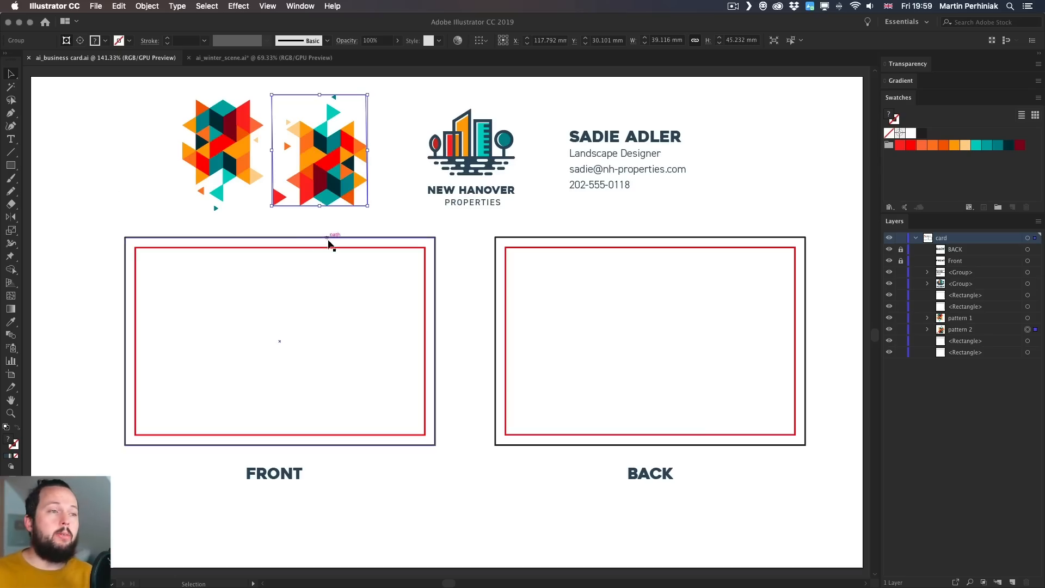
Delete the black outer rectangle around the front card.
{"action": "left_click", "coordinate": [331, 248]}
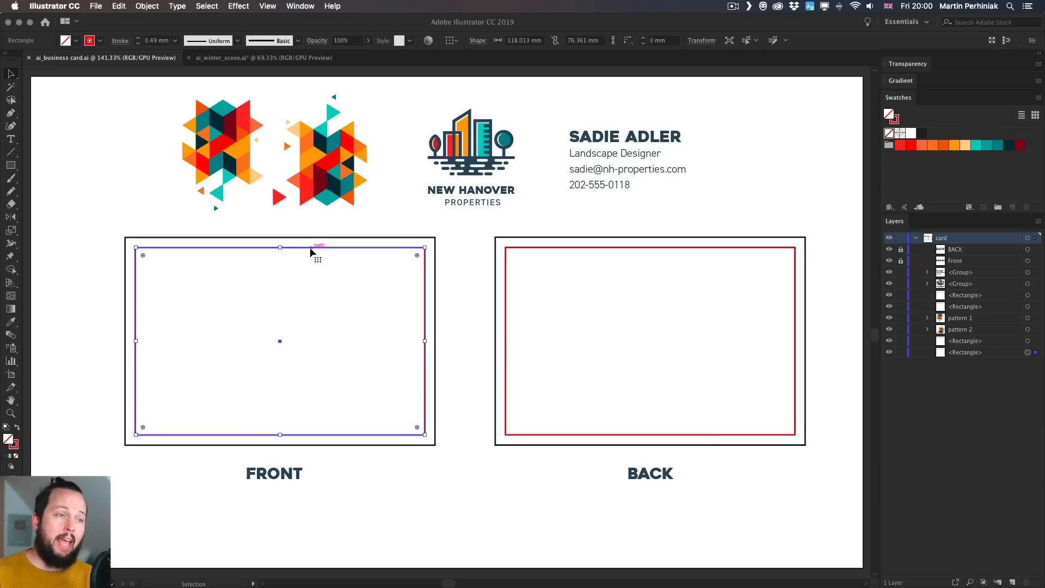
{"action": "left_click", "coordinate": [347, 240]}
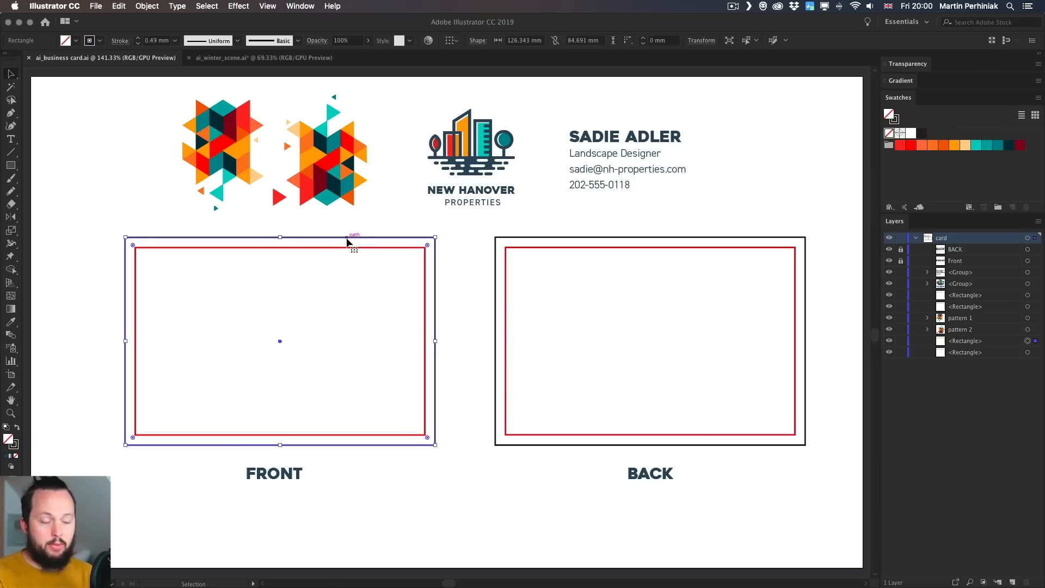
{"action": "key", "text": "Delete"}
Duplicate the front card's red trim rectangle in place and give the copy a dark teal stroke.
{"action": "left_click", "coordinate": [326, 249]}
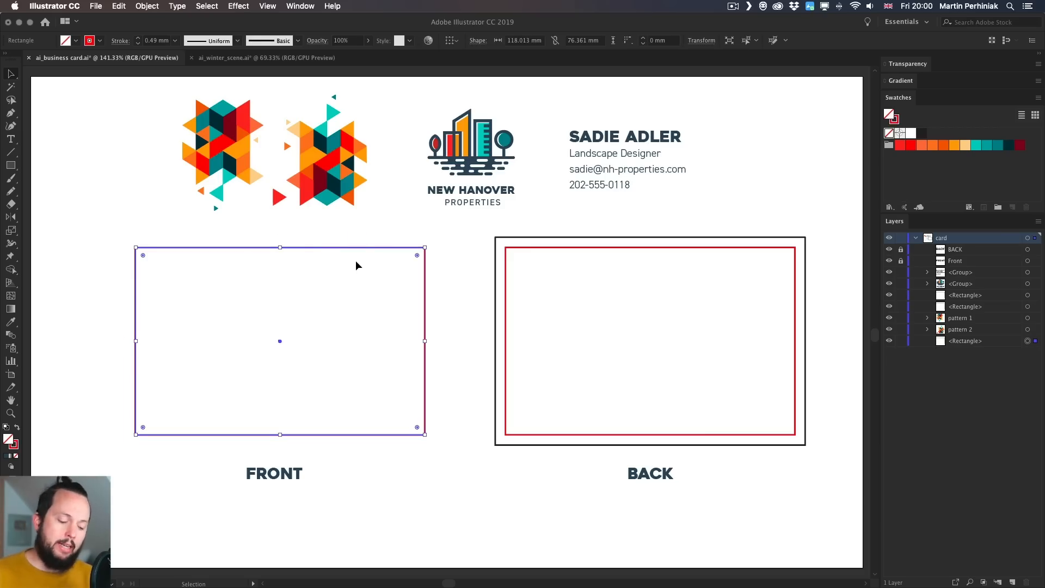
{"action": "key", "text": "a"}
{"action": "key", "text": "super+f"}
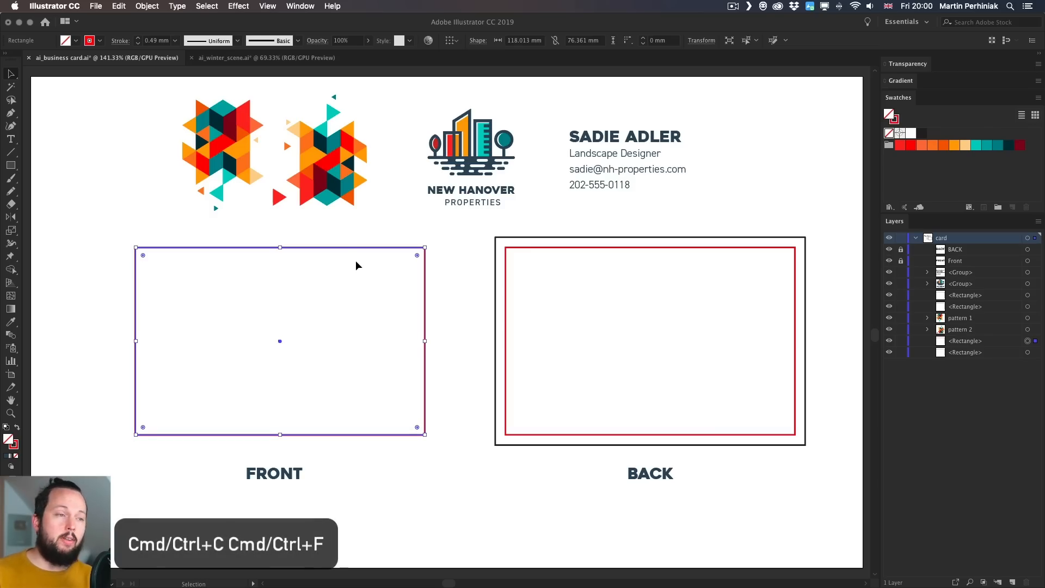
{"action": "left_click", "coordinate": [66, 40]}
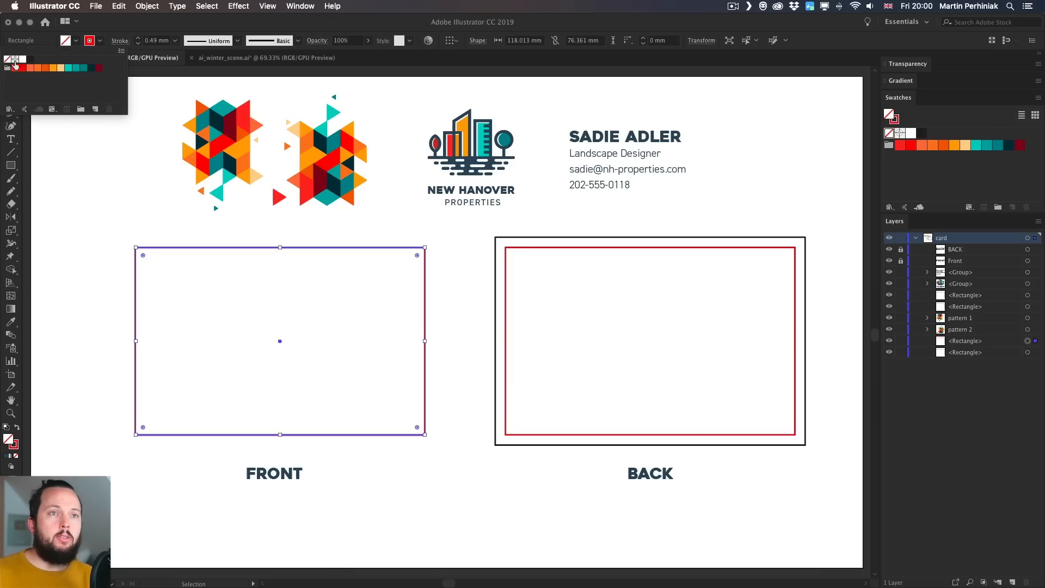
{"action": "left_click", "coordinate": [91, 67]}
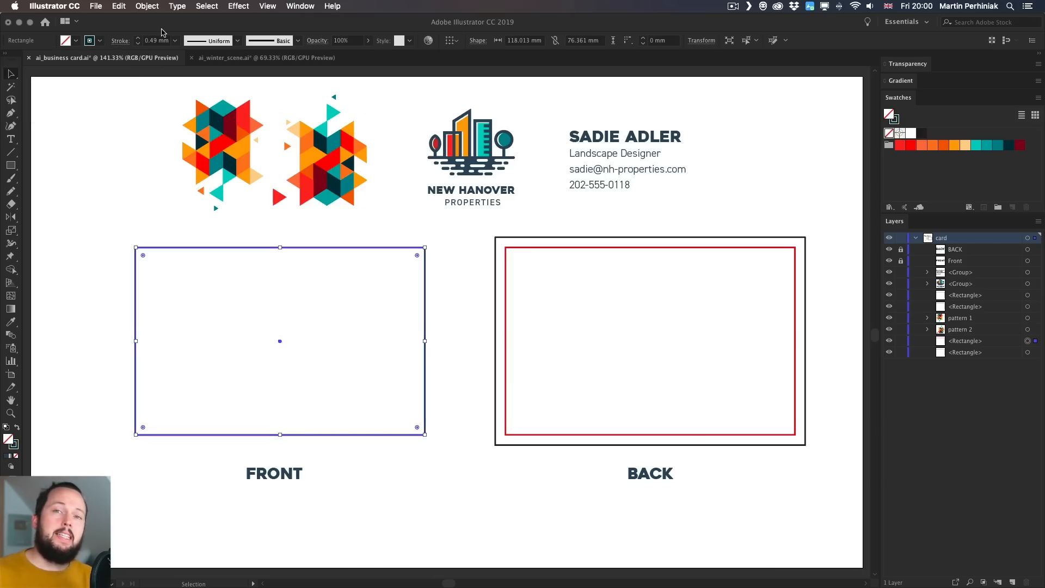
Unlink the copied rectangle's proportions and widen it by 6 mm from its centre.
{"action": "left_click", "coordinate": [701, 41]}
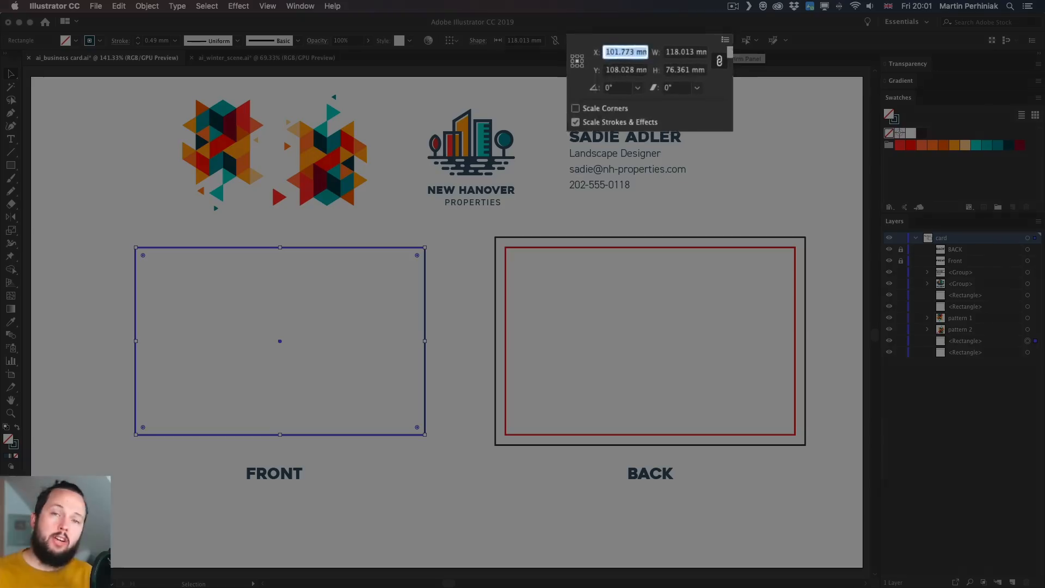
{"action": "left_click", "coordinate": [730, 57]}
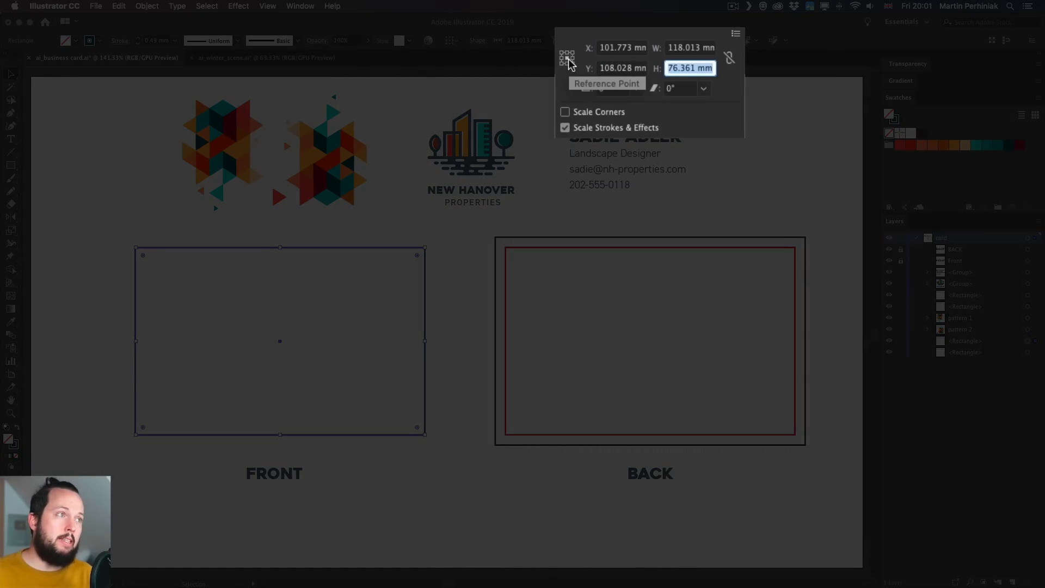
{"action": "left_click", "coordinate": [720, 48]}
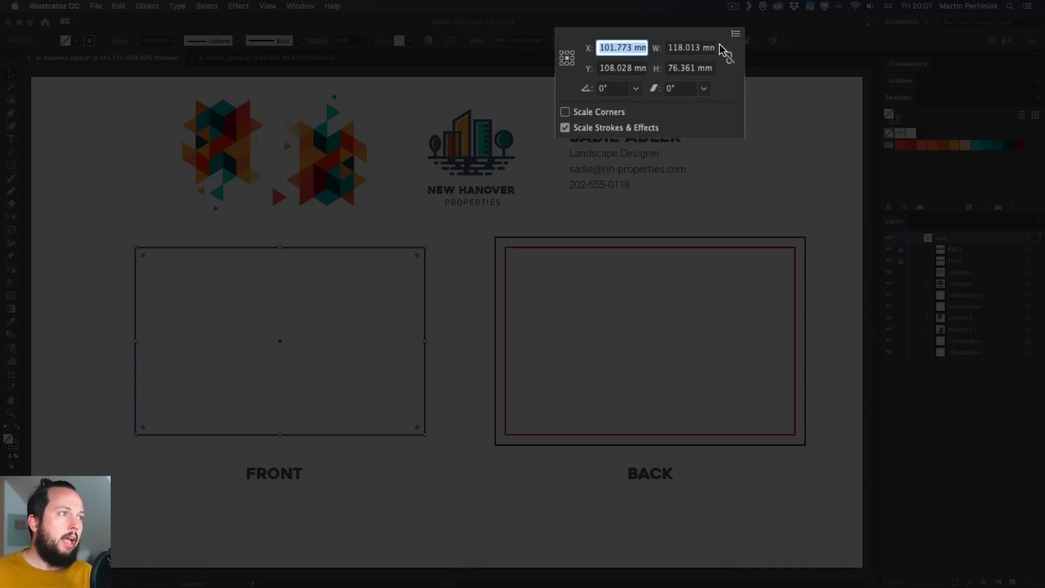
{"action": "left_click", "coordinate": [713, 48]}
{"action": "key", "text": "Right"}
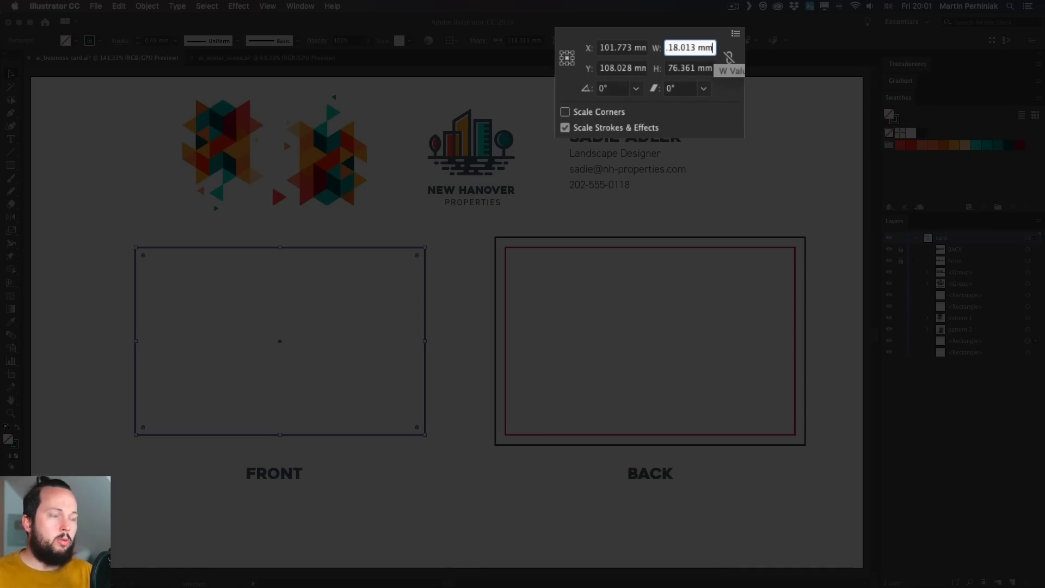
{"action": "type", "text": "+6"}
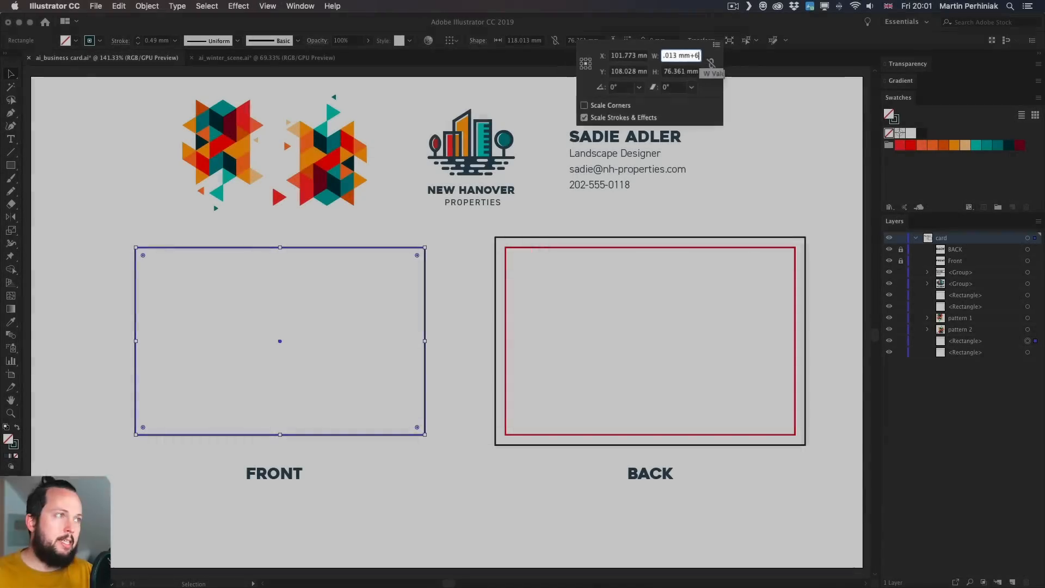
{"action": "key", "text": "Return"}
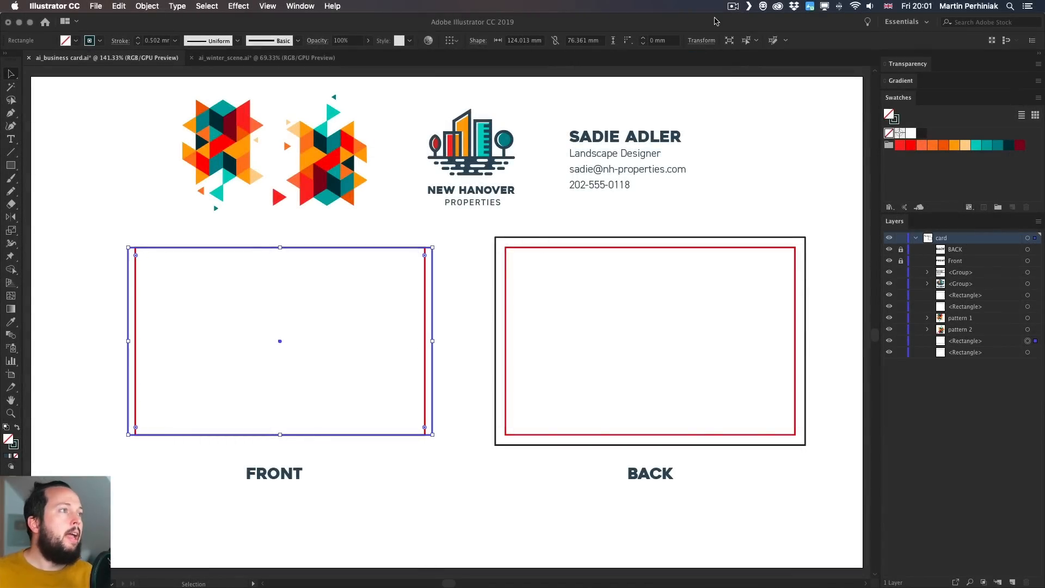
Increase the copied rectangle's height by 6 mm from its centre, and deselect it.
{"action": "left_click", "coordinate": [702, 40]}
{"action": "left_click", "coordinate": [689, 74]}
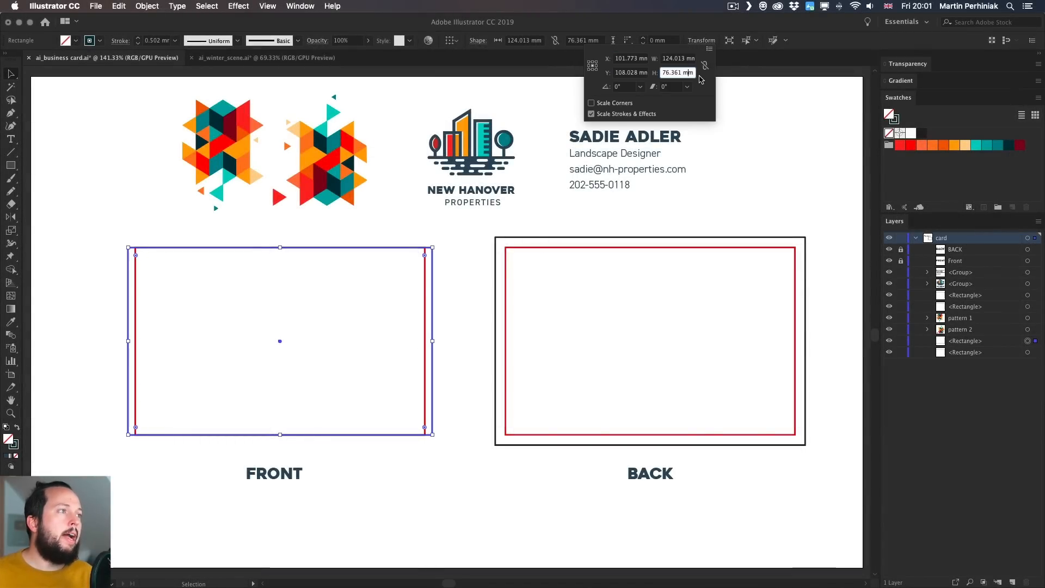
{"action": "type", "text": "+6"}
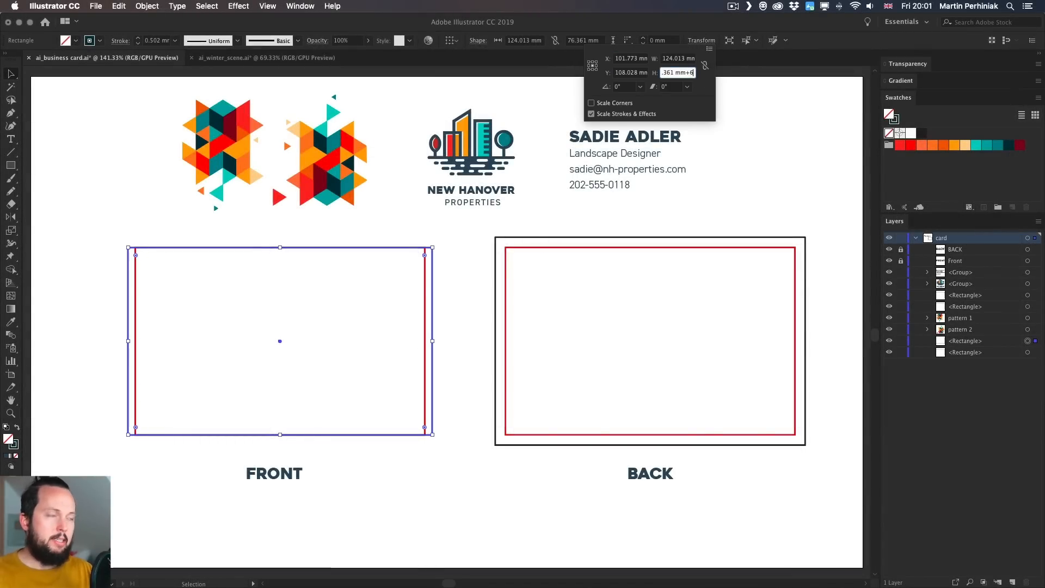
{"action": "key", "text": "Return"}
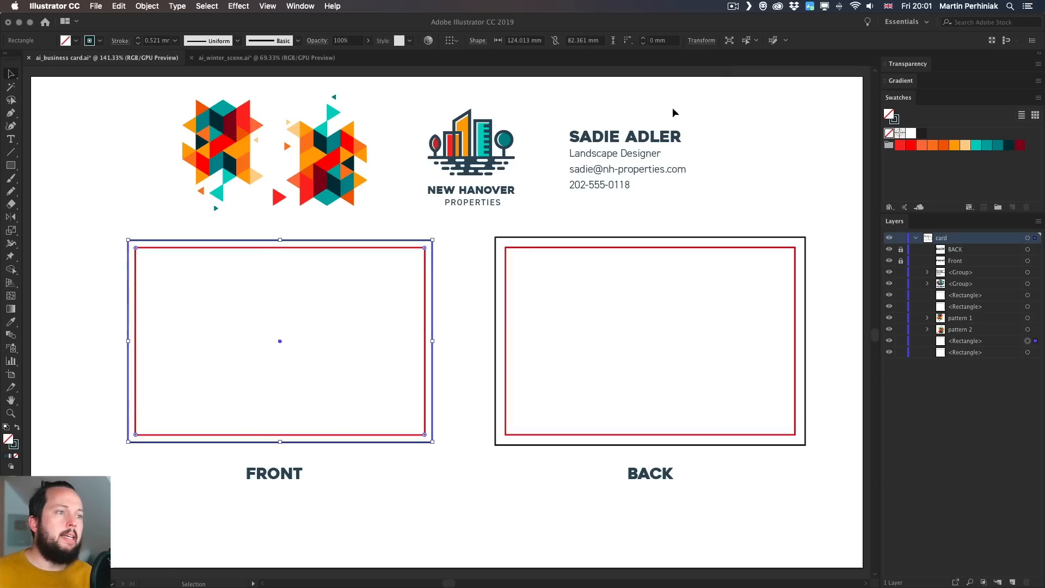
{"action": "left_click", "coordinate": [461, 293]}
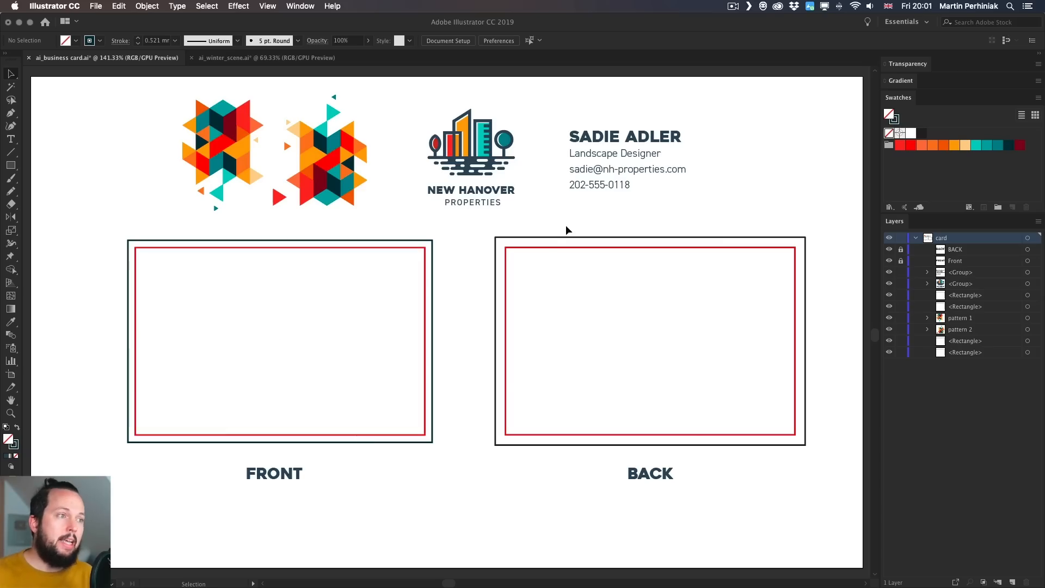
Replace the back card's black outer rectangle with a copy of the front card's dark teal bleed rectangle.
{"action": "left_click", "coordinate": [503, 250]}
{"action": "left_click_drag", "start_coordinate": [404, 240], "coordinate": [773, 240]}
{"action": "left_click", "coordinate": [815, 204]}
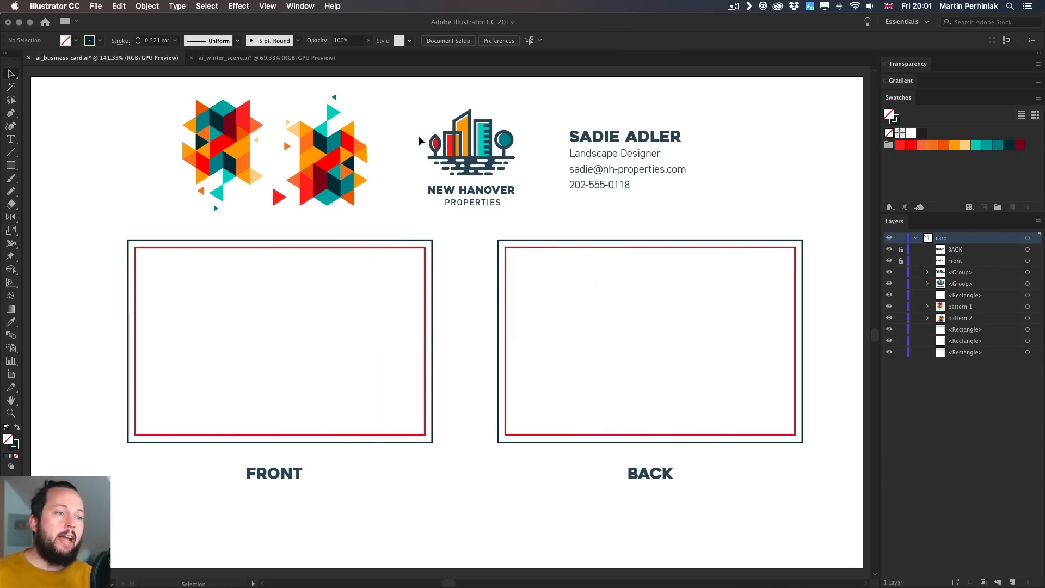
Move pattern 2 over the front card's lower-right corner and enlarge it proportionally to about 51 by 59 mm.
{"action": "left_click", "coordinate": [347, 159]}
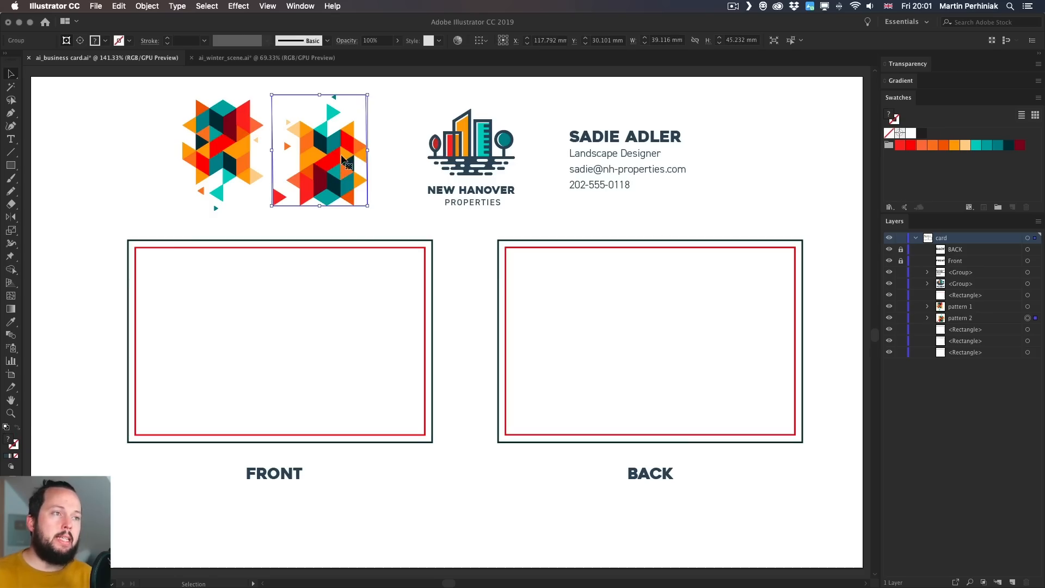
{"action": "left_click_drag", "start_coordinate": [360, 179], "coordinate": [434, 420]}
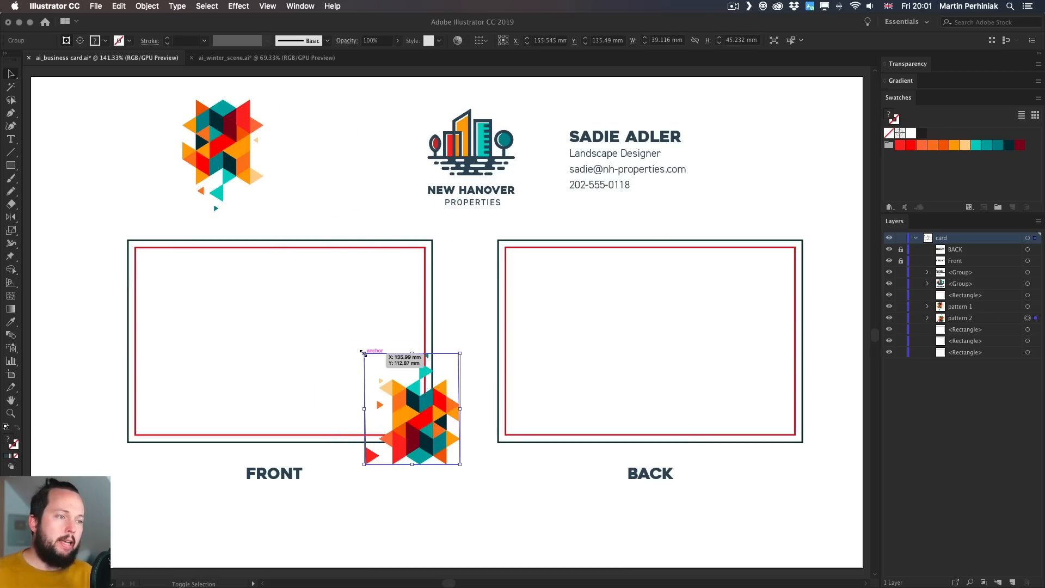
{"action": "left_click_drag", "start_coordinate": [366, 350], "coordinate": [322, 322]}
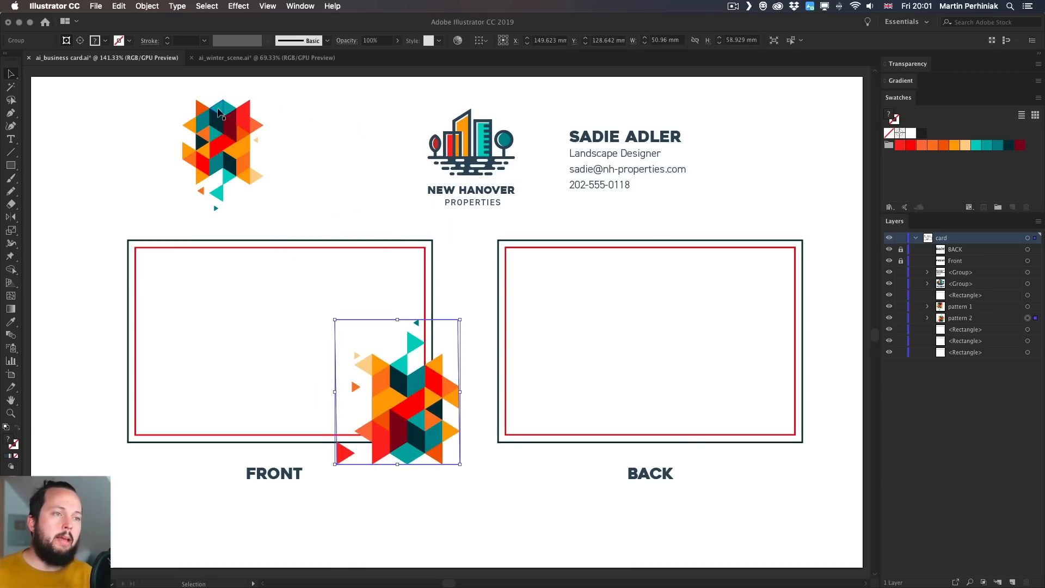
Move pattern 1 over the front card's upper-left corner and enlarge it proportionally to about 67 by 79 mm.
{"action": "left_click_drag", "start_coordinate": [199, 151], "coordinate": [120, 268]}
{"action": "left_click_drag", "start_coordinate": [205, 217], "coordinate": [243, 178]}
{"action": "left_click_drag", "start_coordinate": [165, 217], "coordinate": [160, 235]}
Place the New Hanover Properties logo in the middle of the front card and nudge pattern 1 slightly outward.
{"action": "left_click_drag", "start_coordinate": [501, 147], "coordinate": [300, 340]}
{"action": "left_click", "coordinate": [300, 194]}
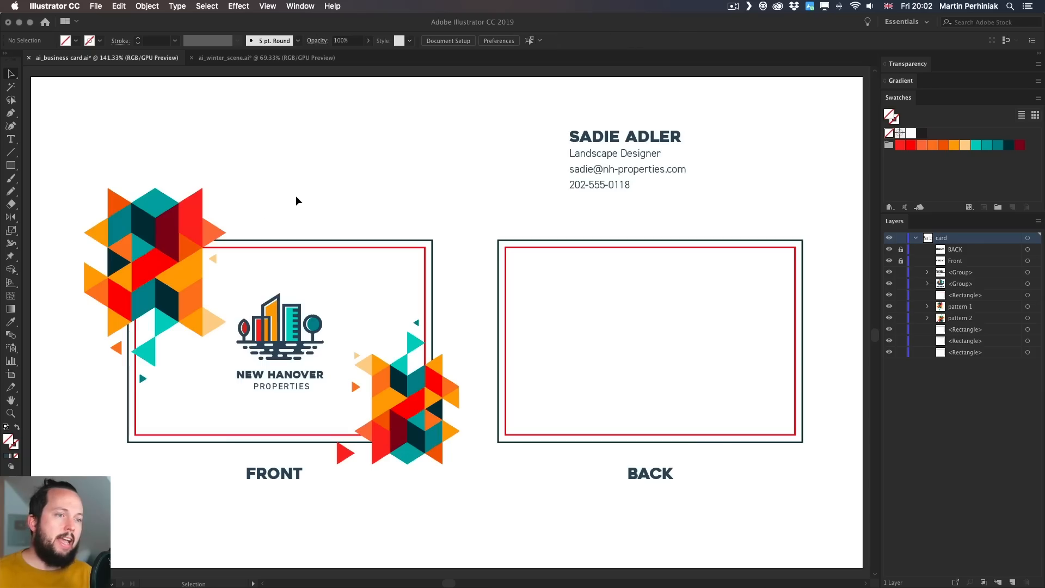
{"action": "left_click_drag", "start_coordinate": [189, 219], "coordinate": [185, 217]}
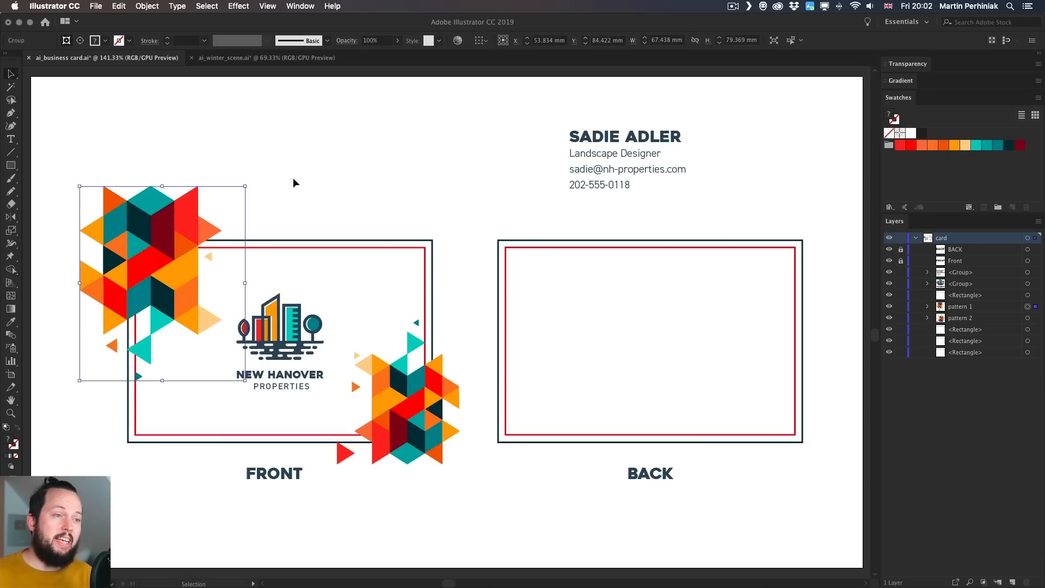
{"action": "left_click", "coordinate": [318, 175]}
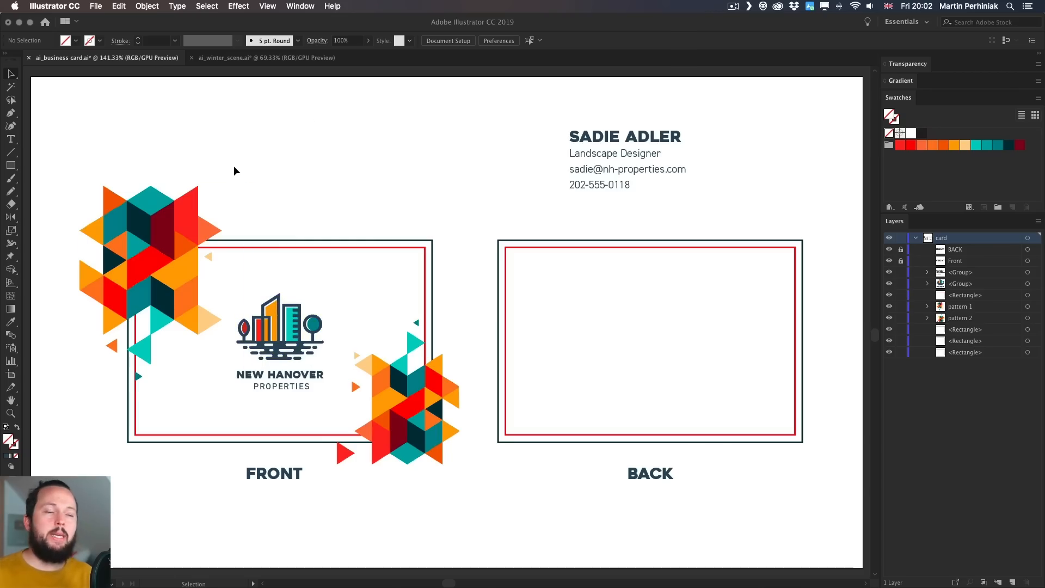
Bring the front card's red trim rectangle to the front of the stacking order.
{"action": "left_click", "coordinate": [281, 248]}
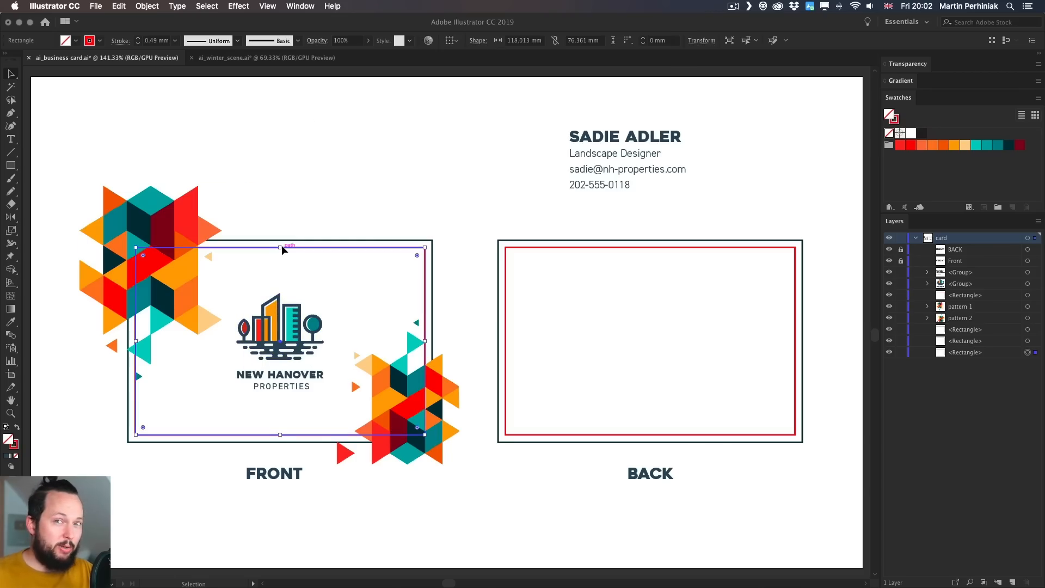
{"action": "key", "text": "super"}
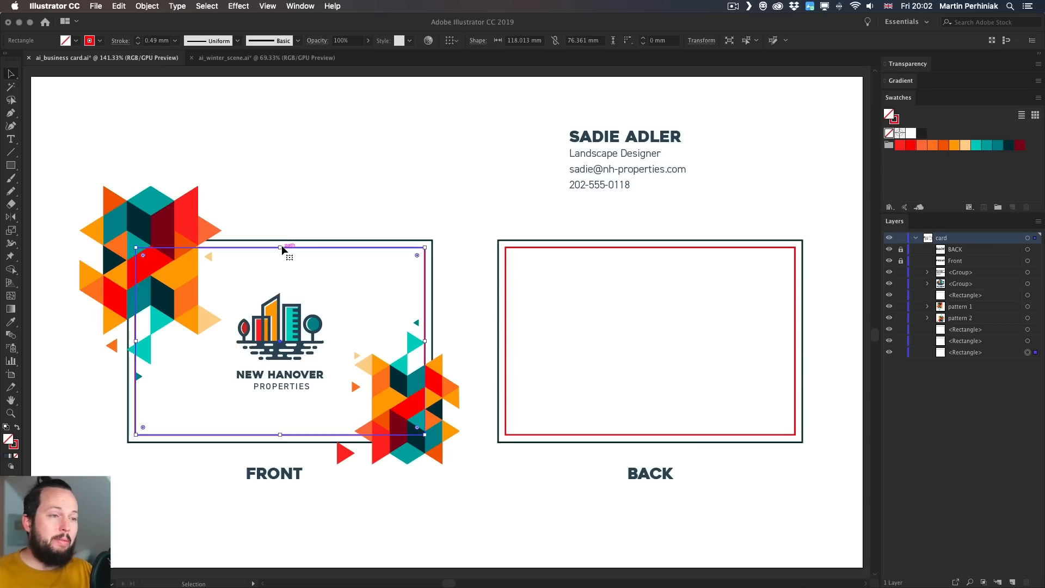
{"action": "key", "text": "super"}
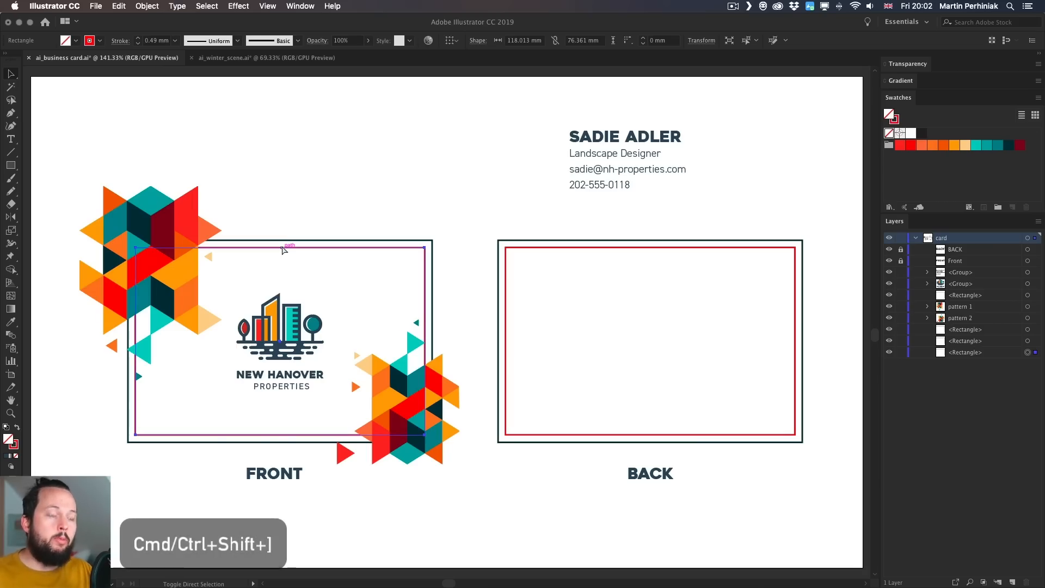
{"action": "key", "text": "super+shift+bracketright"}
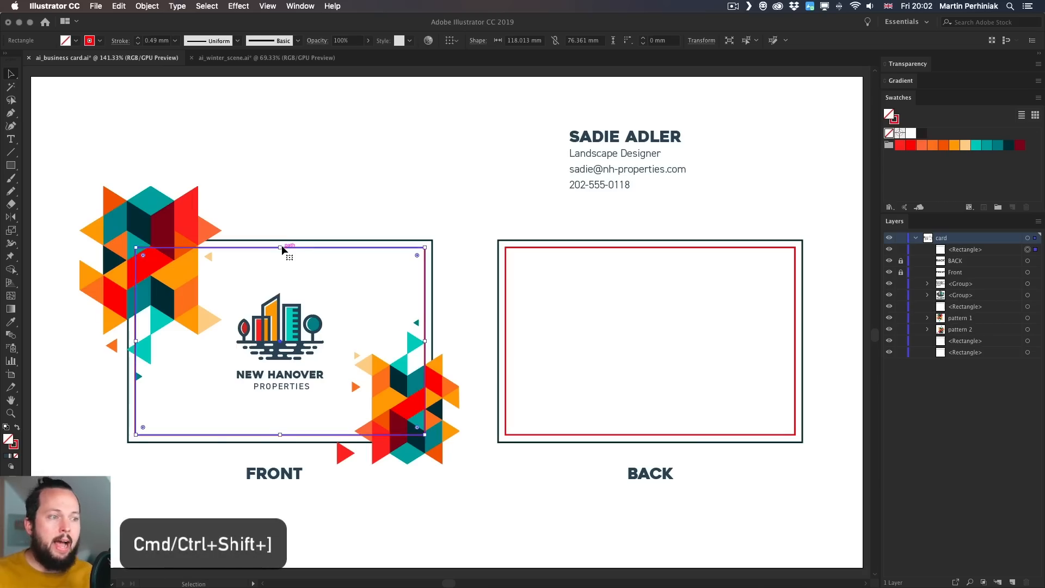
{"action": "left_click", "coordinate": [298, 199]}
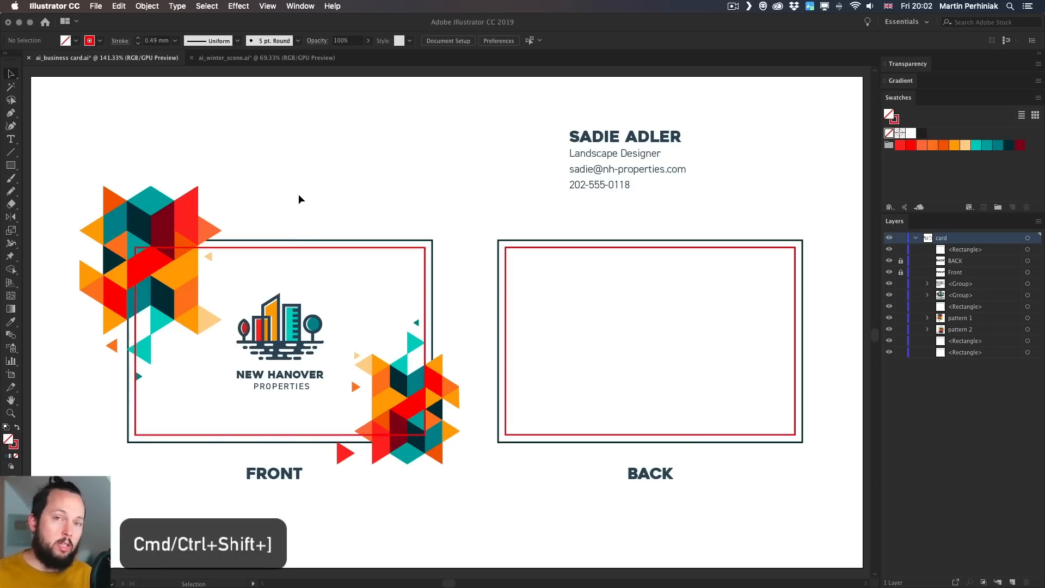
Apply the Crop Marks effect to the red trim rectangles of both the front and back cards.
{"action": "left_click", "coordinate": [303, 248]}
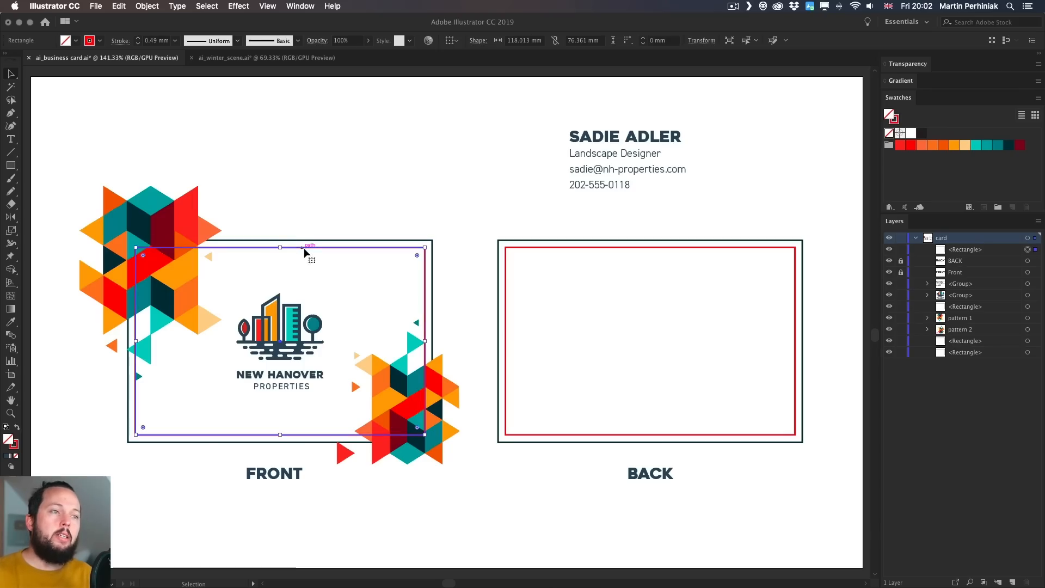
{"action": "left_click", "coordinate": [433, 154]}
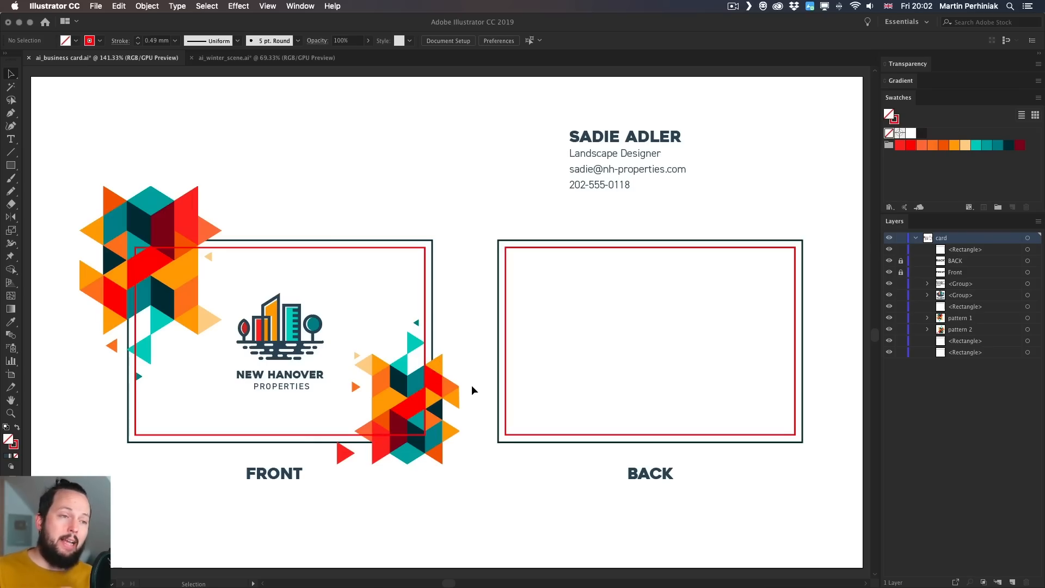
{"action": "left_click", "coordinate": [268, 248]}
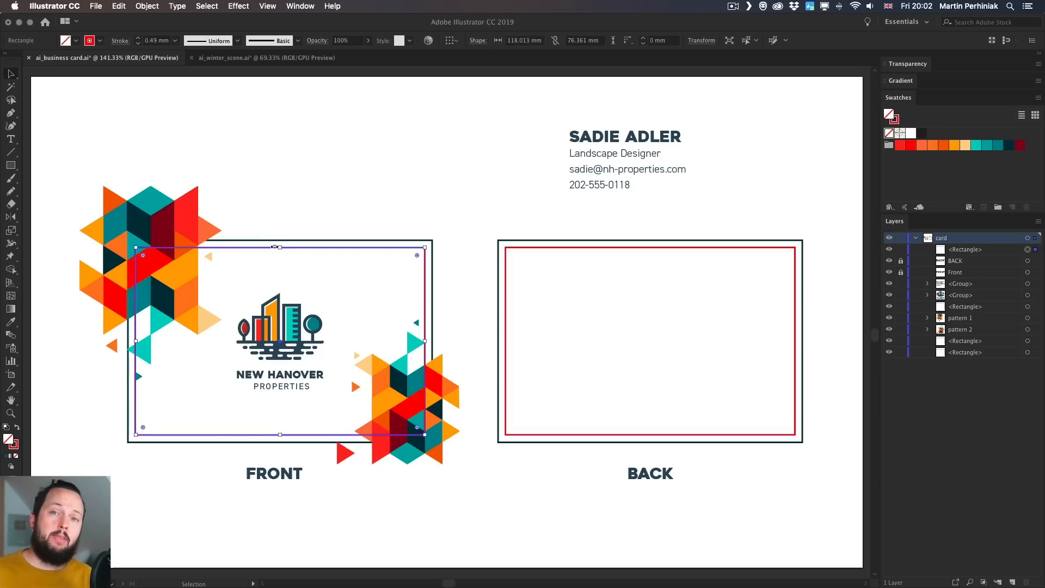
{"action": "left_click", "coordinate": [558, 248], "text": "shift"}
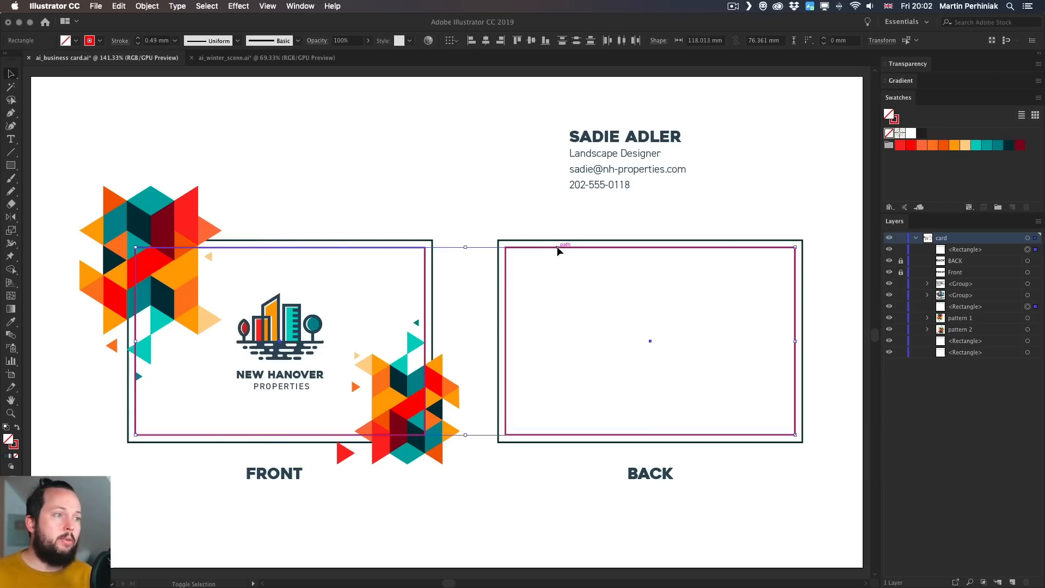
{"action": "left_click", "coordinate": [232, 6]}
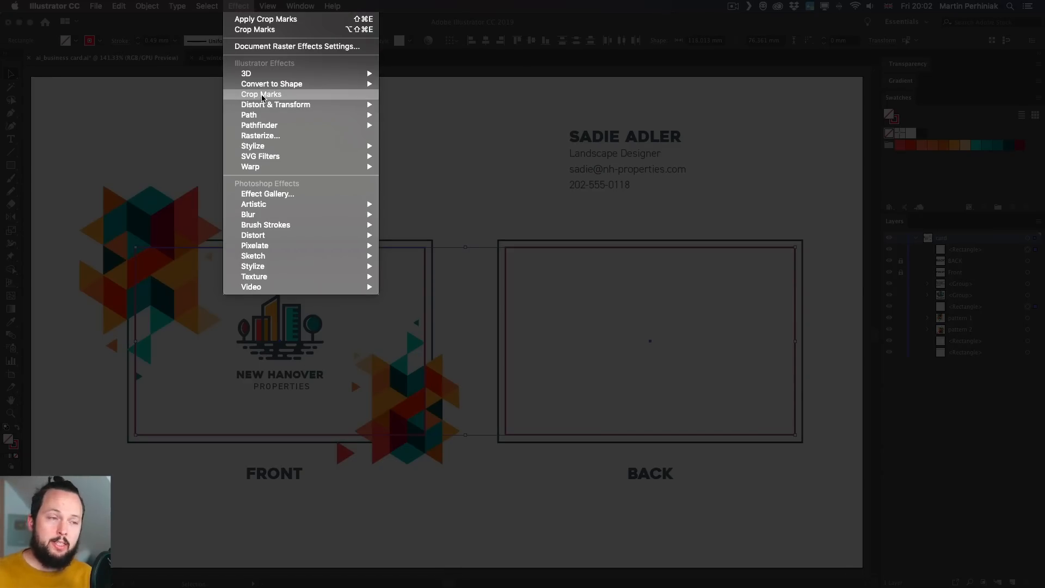
{"action": "left_click", "coordinate": [262, 95]}
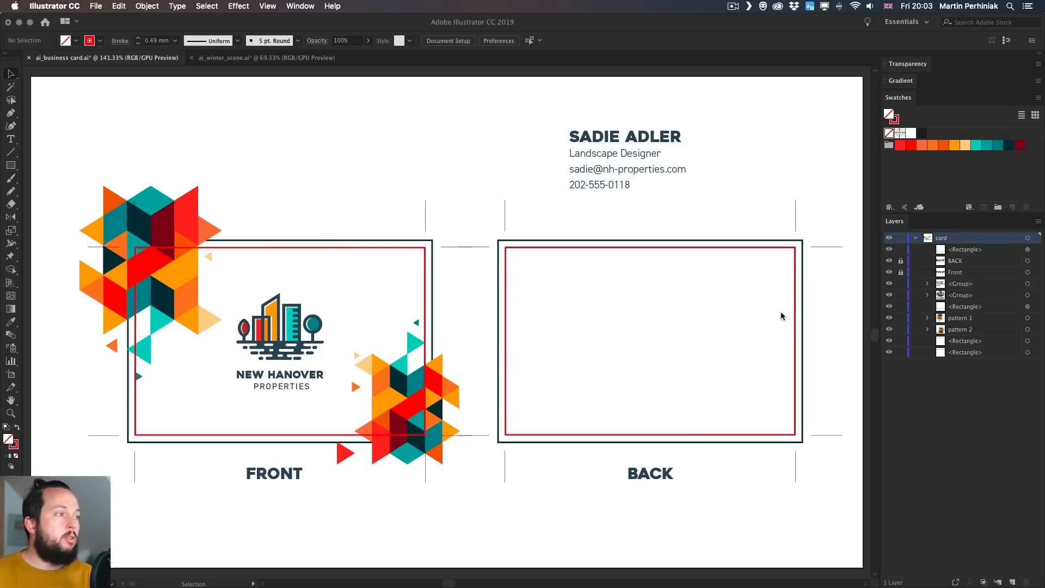
Remove the red stroke from the trim rectangles on both the front and back cards.
{"action": "left_click", "coordinate": [529, 248]}
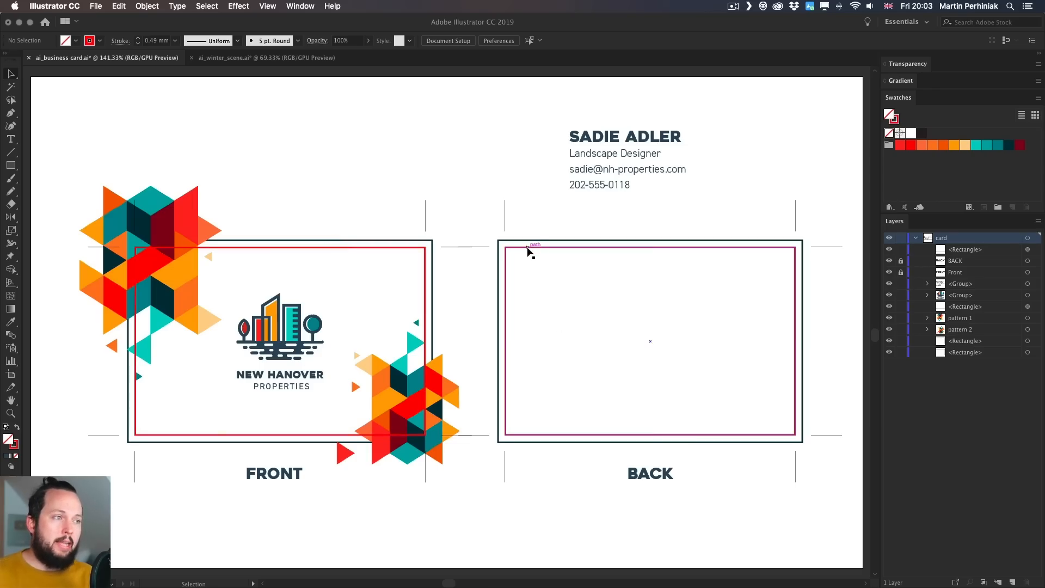
{"action": "left_click", "coordinate": [352, 248], "text": "shift"}
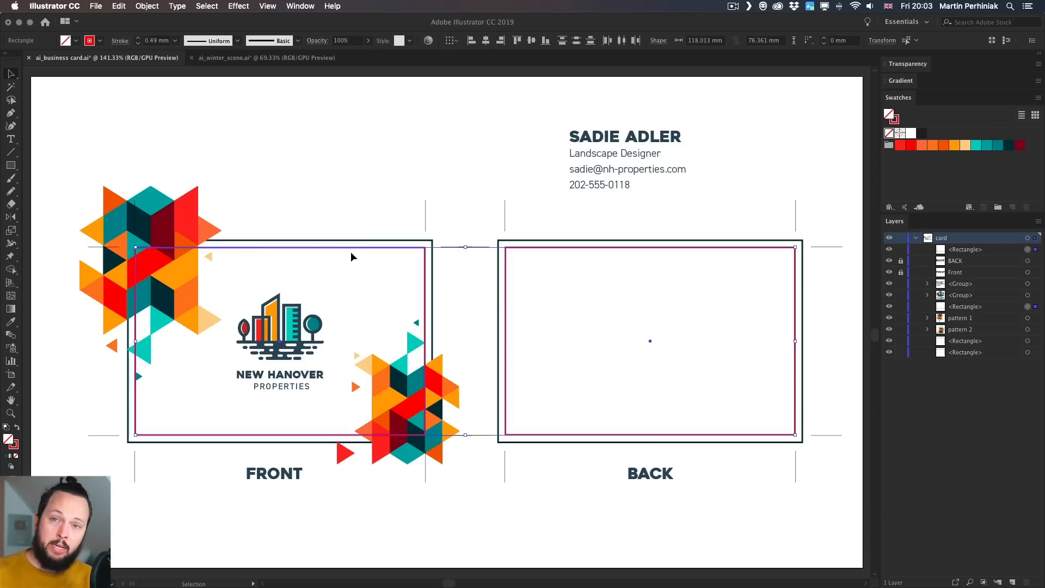
{"action": "left_click", "coordinate": [100, 42]}
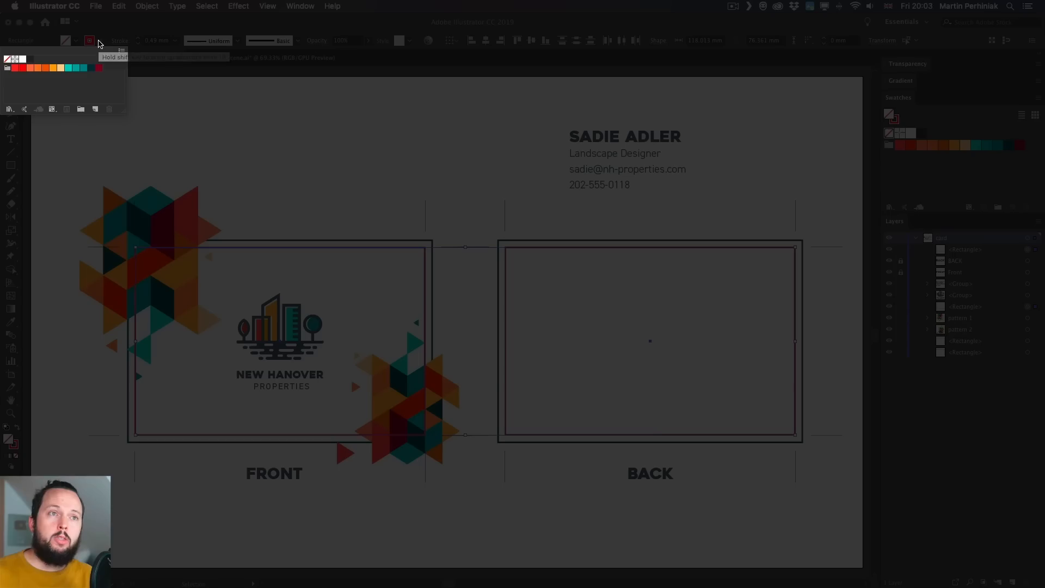
{"action": "left_click", "coordinate": [7, 59]}
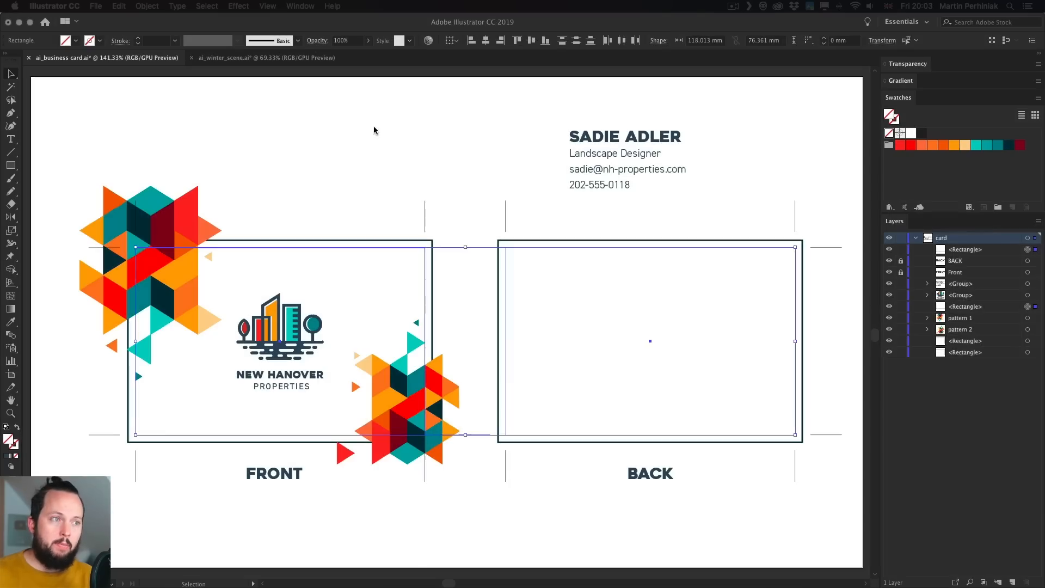
{"action": "left_click", "coordinate": [413, 113]}
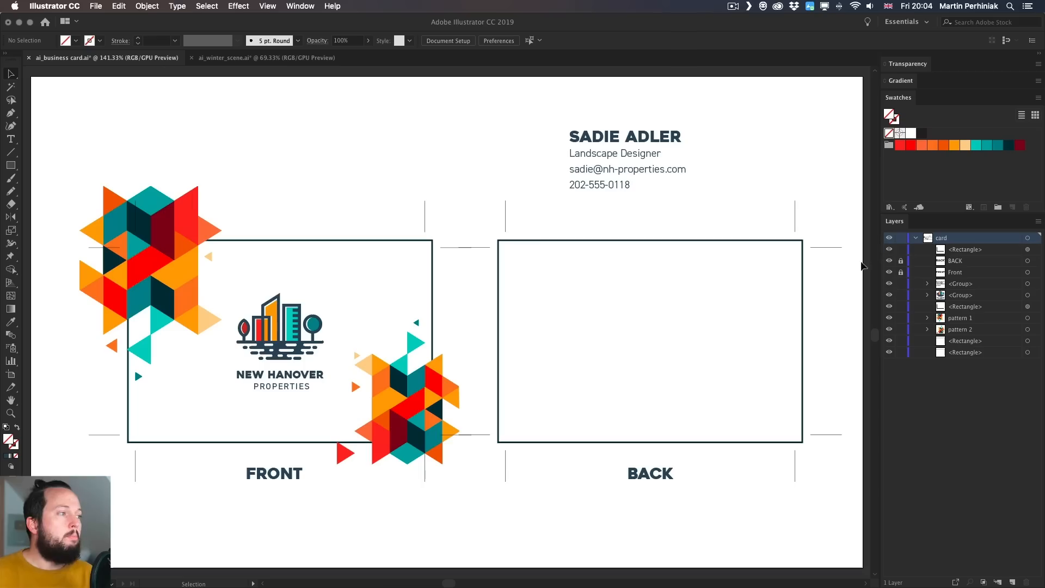
Create a new layer above the card layer and place in-front copies of both trim rectangles on it.
{"action": "left_click", "coordinate": [512, 248]}
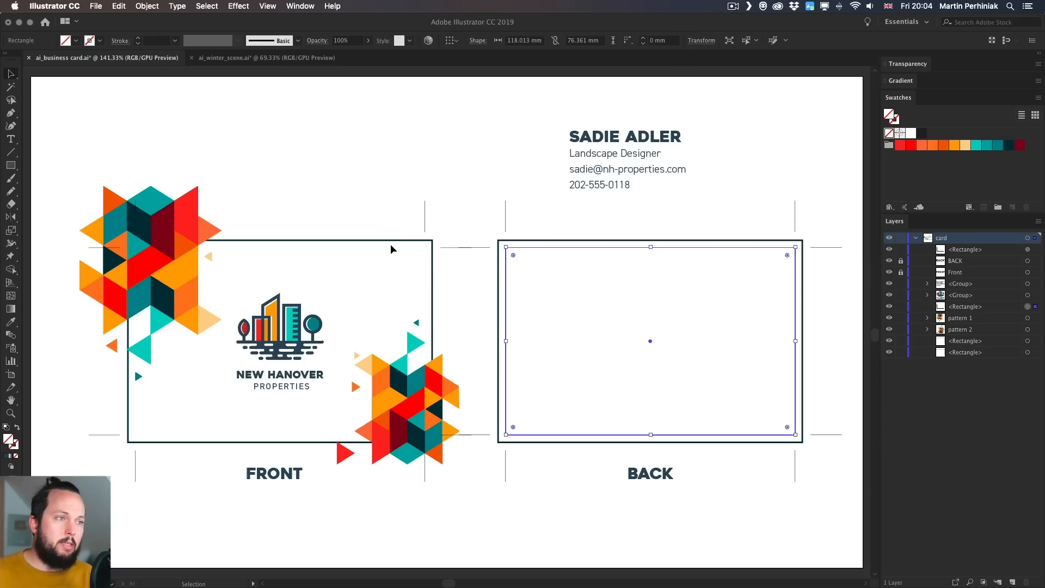
{"action": "left_click", "coordinate": [393, 247], "text": "shift"}
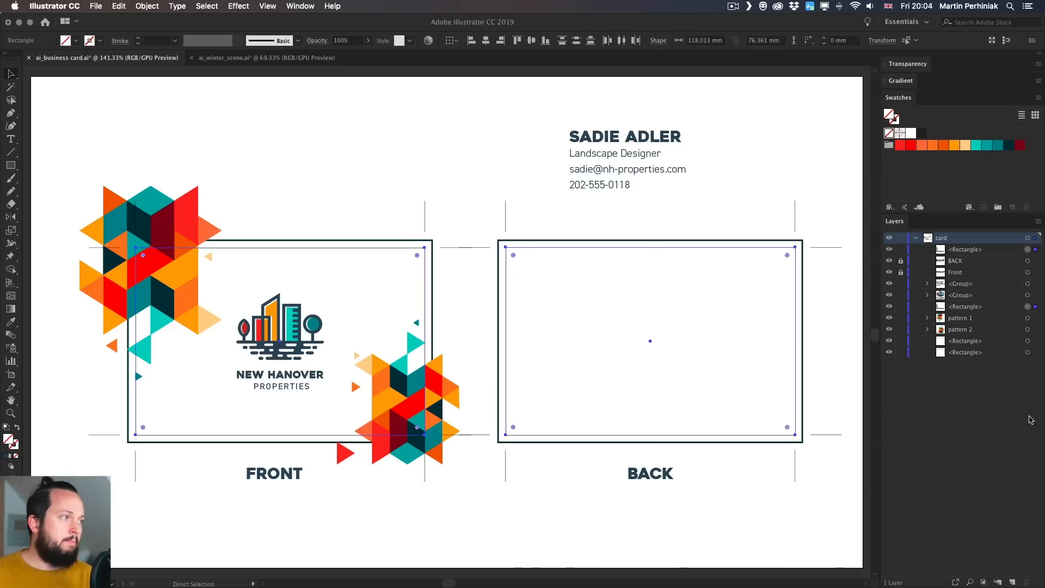
{"action": "left_click", "coordinate": [1013, 582]}
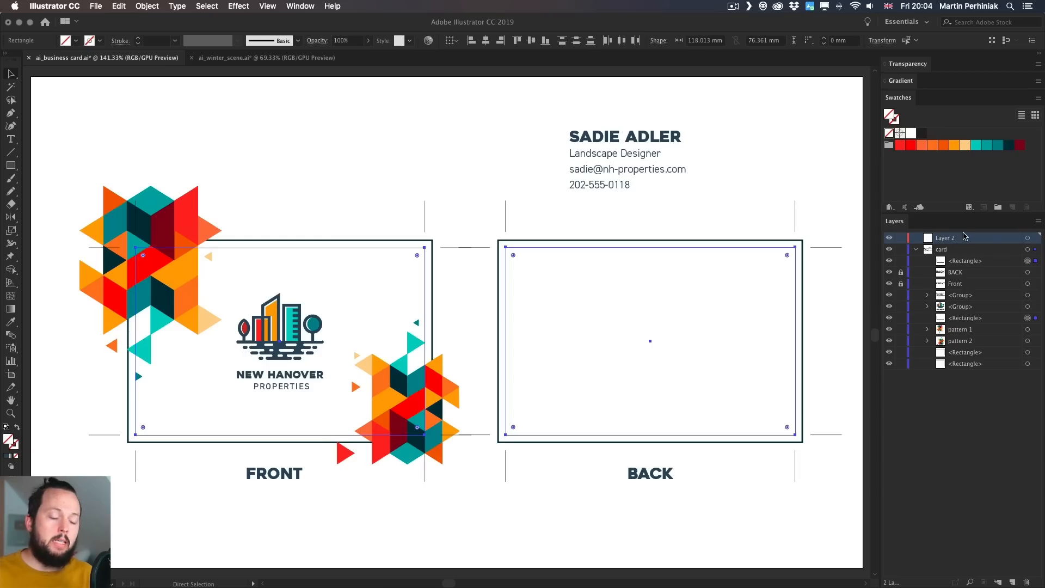
{"action": "key", "text": "super+f"}
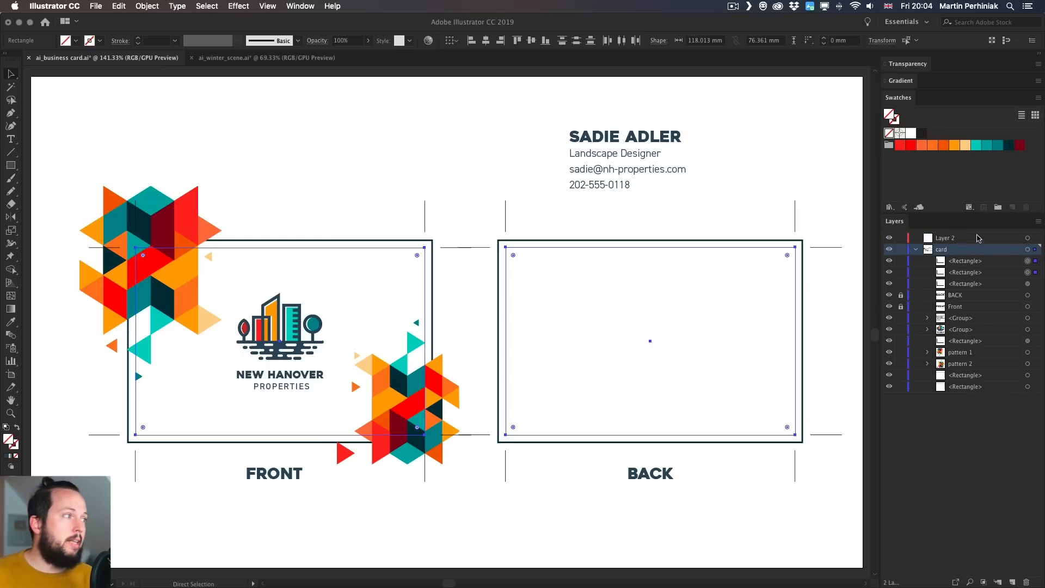
{"action": "left_click_drag", "start_coordinate": [987, 267], "coordinate": [958, 240]}
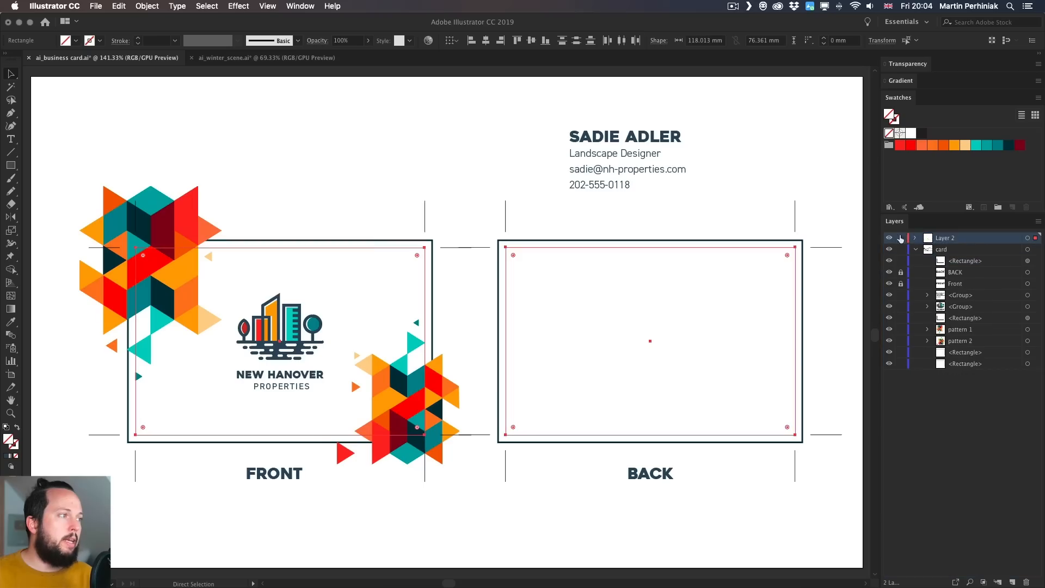
{"action": "left_click", "coordinate": [916, 239]}
{"action": "key", "text": "v"}
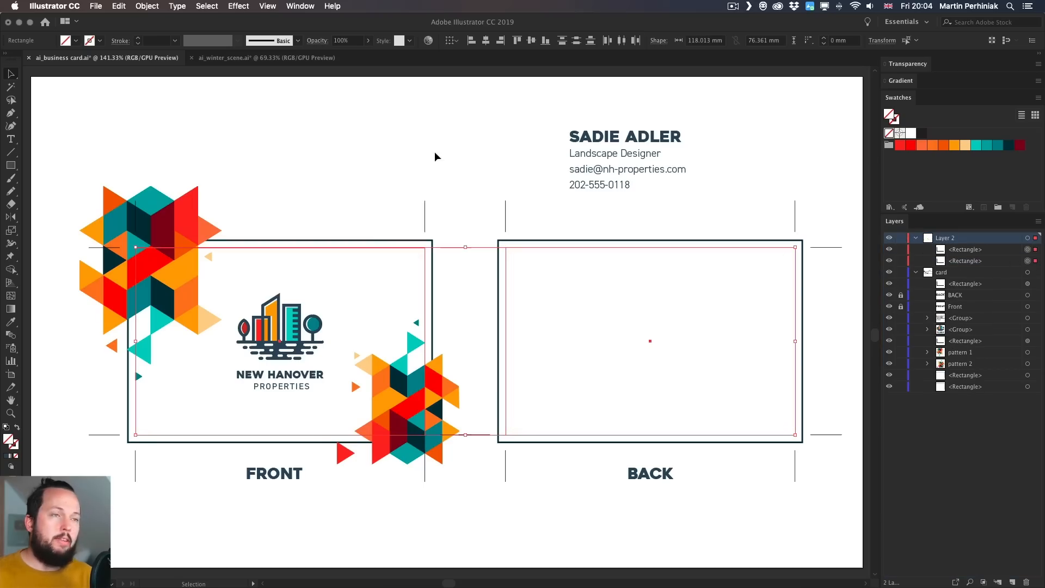
Give the copied trim rectangles on both cards a red stroke, R=245 G=65 B=50.
{"action": "left_click", "coordinate": [100, 42]}
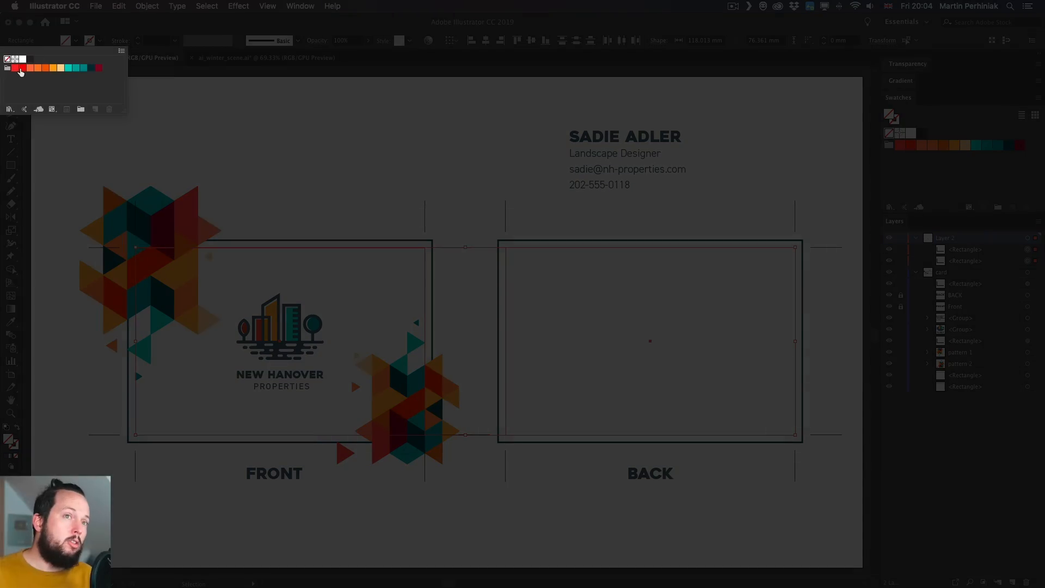
{"action": "left_click", "coordinate": [15, 68]}
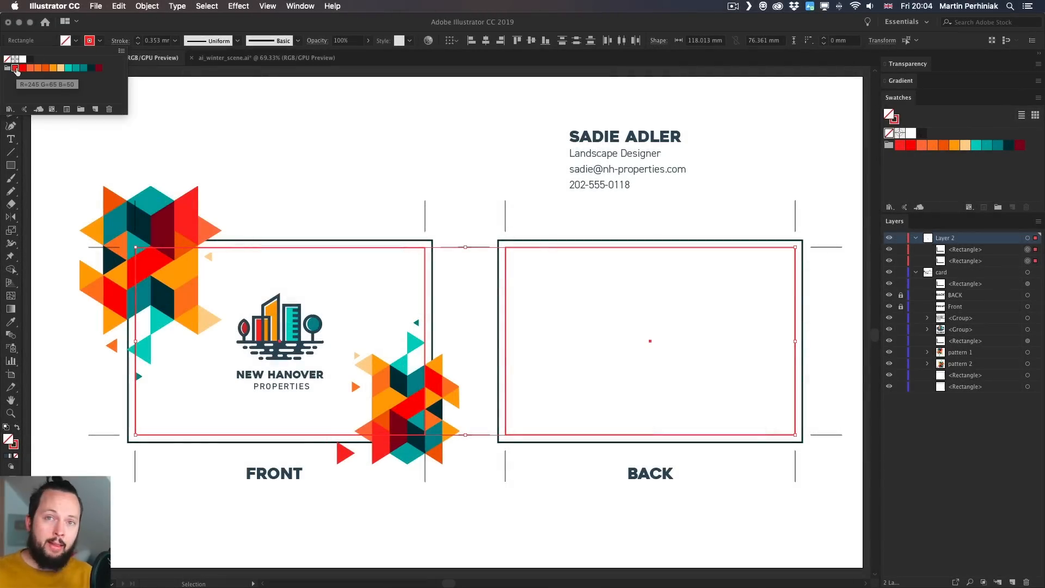
{"action": "left_click", "coordinate": [361, 173]}
{"action": "left_click", "coordinate": [363, 151]}
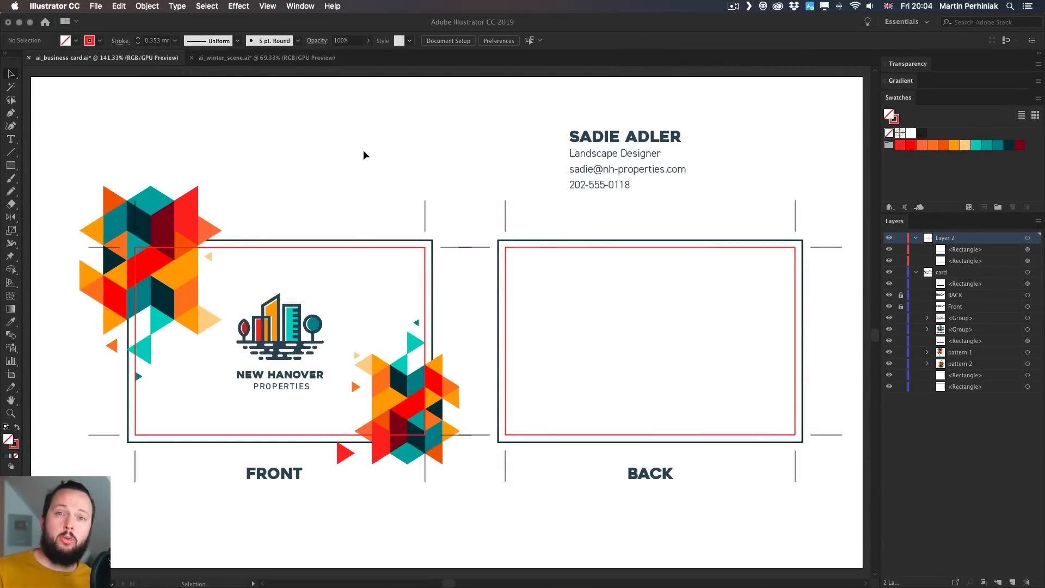
Name the layer holding the red rectangles "Card edge" and exclude it from printing.
{"action": "double_click", "coordinate": [989, 242]}
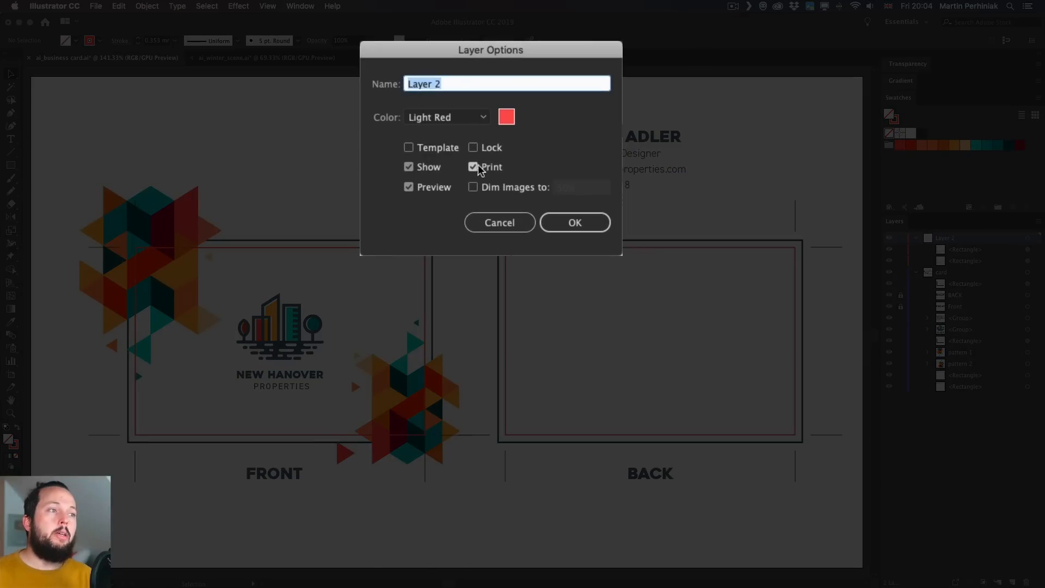
{"action": "left_click", "coordinate": [473, 168]}
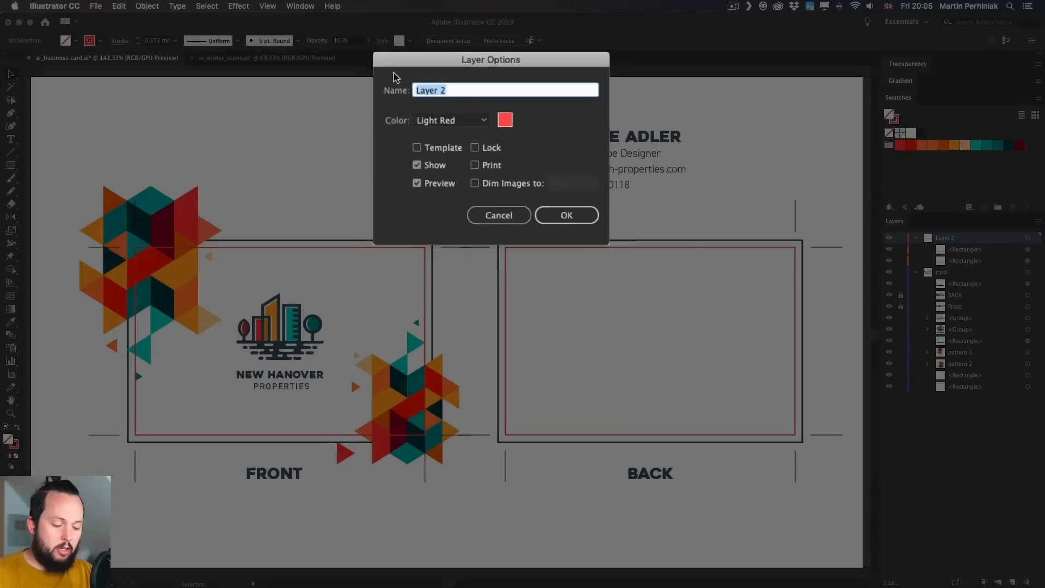
{"action": "type", "text": "Card edge"}
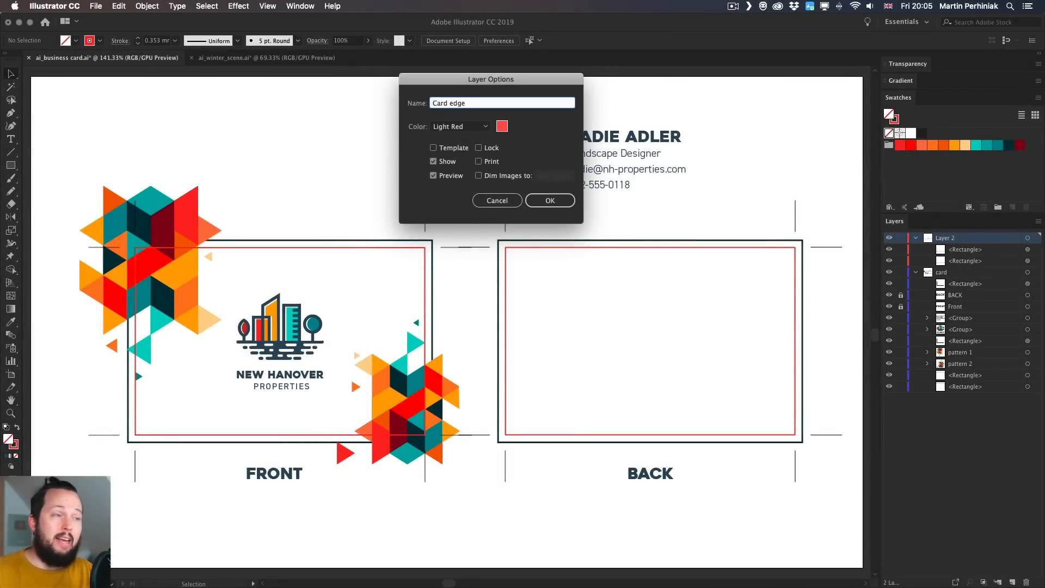
{"action": "key", "text": "Return"}
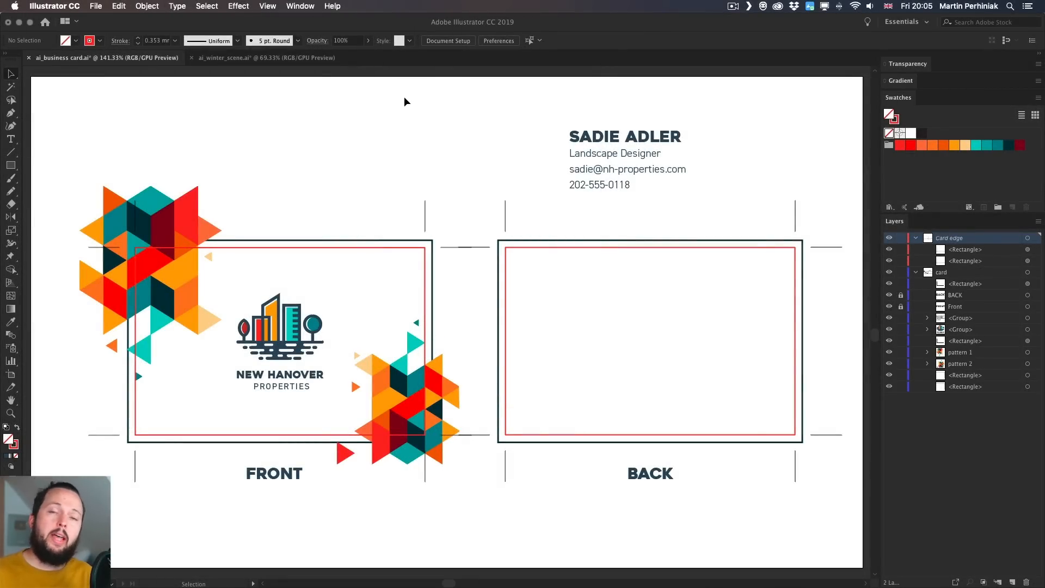
Check the card outlines by toggling the Card edge layer's visibility, leaving it shown, and lock the layer.
{"action": "left_click", "coordinate": [891, 238]}
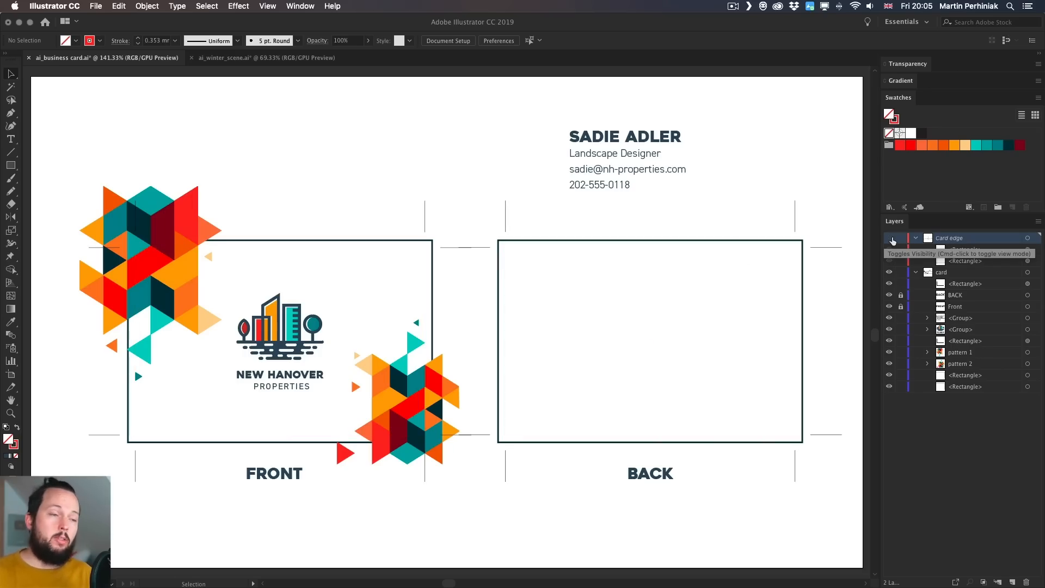
{"action": "left_click", "coordinate": [891, 238]}
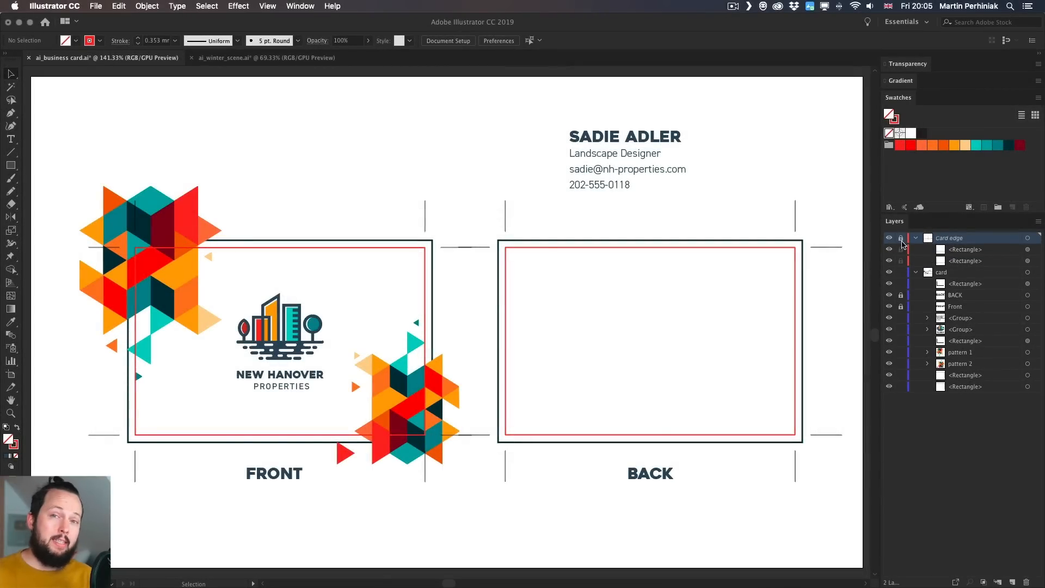
{"action": "left_click", "coordinate": [891, 239]}
{"action": "left_click", "coordinate": [891, 240]}
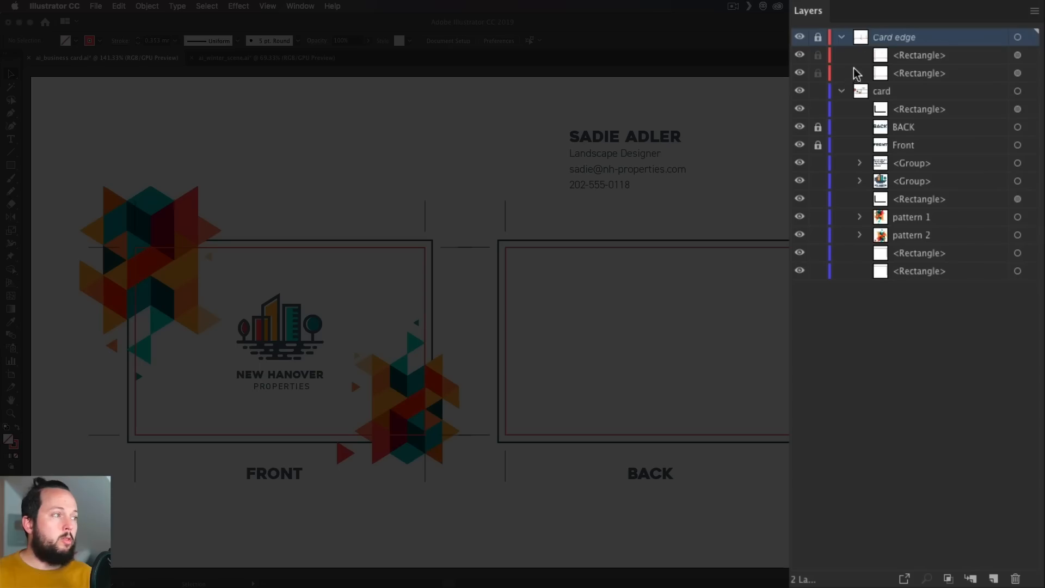
Move the two crop-mark rectangles from the card layer onto a new layer directly above it.
{"action": "left_click", "coordinate": [1018, 109]}
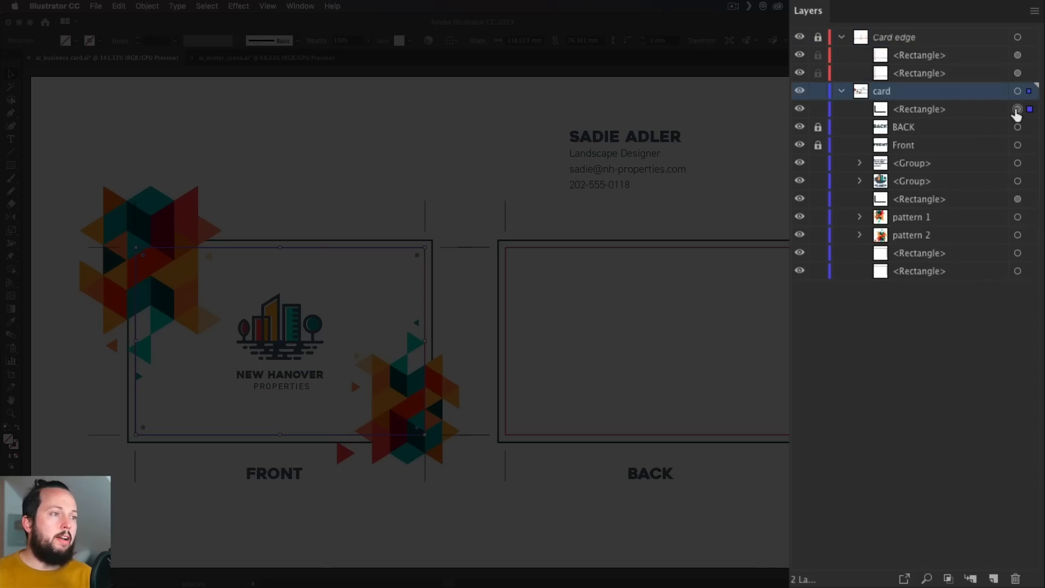
{"action": "left_click", "coordinate": [1018, 199], "text": "shift"}
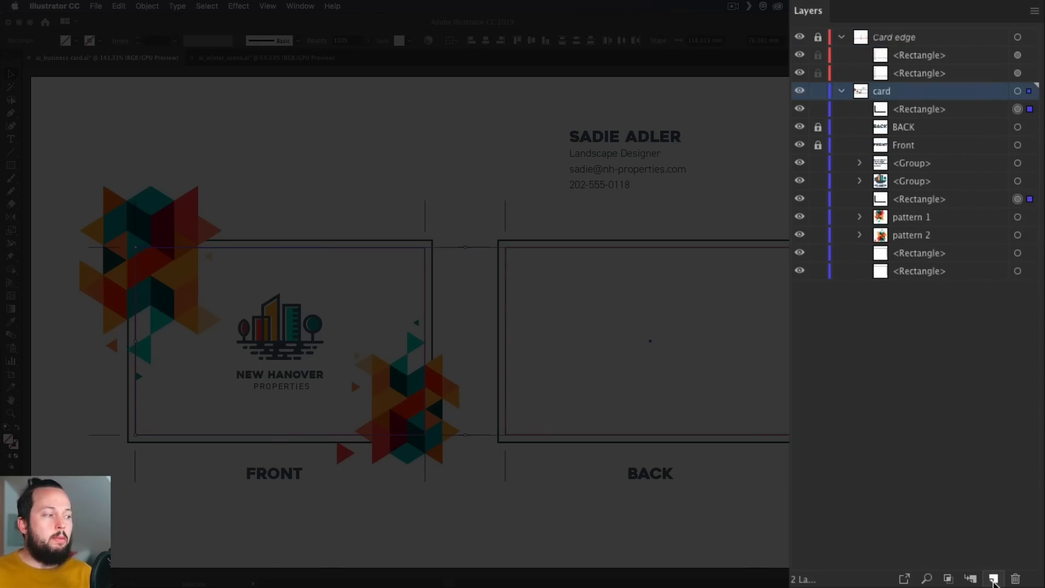
{"action": "left_click", "coordinate": [994, 579]}
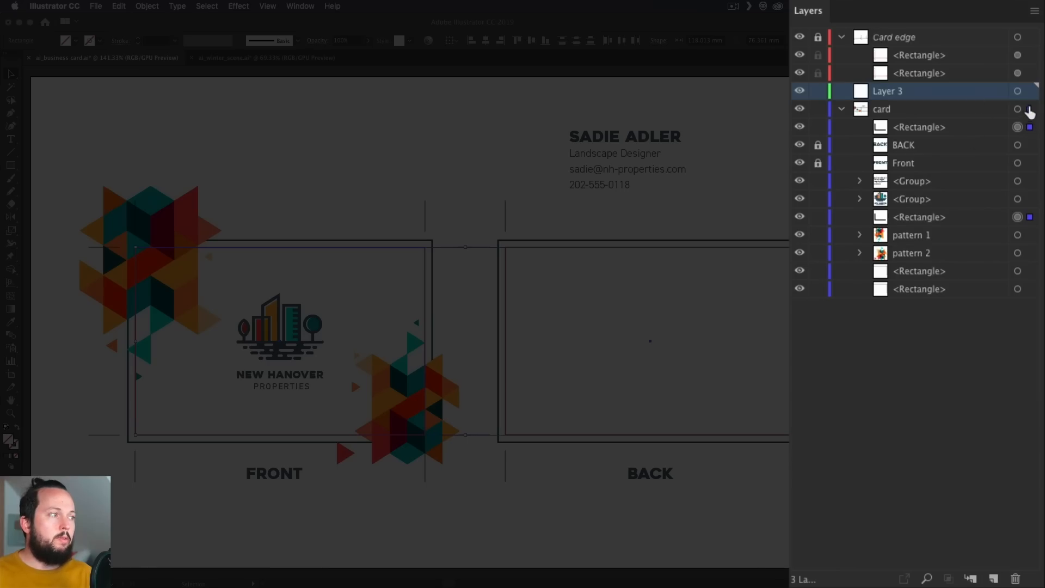
{"action": "left_click_drag", "start_coordinate": [1029, 113], "coordinate": [1027, 93]}
{"action": "left_click", "coordinate": [840, 91]}
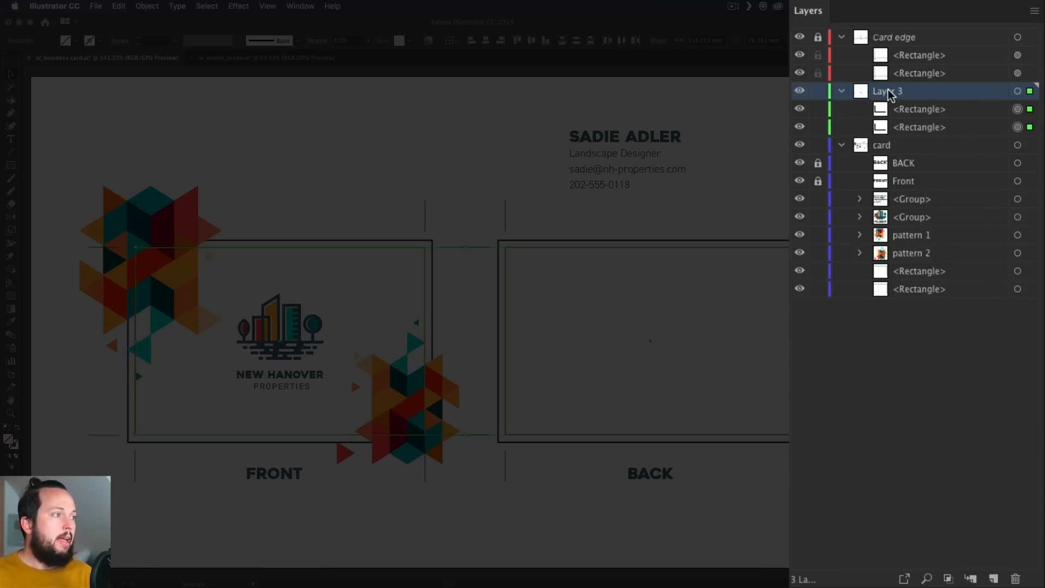
Rename the crop-mark layer "TRIM MARKS" and lock it.
{"action": "double_click", "coordinate": [889, 90]}
{"action": "type", "text": "TR"}
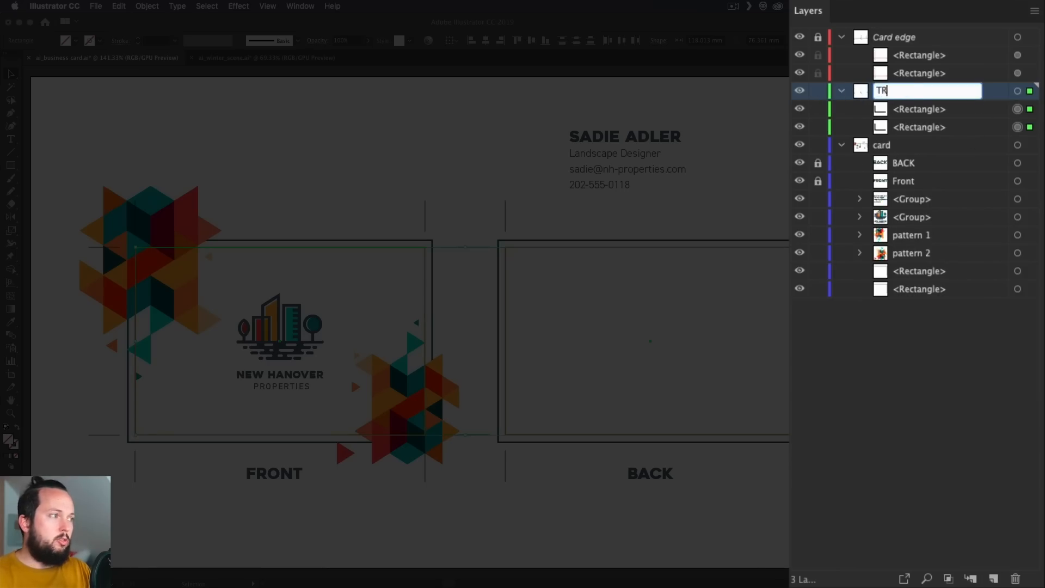
{"action": "type", "text": "IM MARKS"}
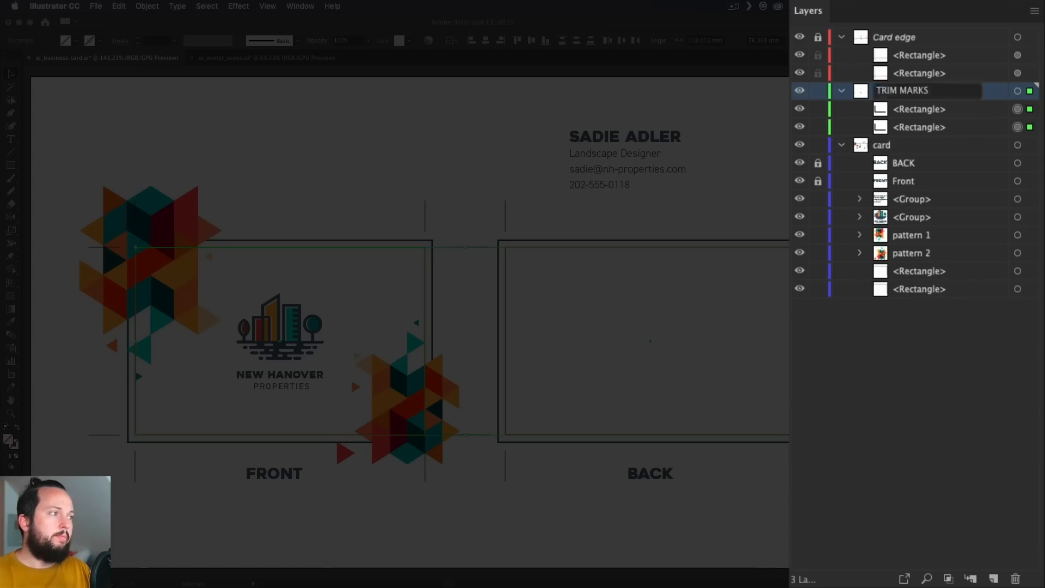
{"action": "key", "text": "Return"}
{"action": "left_click", "coordinate": [819, 91]}
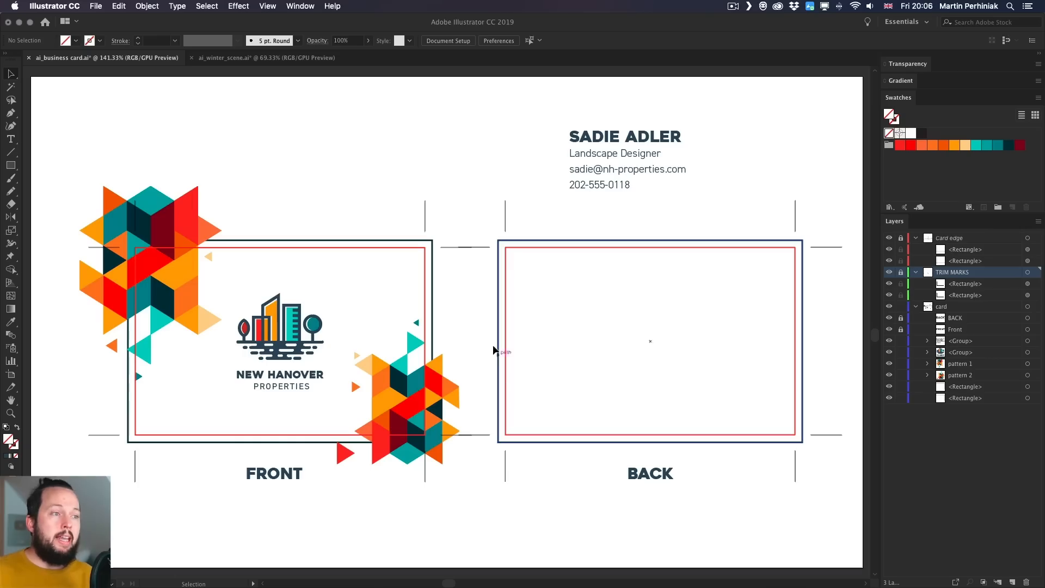
Bring the front card's bleed rectangle to the front and use it as a clipping mask for both patterns.
{"action": "left_click", "coordinate": [331, 242]}
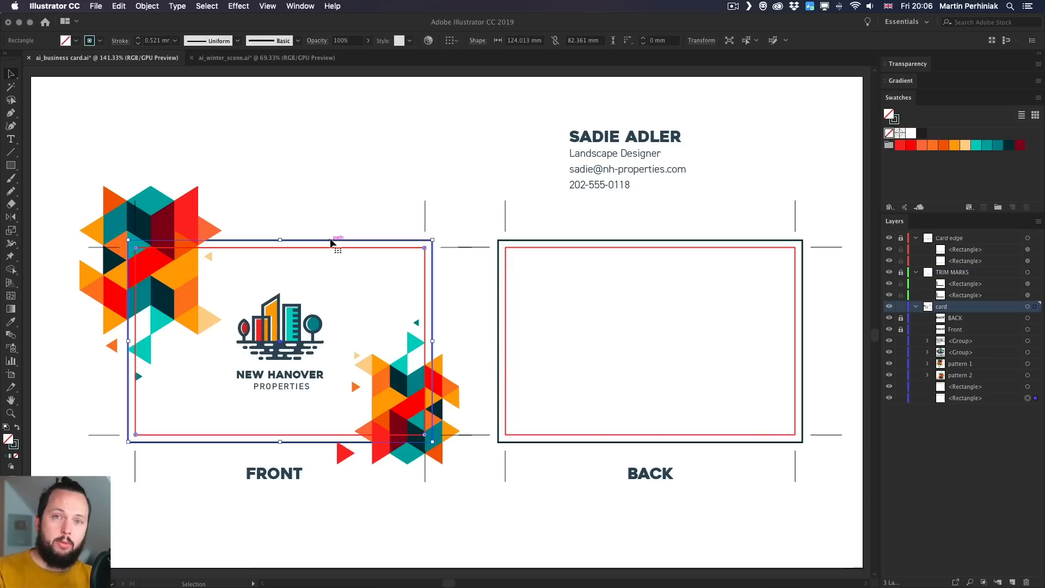
{"action": "key", "text": "super+shift+bracketright"}
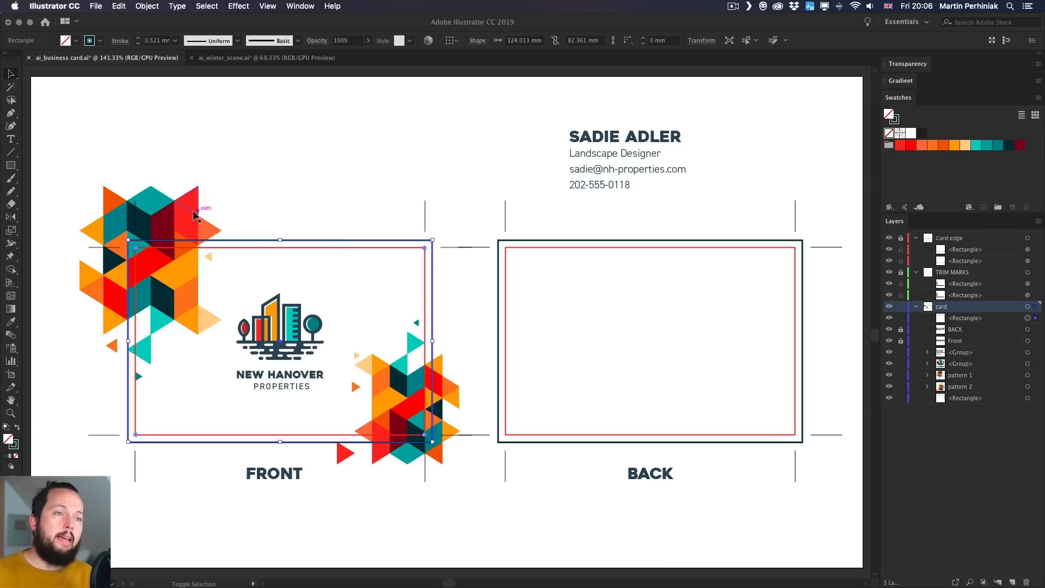
{"action": "left_click", "coordinate": [215, 210], "text": "shift"}
{"action": "left_click", "coordinate": [459, 404], "text": "shift"}
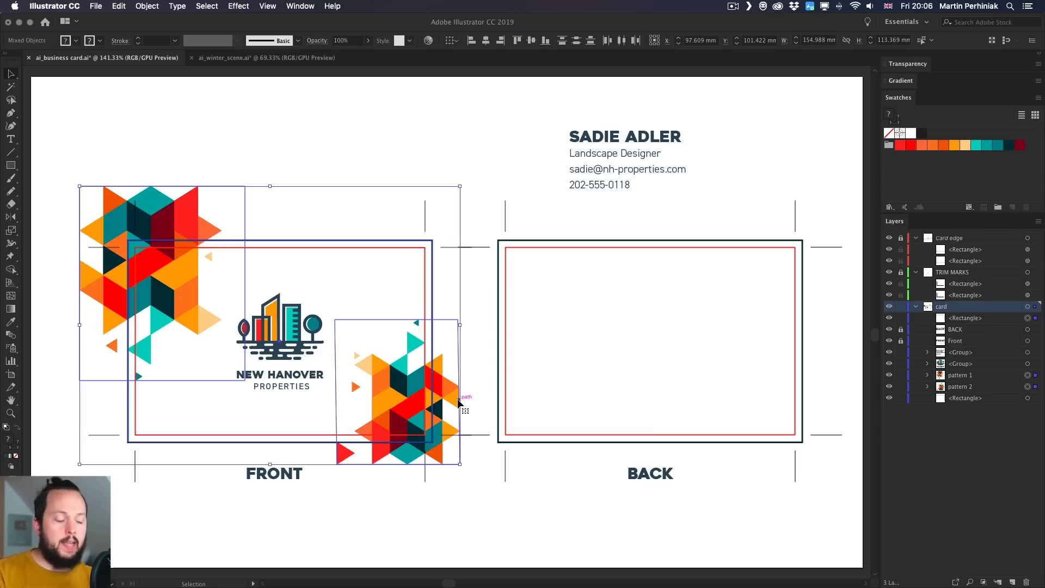
{"action": "key", "text": "super+7"}
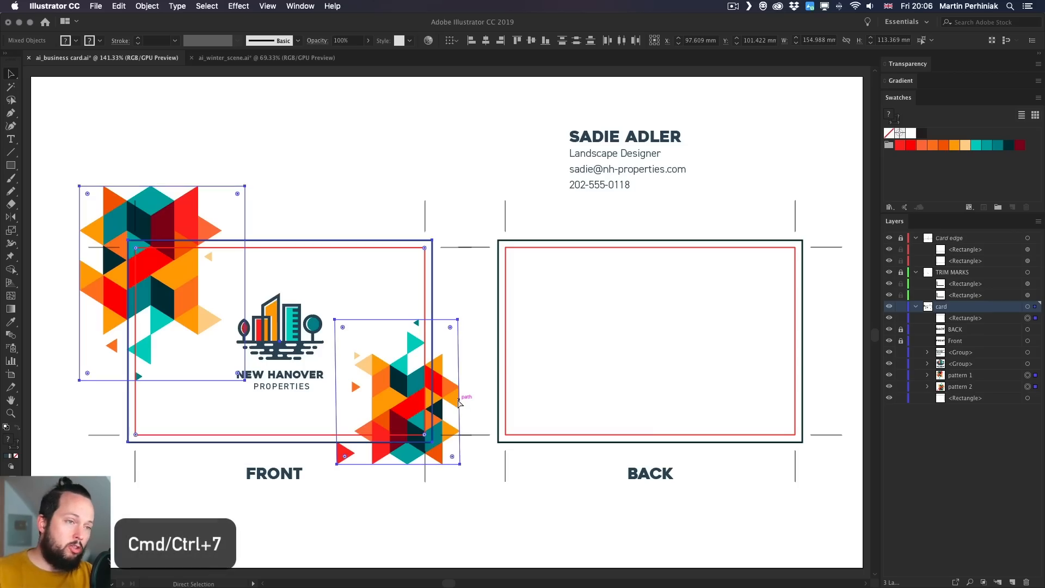
{"action": "key", "text": "v"}
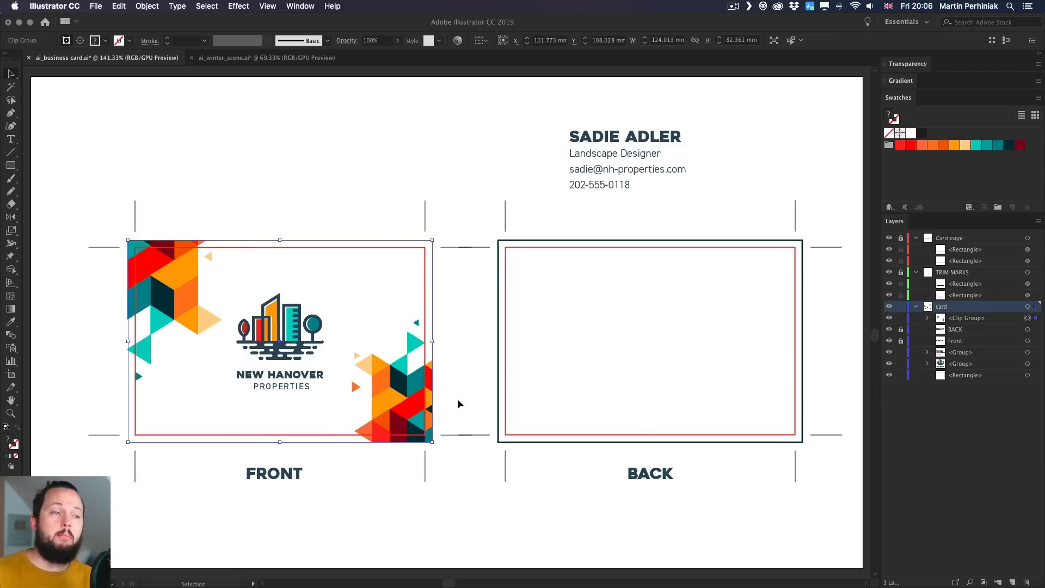
{"action": "left_click", "coordinate": [453, 143]}
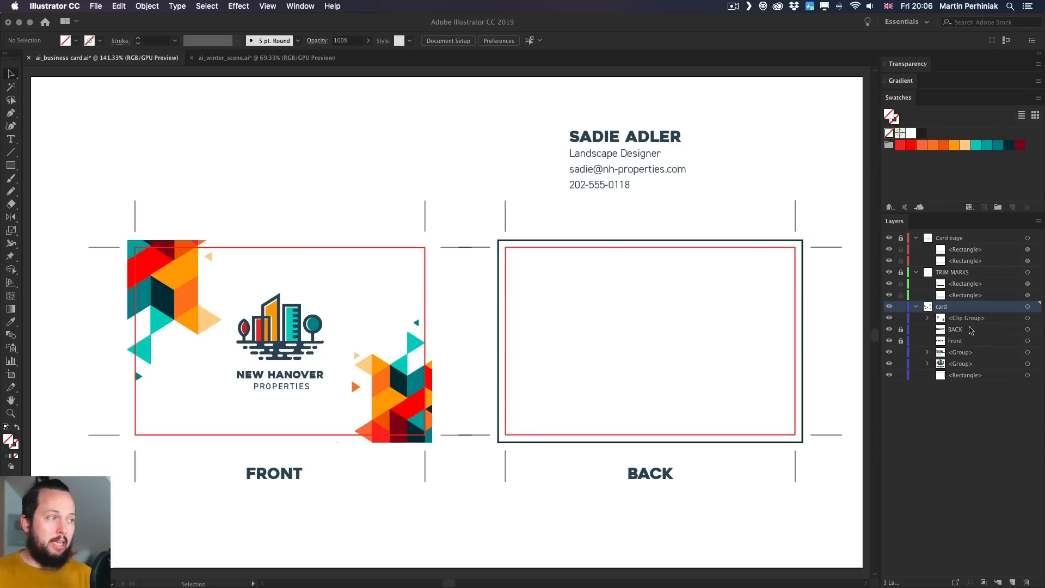
Inside the front card's clip group, reposition pattern 1 lower within the mask, at about X 53.8 mm, Y 91.5 mm.
{"action": "left_click", "coordinate": [1027, 320]}
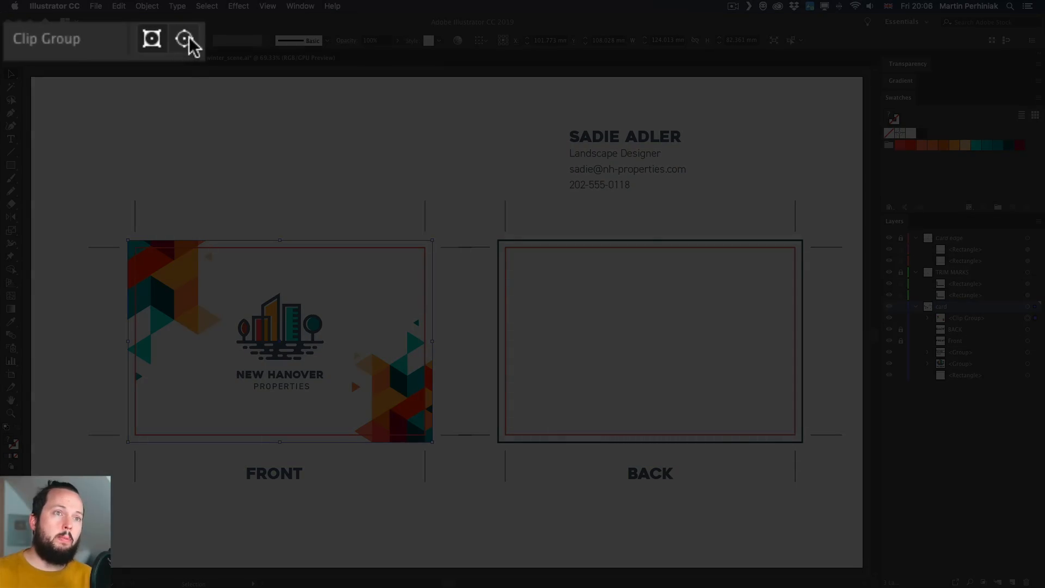
{"action": "left_click", "coordinate": [84, 41]}
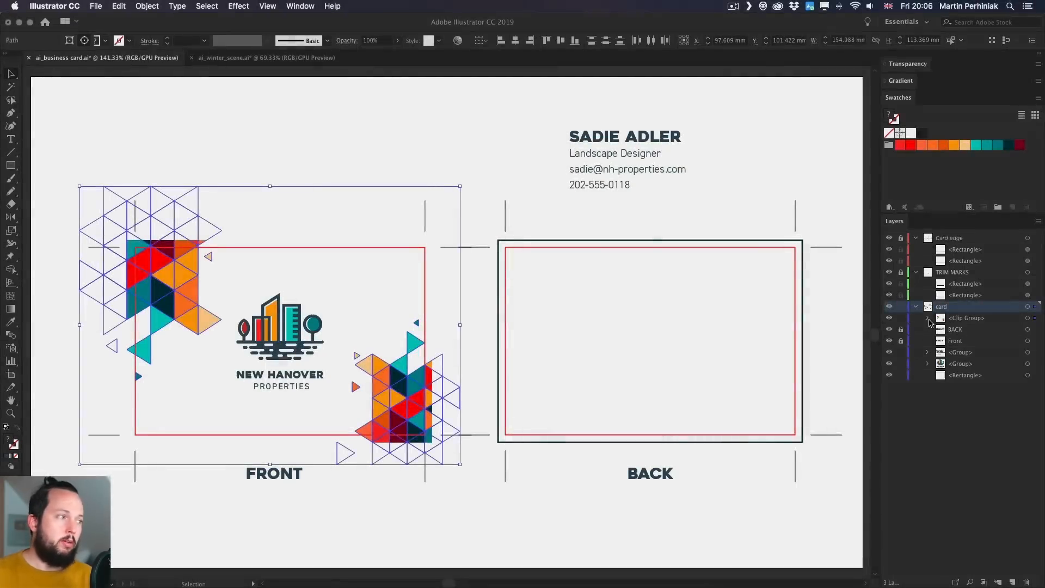
{"action": "left_click", "coordinate": [928, 319]}
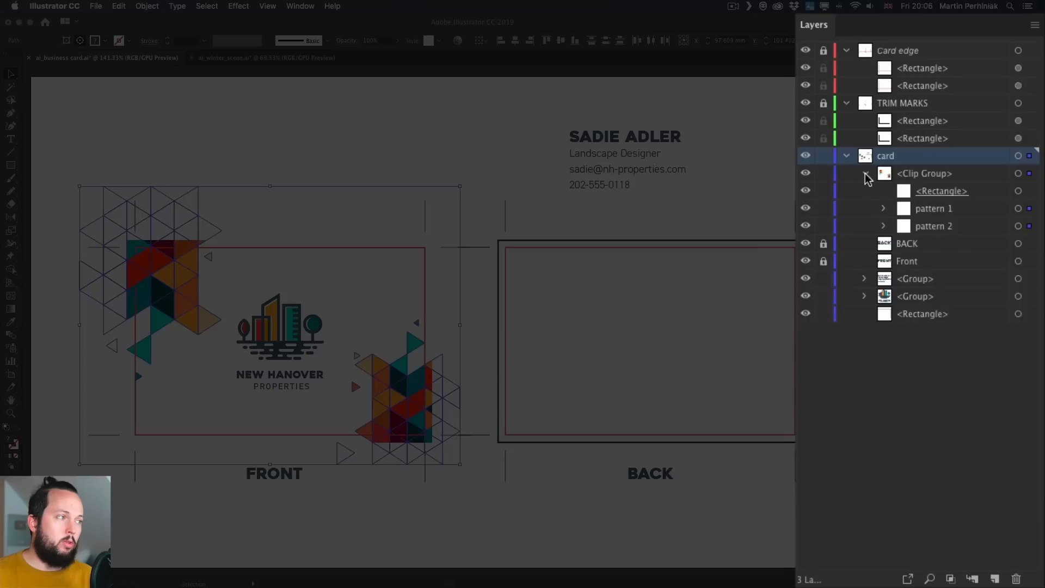
{"action": "left_click", "coordinate": [1028, 341]}
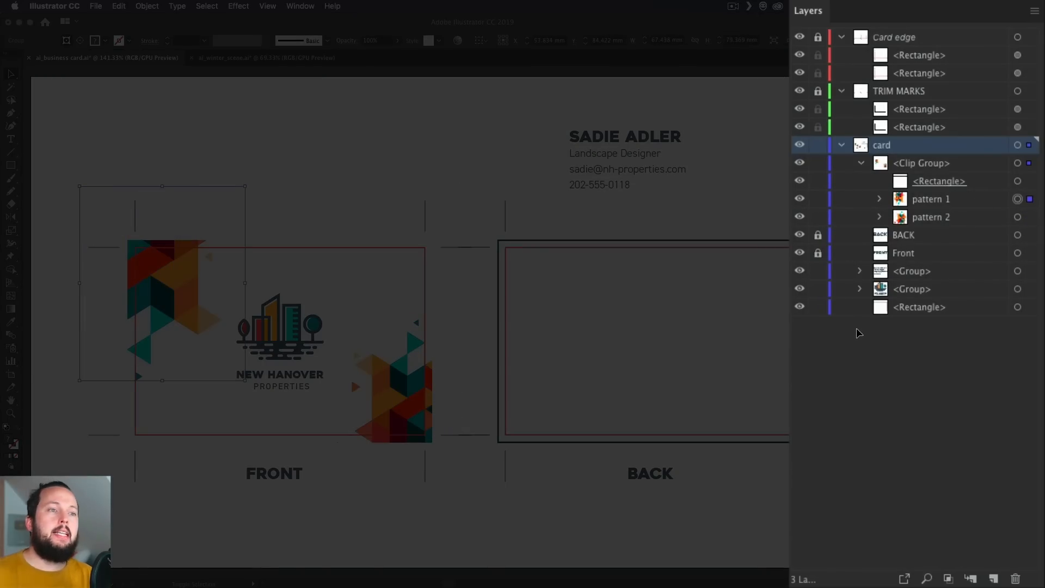
{"action": "key", "text": "shift+Right"}
{"action": "key", "text": "shift+Down"}
{"action": "key", "text": "shift+Down"}
{"action": "key", "text": "shift+Down"}
{"action": "key", "text": "shift+Down"}
{"action": "key", "text": "shift+Right"}
{"action": "key", "text": "shift+Up"}
{"action": "key", "text": "shift+Up"}
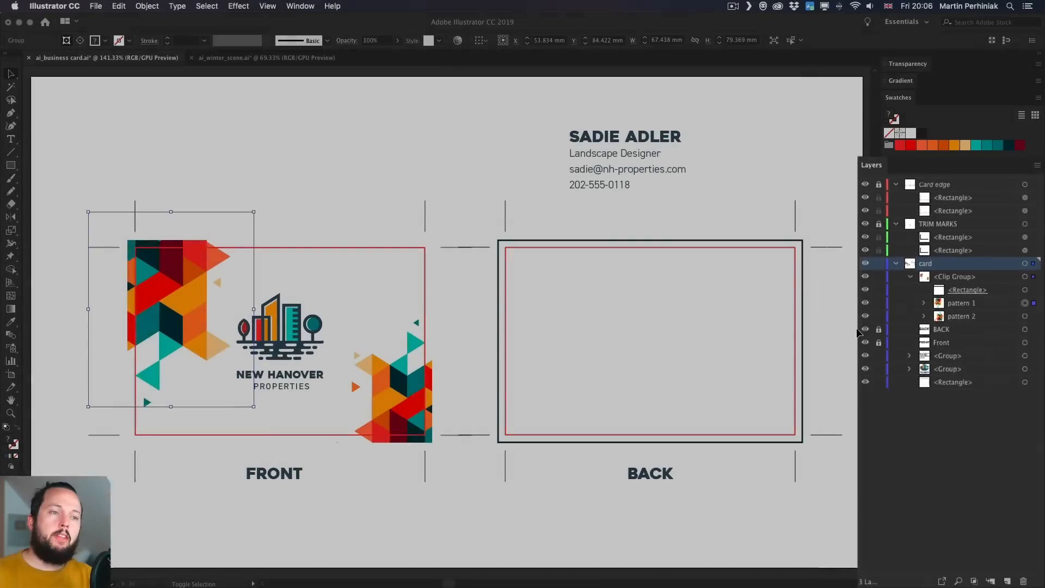
{"action": "key", "text": "shift+Left"}
{"action": "key", "text": "shift+Left"}
{"action": "key", "text": "shift+Down"}
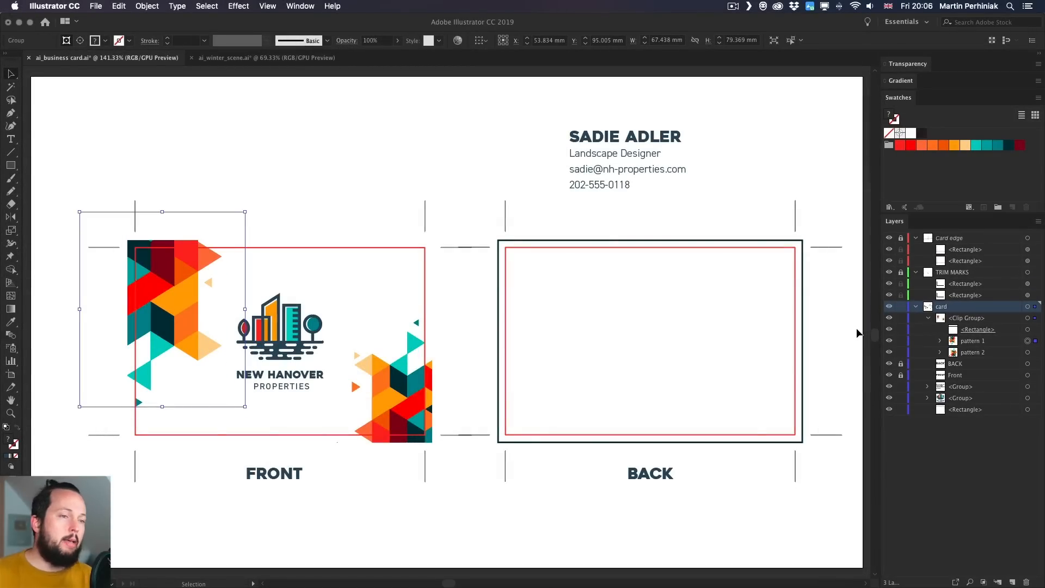
{"action": "key", "text": "shift+Right"}
{"action": "key", "text": "shift+Right"}
{"action": "key", "text": "shift+Down"}
{"action": "key", "text": "shift+Up"}
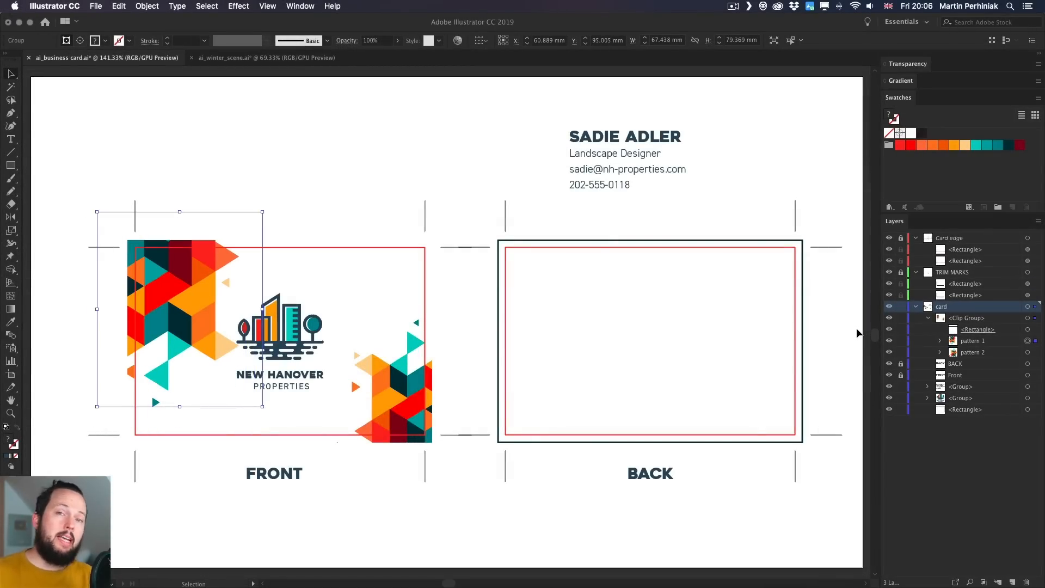
{"action": "key", "text": "shift+Left"}
{"action": "key", "text": "shift+Left"}
{"action": "key", "text": "shift+Up"}
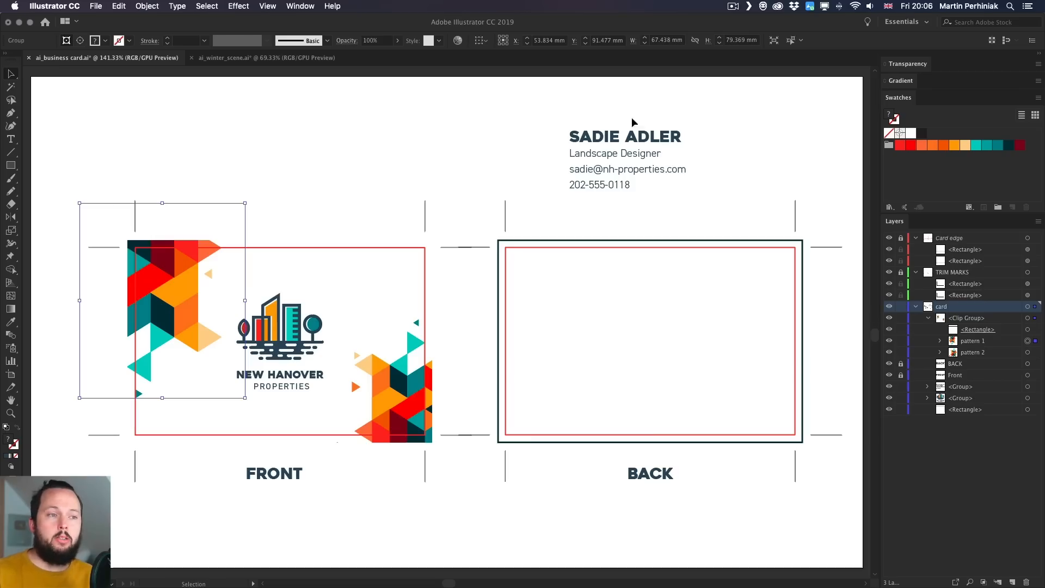
Preview the front card with the Card edge layer hidden, and show the layer again.
{"action": "left_click", "coordinate": [501, 145]}
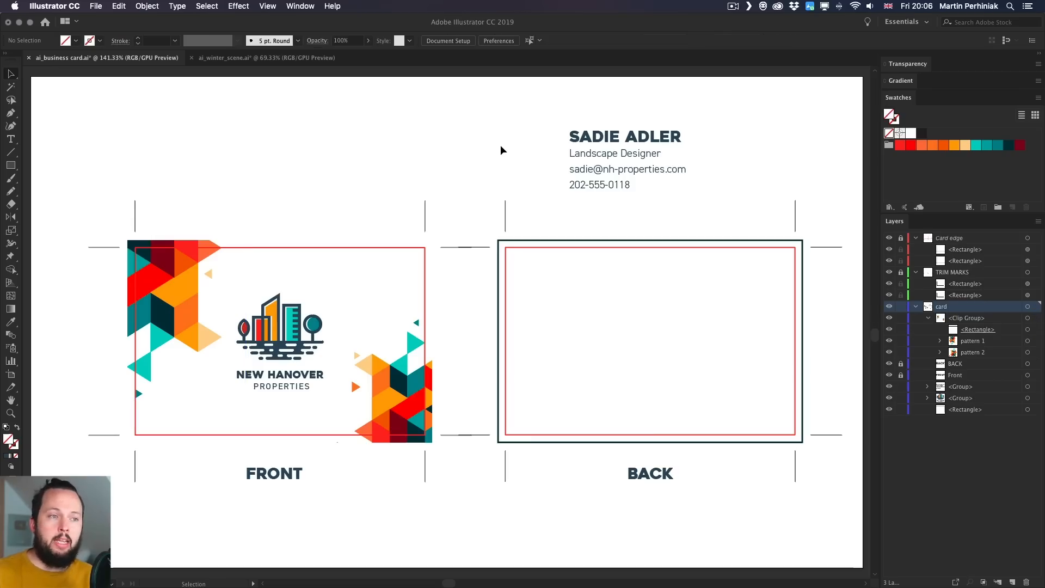
{"action": "left_click", "coordinate": [889, 238]}
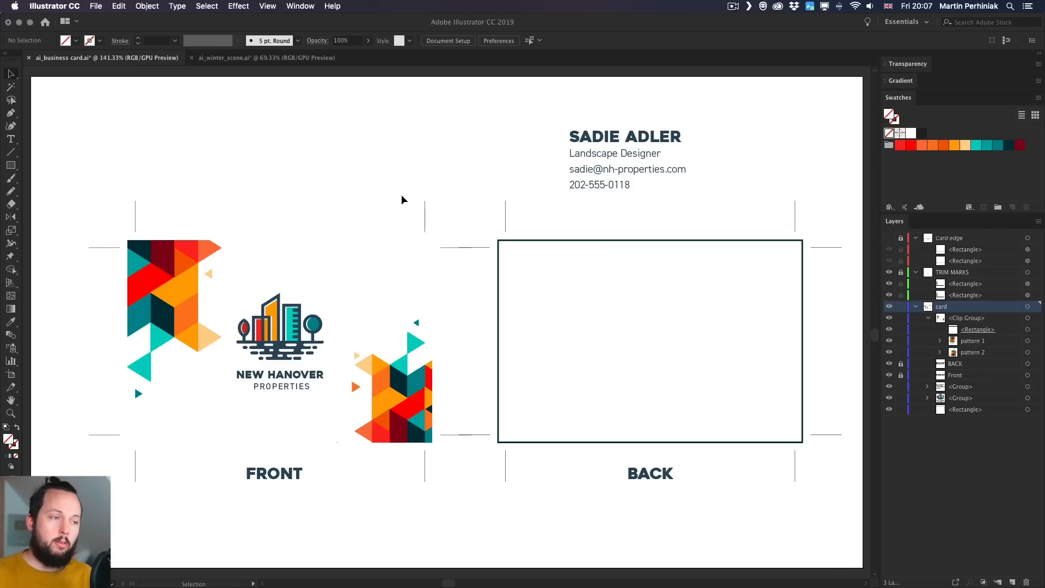
{"action": "left_click", "coordinate": [889, 238]}
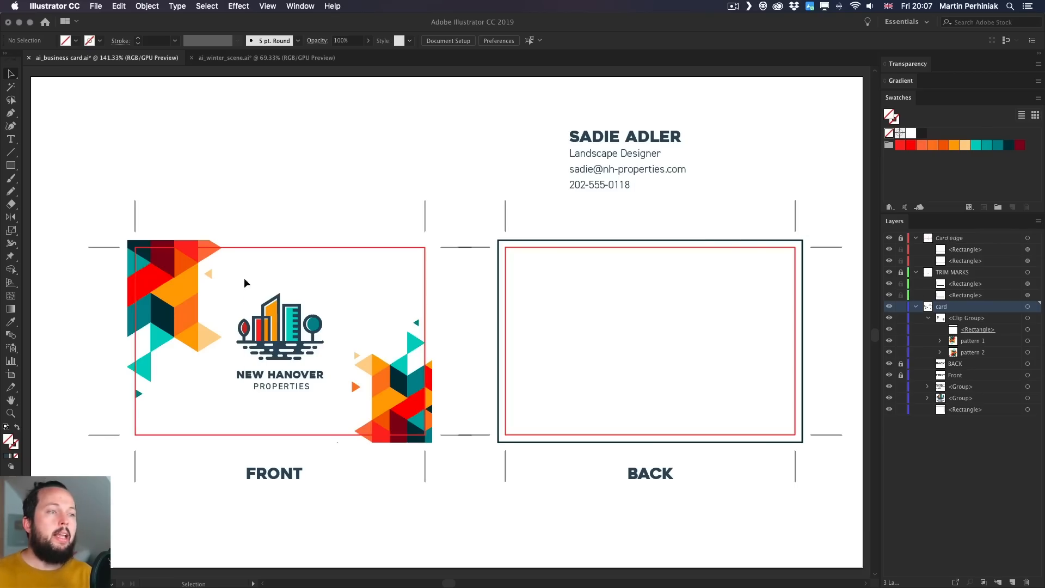
Move the contact details onto the back card and place a copy of pattern 1 over the card's upper-left corner.
{"action": "left_click_drag", "start_coordinate": [590, 151], "coordinate": [660, 335]}
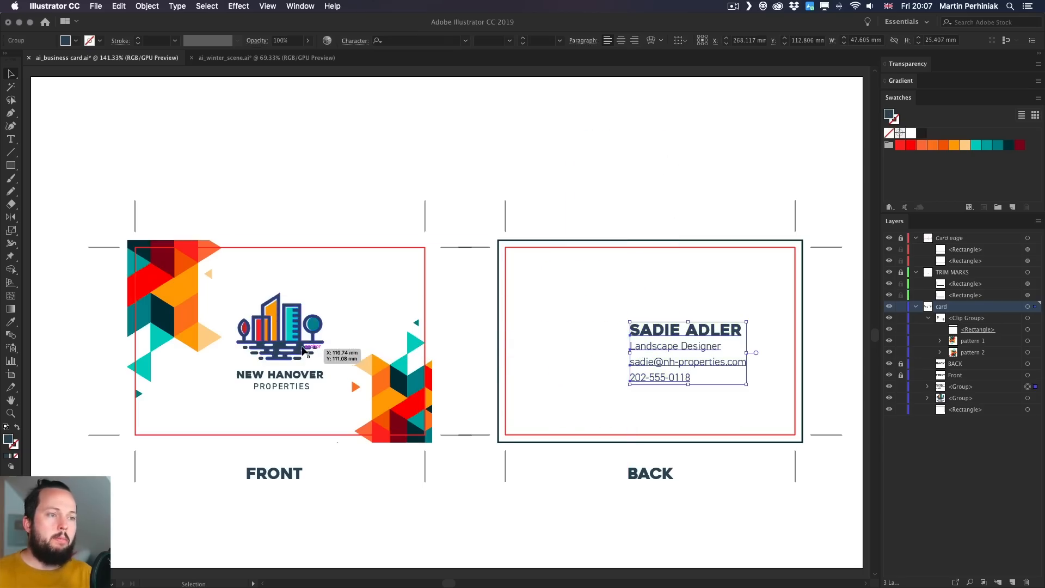
{"action": "left_click", "coordinate": [403, 403]}
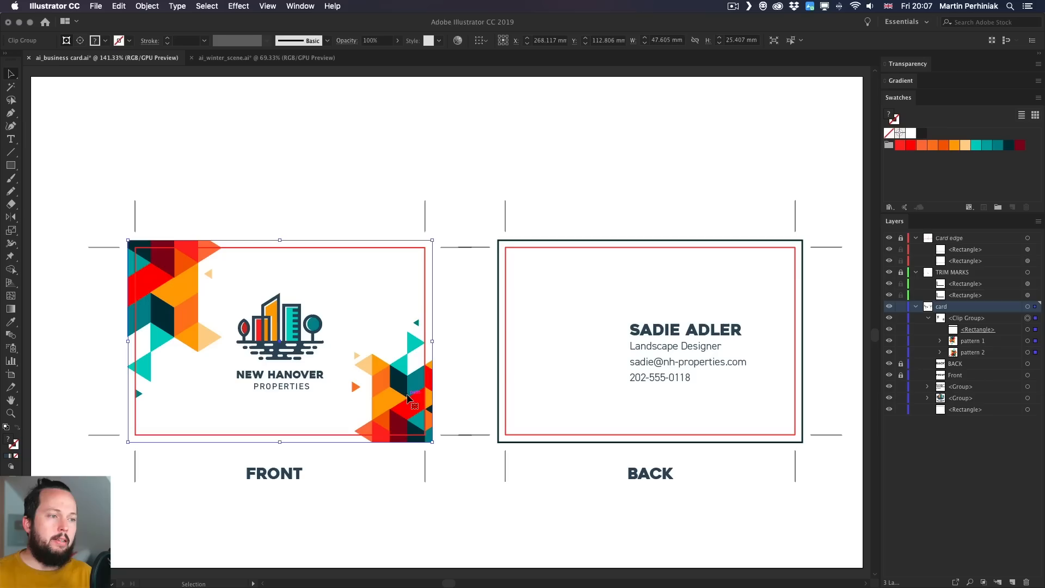
{"action": "left_click", "coordinate": [1029, 341]}
{"action": "left_click", "coordinate": [538, 159]}
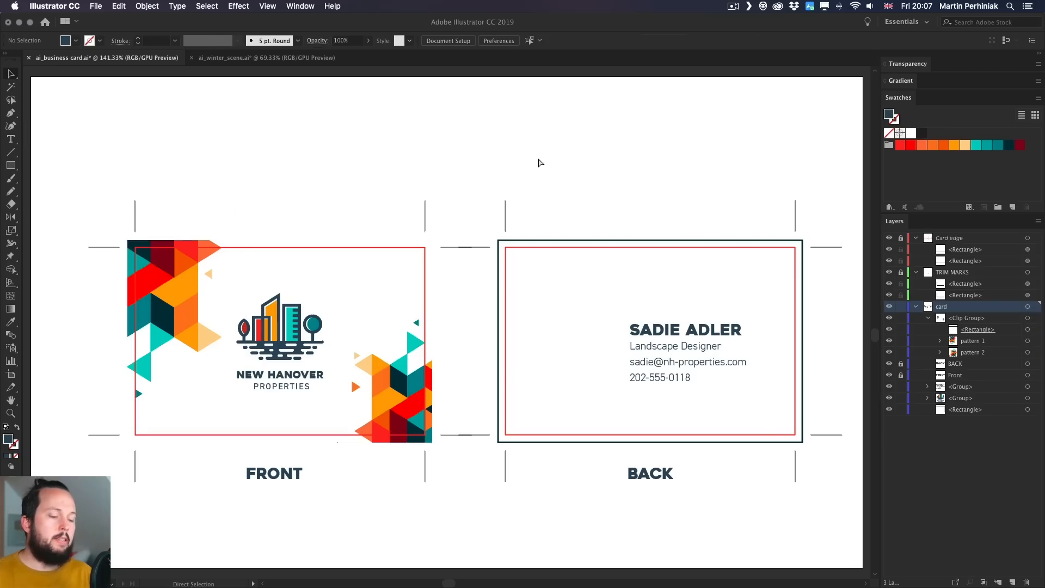
{"action": "key", "text": "super+f"}
{"action": "left_click_drag", "start_coordinate": [107, 223], "coordinate": [560, 235]}
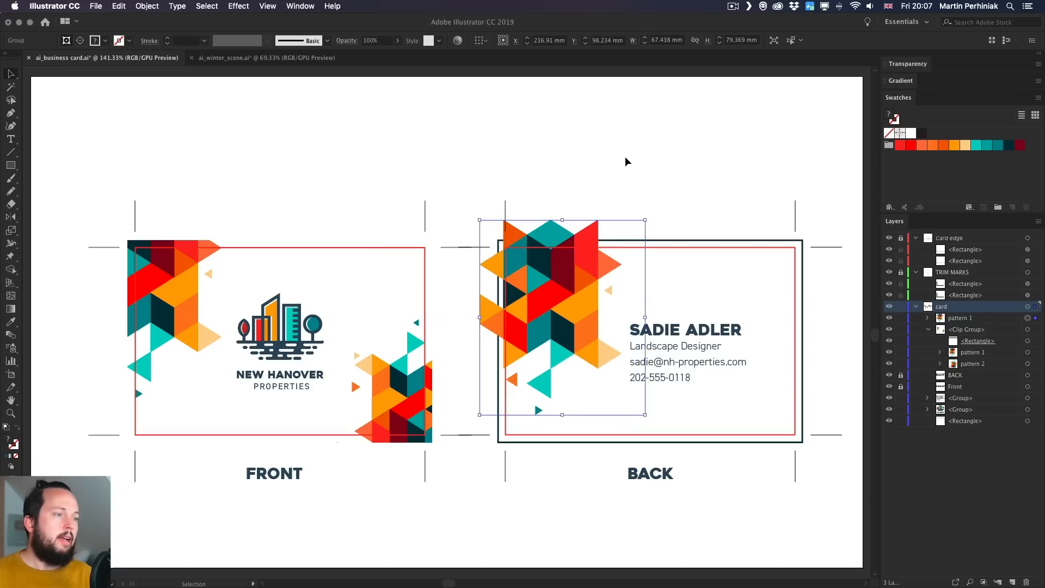
{"action": "left_click", "coordinate": [626, 161]}
Shift the contact details slightly down and right on the back card, and raise the copied pattern above the card's upper edge.
{"action": "left_click_drag", "start_coordinate": [682, 365], "coordinate": [692, 363]}
{"action": "left_click", "coordinate": [665, 180]}
{"action": "left_click_drag", "start_coordinate": [553, 320], "coordinate": [569, 301]}
{"action": "left_click", "coordinate": [680, 361]}
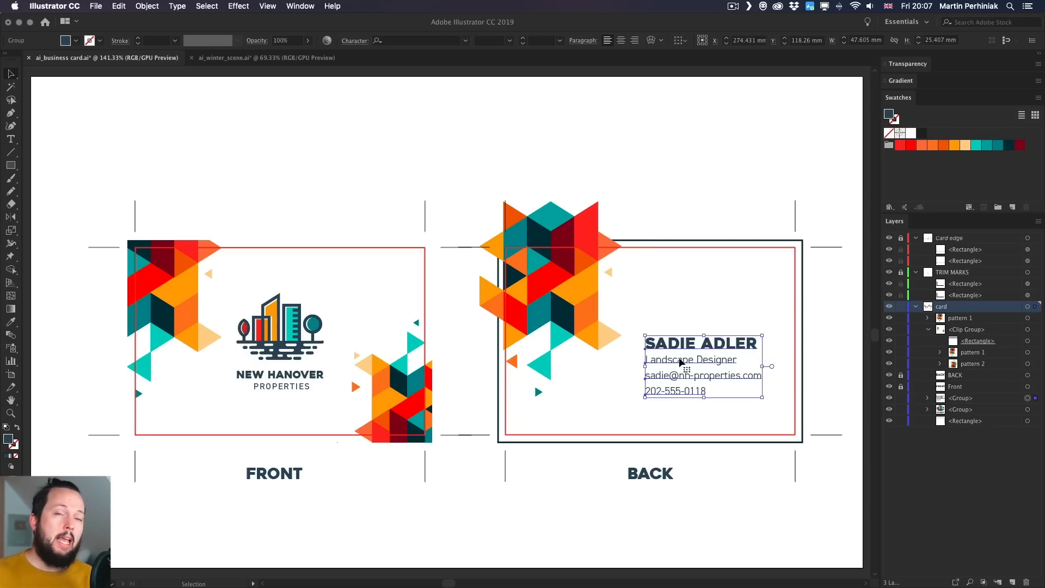
{"action": "left_click", "coordinate": [654, 246]}
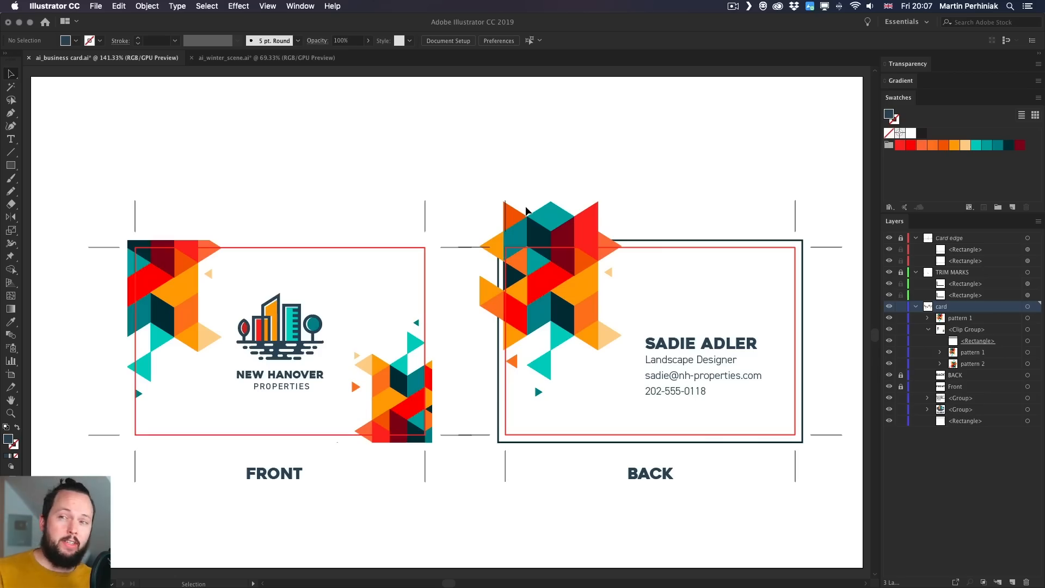
Copy only the buildings-and-trees icon from within the front card's logo group, leaving group isolation.
{"action": "double_click", "coordinate": [288, 334]}
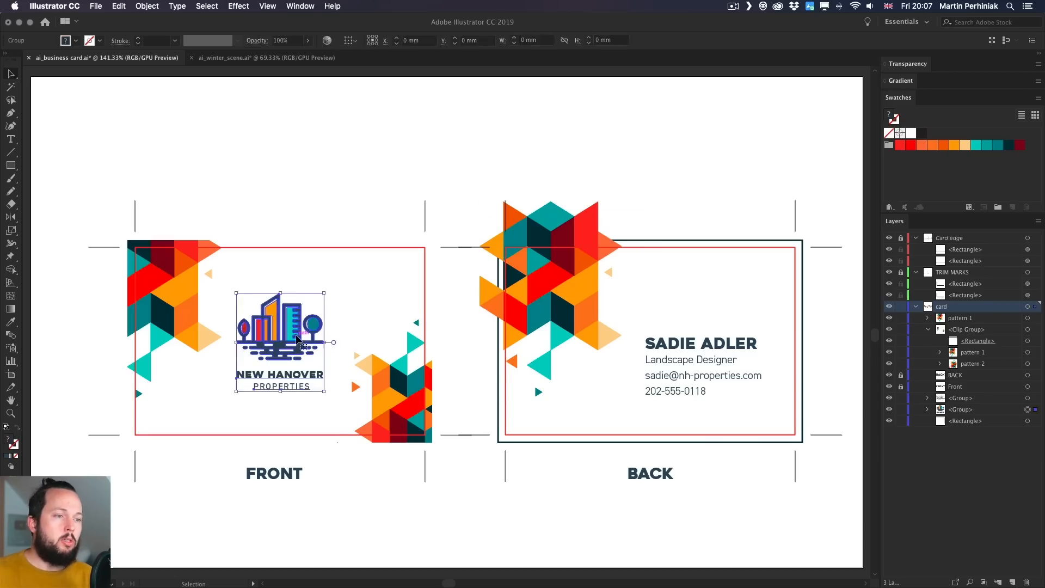
{"action": "left_click", "coordinate": [288, 334]}
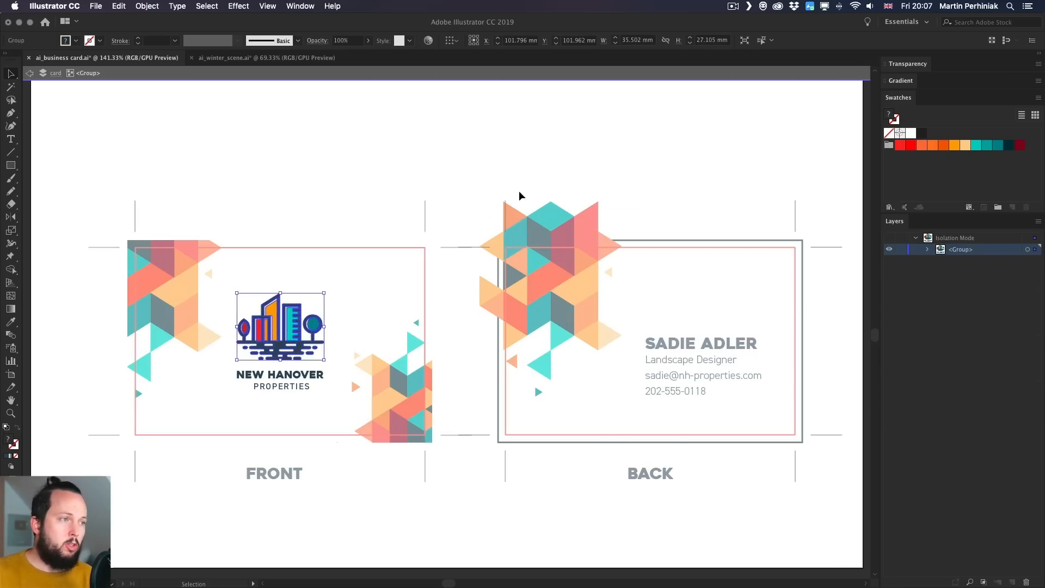
{"action": "left_click", "coordinate": [580, 167]}
{"action": "double_click", "coordinate": [580, 168]}
{"action": "key", "text": "a"}
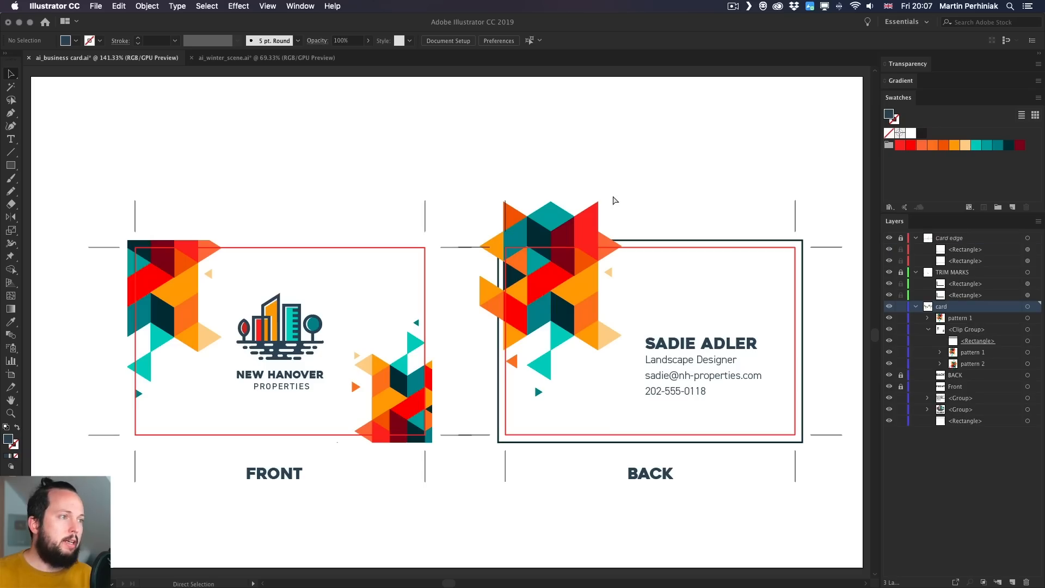
Paste the logo icon, scale it to about 23 mm wide, and place it above the contact details, aligned with their left edge.
{"action": "key", "text": "super+v"}
{"action": "left_click_drag", "start_coordinate": [443, 330], "coordinate": [679, 301]}
{"action": "left_click_drag", "start_coordinate": [713, 272], "coordinate": [728, 291]}
{"action": "left_click_drag", "start_coordinate": [684, 319], "coordinate": [606, 385]}
{"action": "left_click", "coordinate": [669, 143]}
{"action": "key", "text": "super+z"}
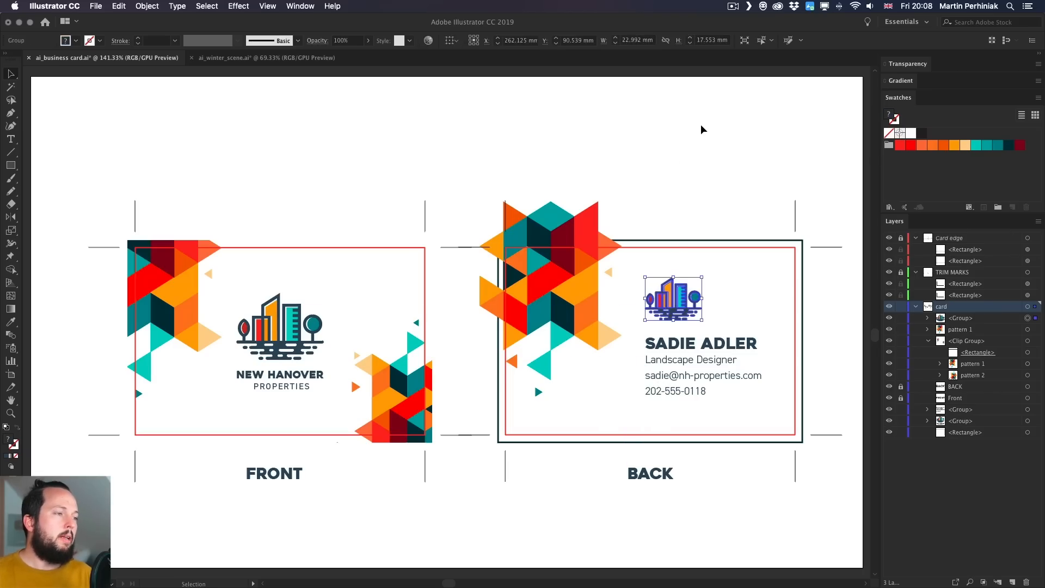
{"action": "left_click", "coordinate": [701, 125]}
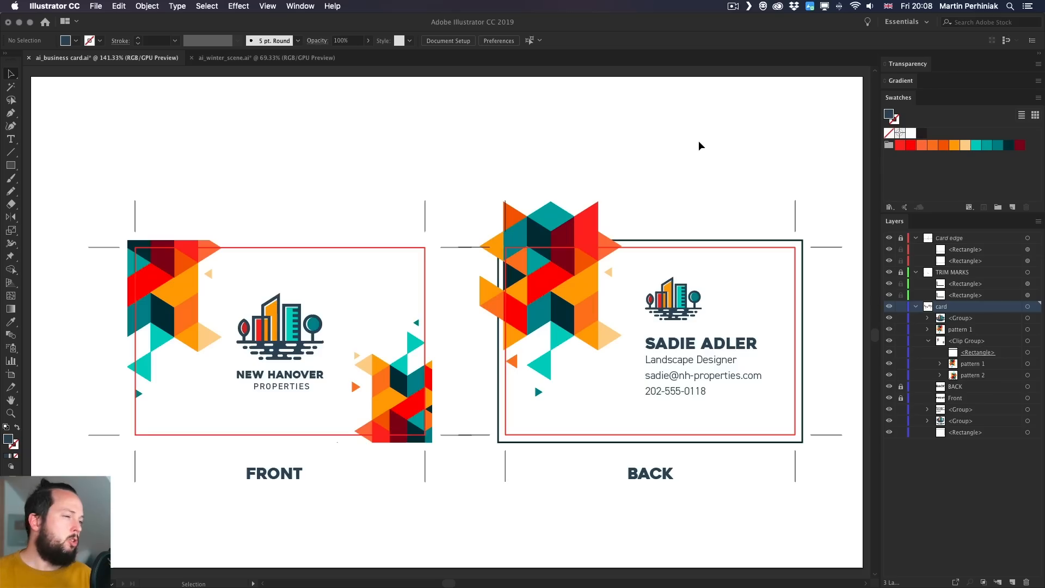
Move the back card's pattern slightly left so its straight vertical edge lines up with the bleed rectangle's left side.
{"action": "left_click", "coordinate": [552, 217]}
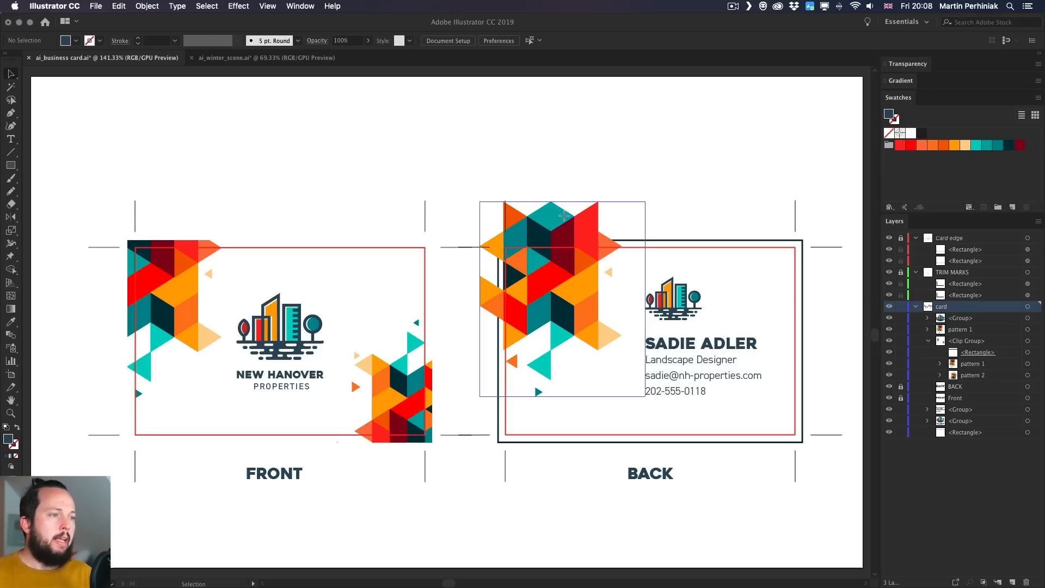
{"action": "left_click_drag", "start_coordinate": [552, 216], "coordinate": [547, 217]}
{"action": "left_click", "coordinate": [600, 121]}
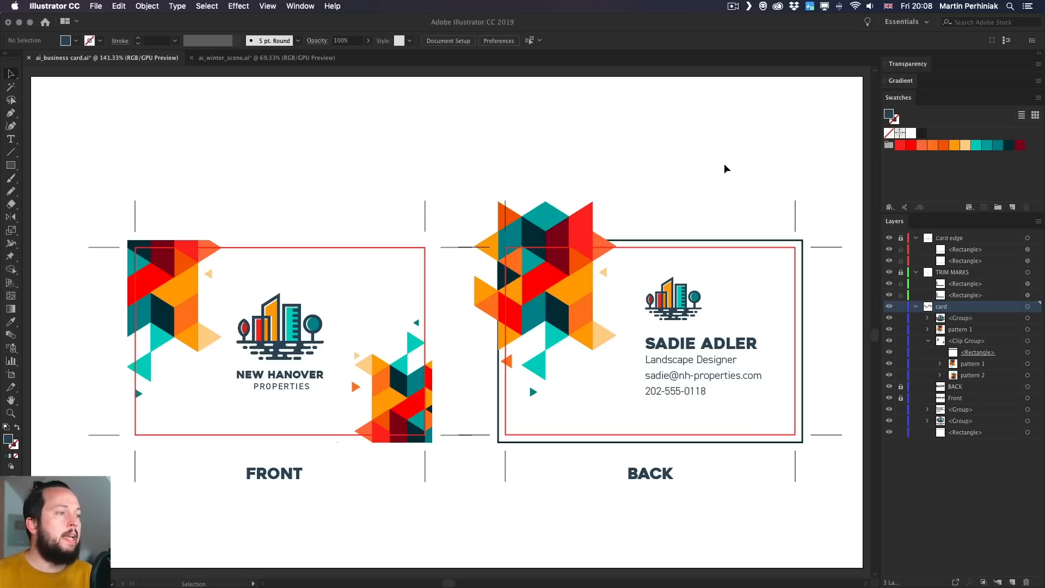
Bring the back card's bleed rectangle to the front and use it as a clipping mask for the pattern.
{"action": "left_click", "coordinate": [663, 246]}
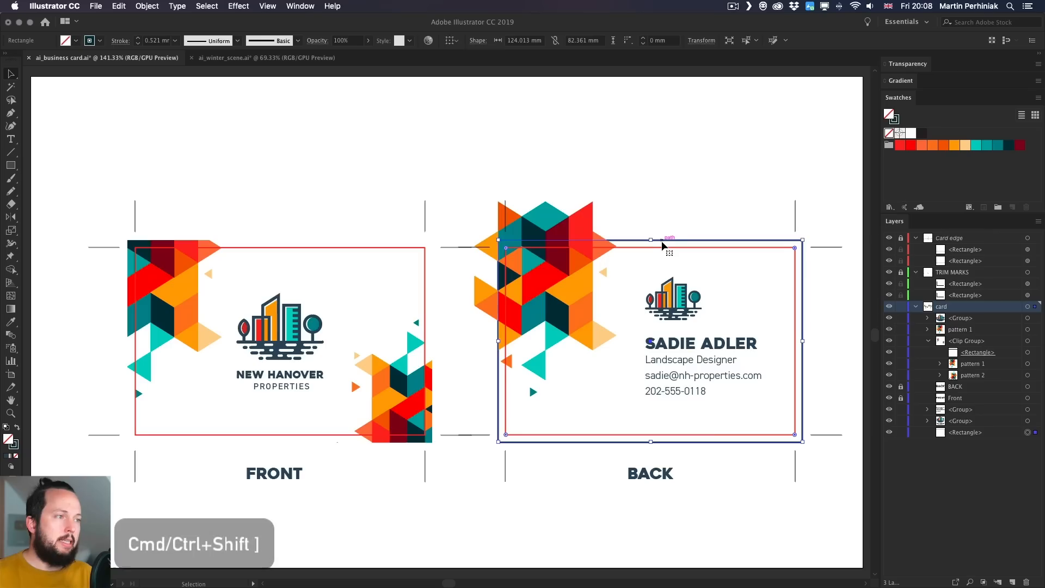
{"action": "key", "text": "super+shift+bracketright"}
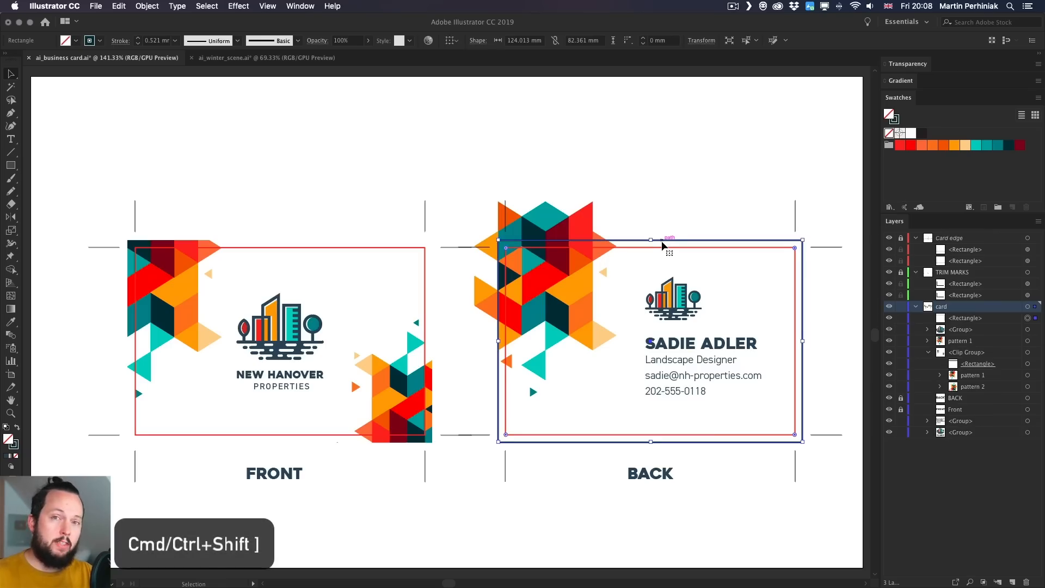
{"action": "right_click", "coordinate": [663, 246]}
{"action": "mouse_move", "coordinate": [699, 400]}
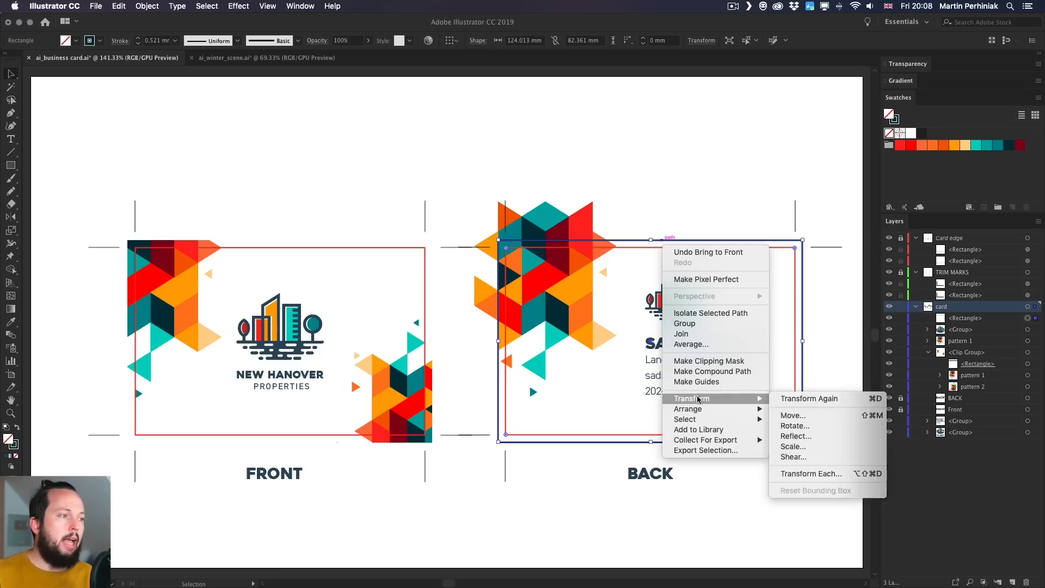
{"action": "left_click", "coordinate": [628, 152]}
{"action": "left_click", "coordinate": [565, 214], "text": "shift"}
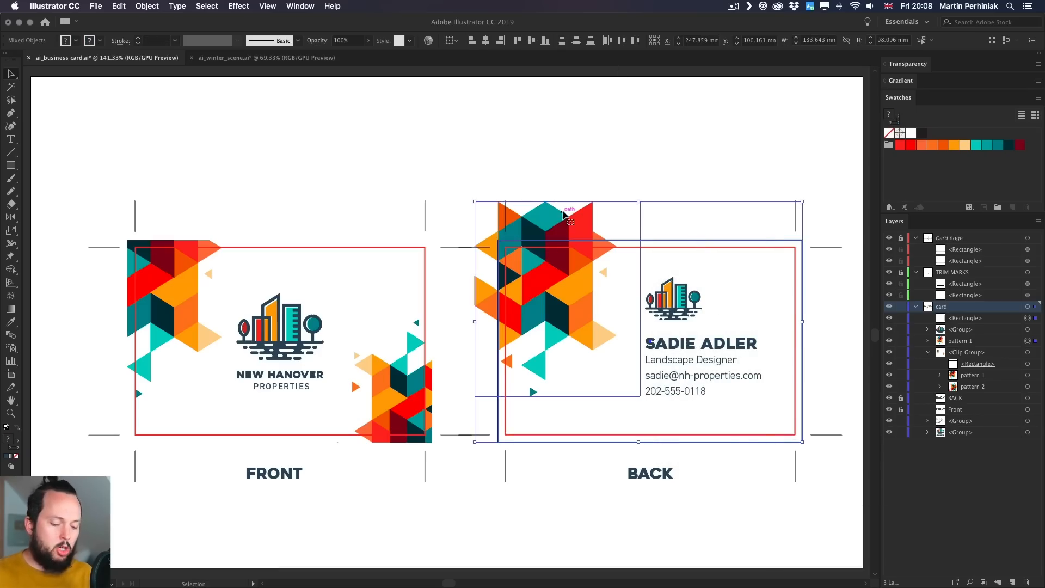
{"action": "key", "text": "super+7"}
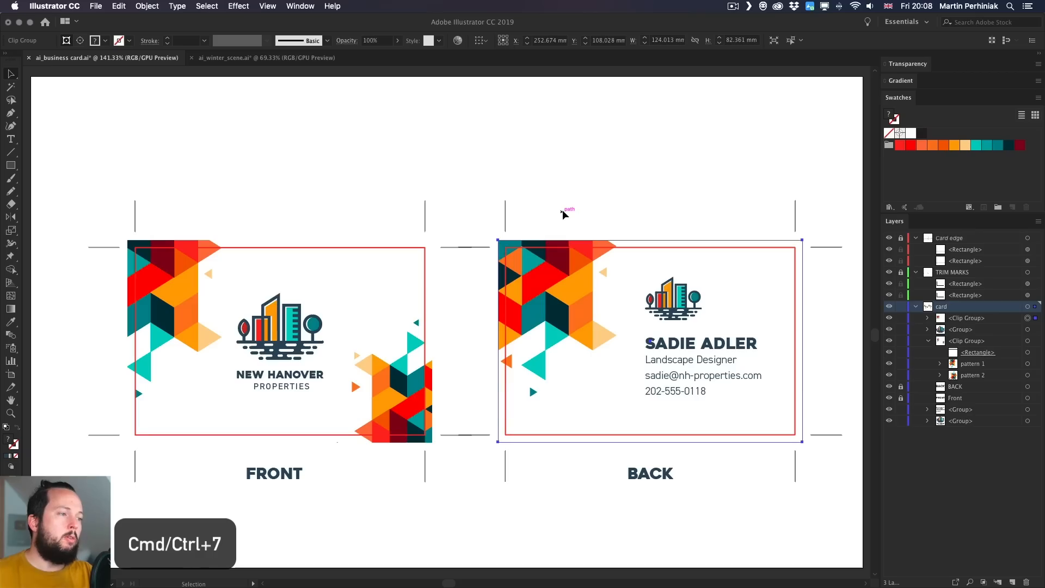
{"action": "left_click", "coordinate": [580, 150]}
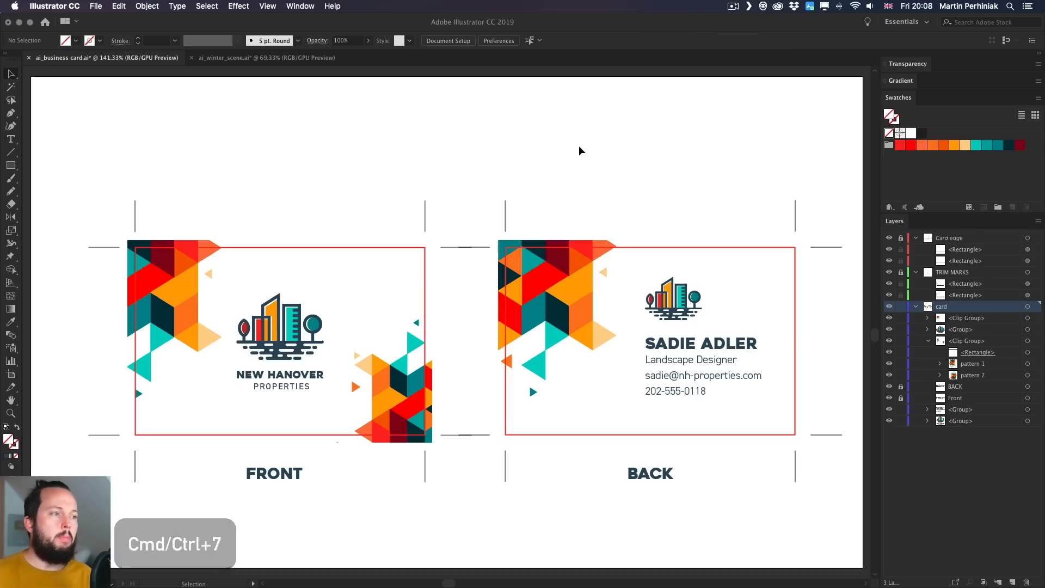
Compare both finished card sides with and without the Card edge outlines, leaving the layer shown.
{"action": "left_click", "coordinate": [889, 239]}
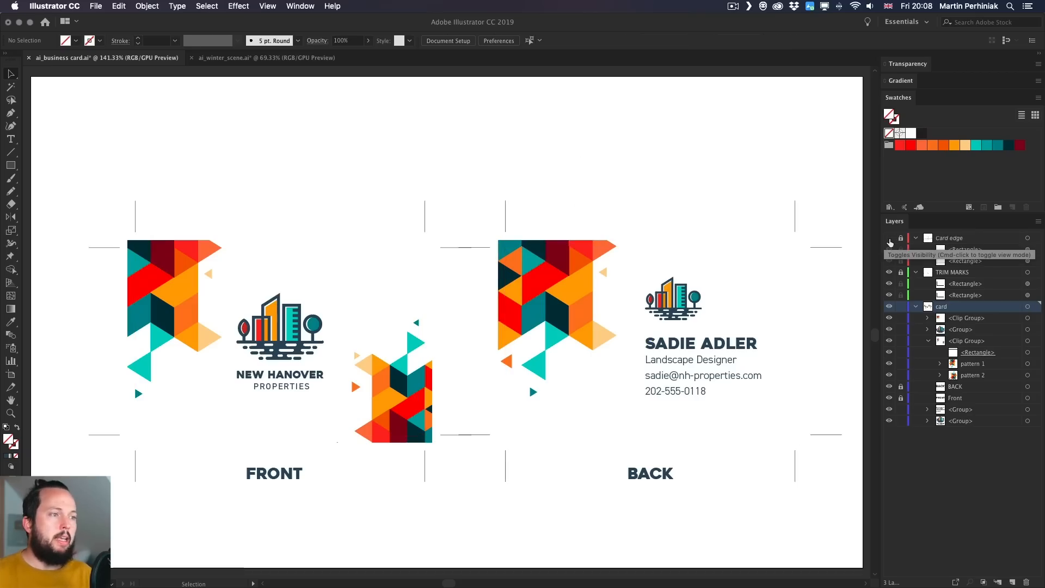
{"action": "left_click", "coordinate": [890, 241]}
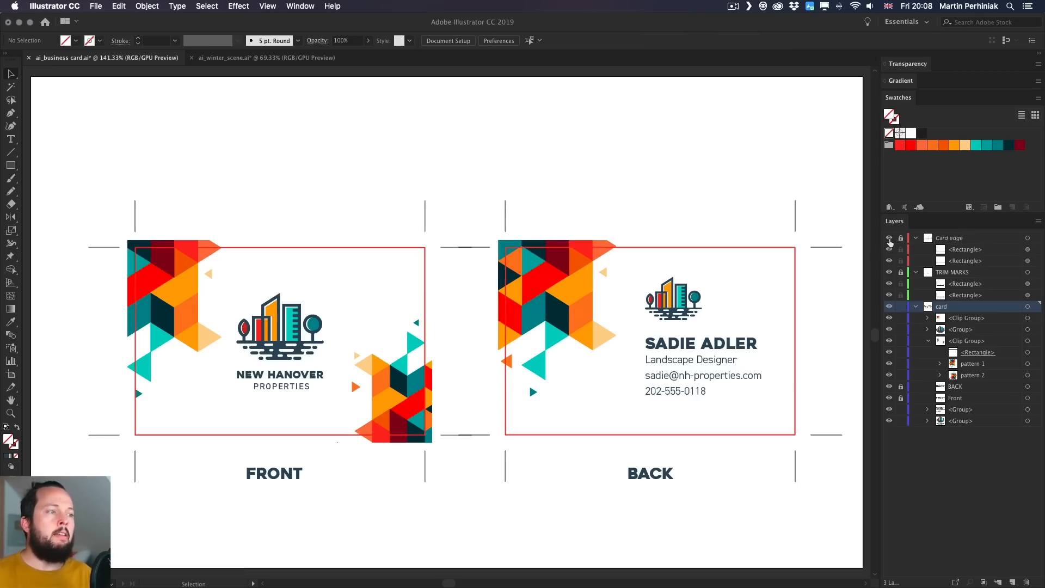
{"action": "left_click", "coordinate": [890, 241]}
{"action": "left_click", "coordinate": [890, 241]}
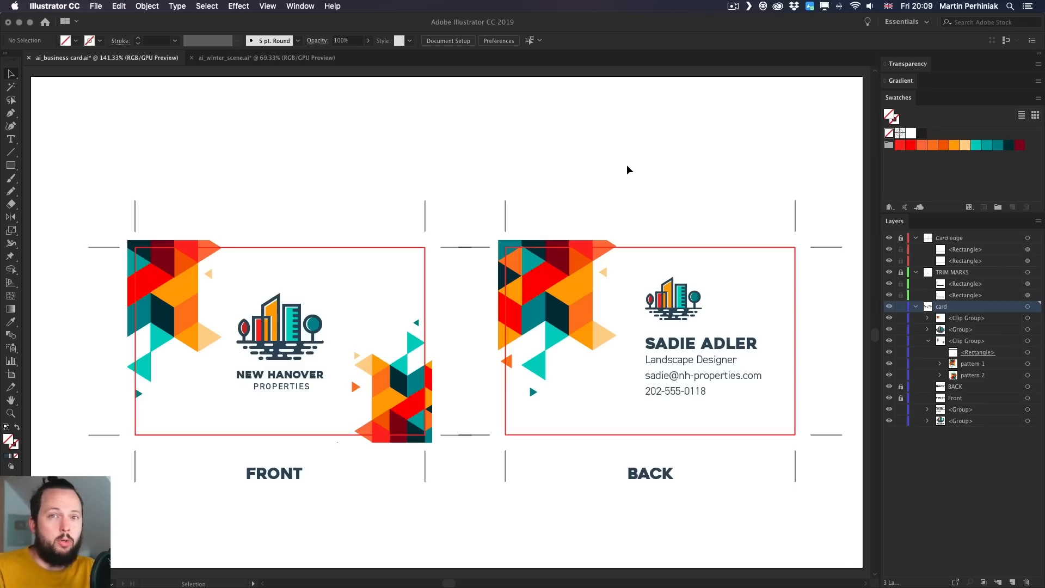
Save the business card document and view it at 100%.
{"action": "key", "text": "a"}
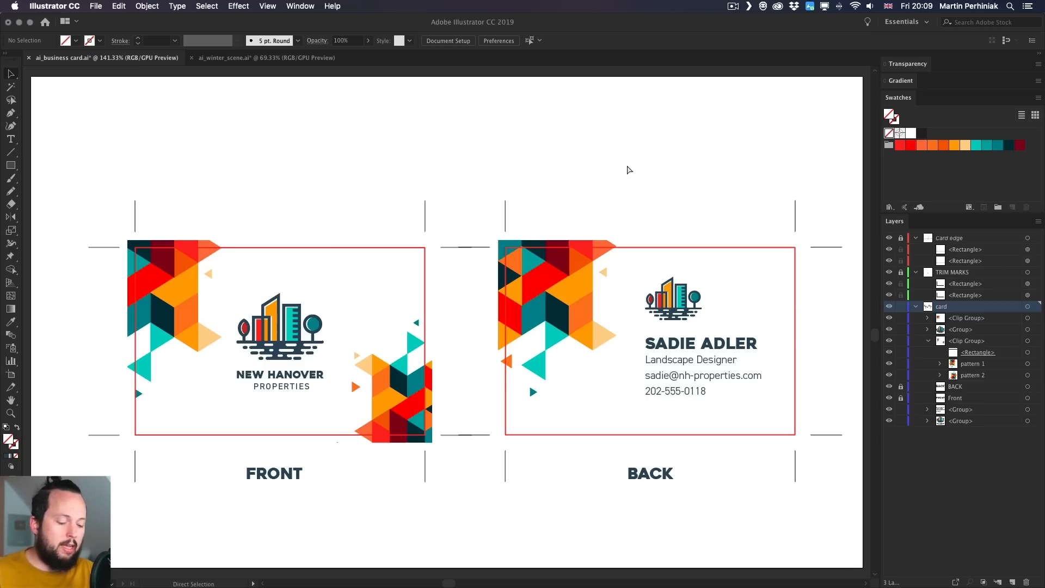
{"action": "key", "text": "super+s"}
{"action": "key", "text": "v"}
{"action": "key", "text": "super+1"}
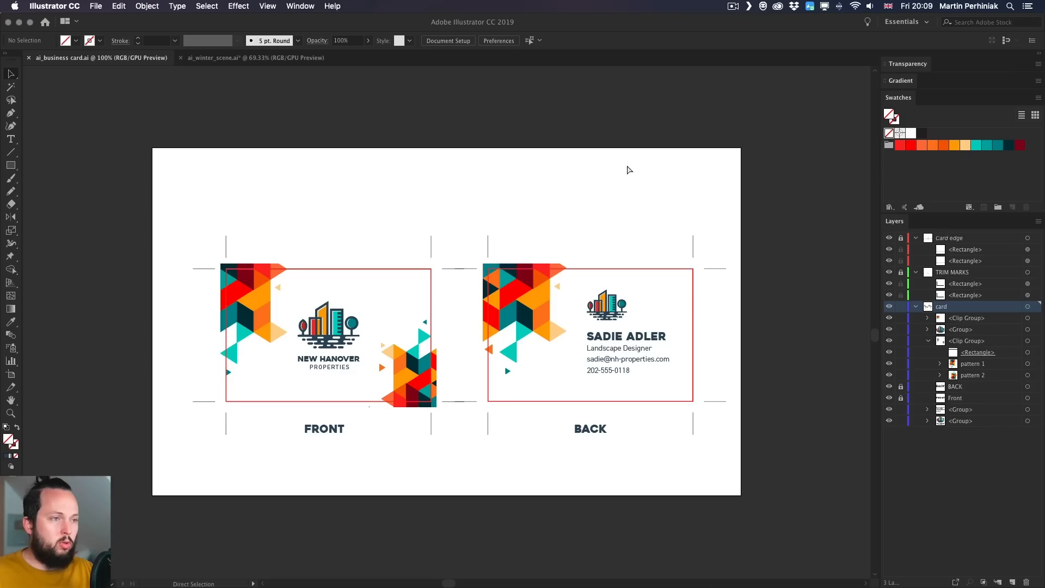
Unlock the TRIM MARKS layer and select the front card's trim rectangle.
{"action": "scroll", "coordinate": [252, 199], "scroll_direction": "down", "scroll_amount": 3}
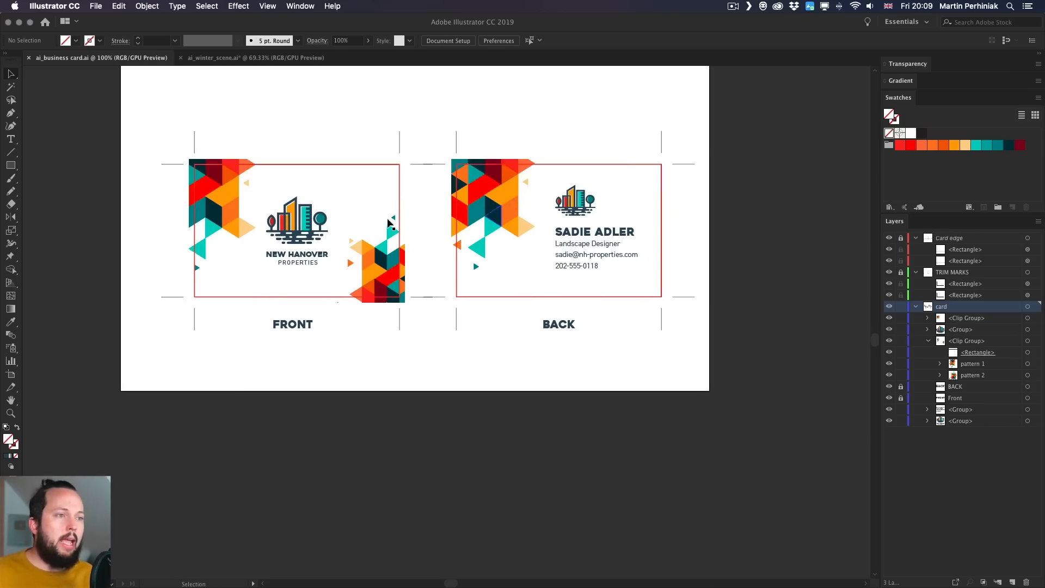
{"action": "left_click", "coordinate": [252, 194]}
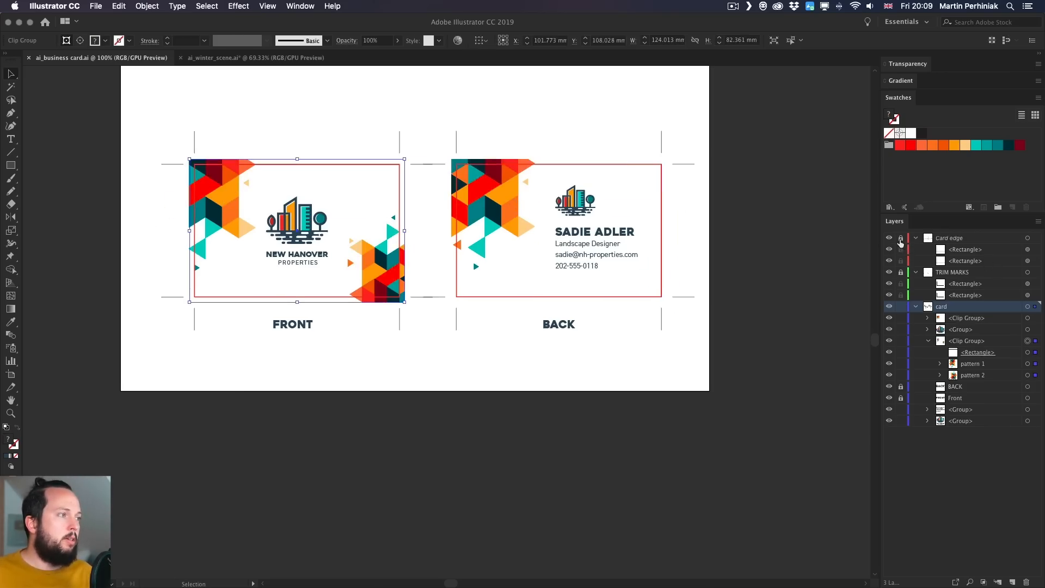
{"action": "left_click", "coordinate": [901, 272]}
{"action": "left_click", "coordinate": [1028, 283]}
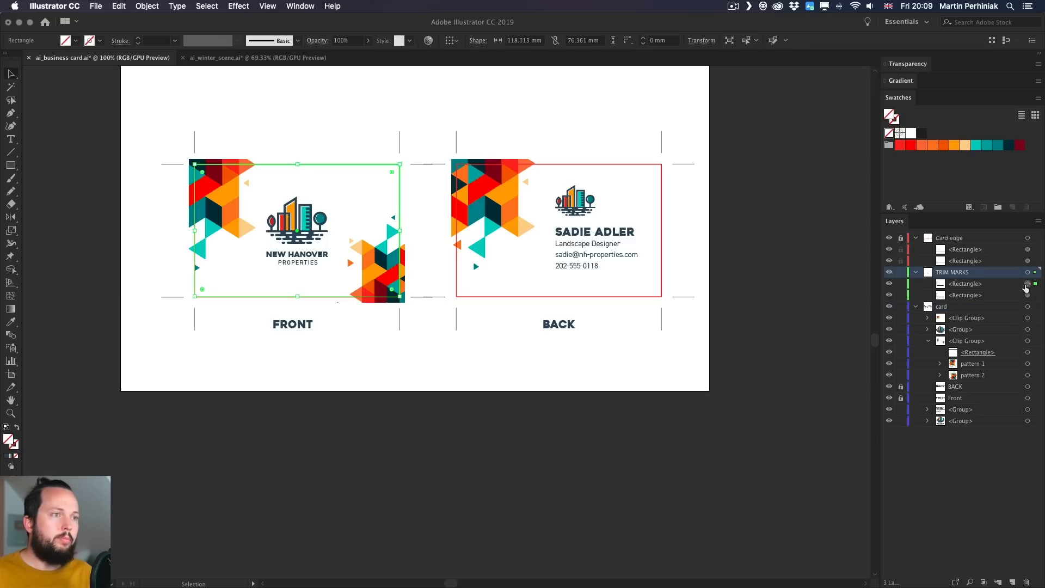
{"action": "key", "text": "a"}
{"action": "key", "text": "v"}
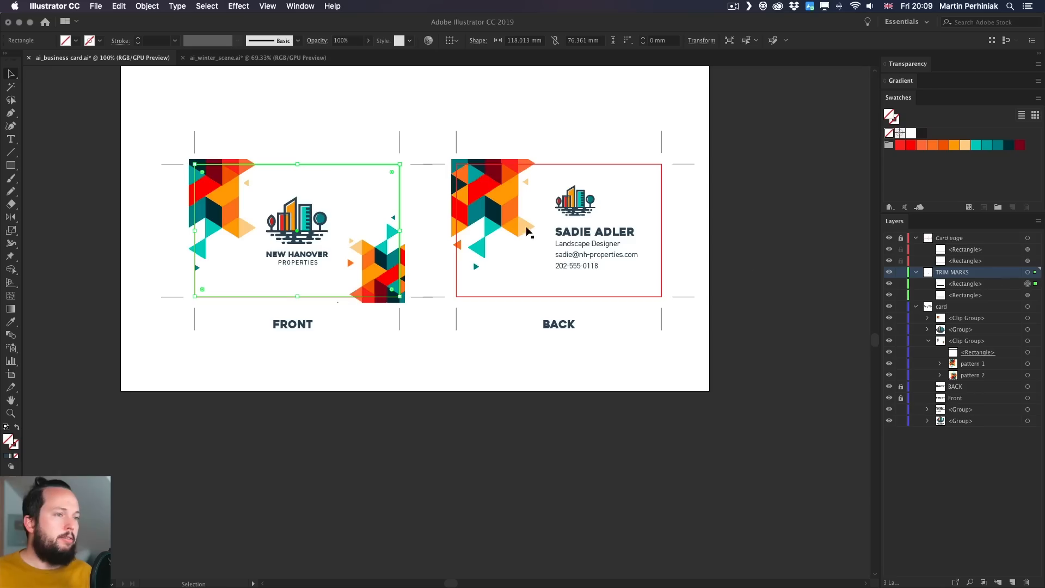
Duplicate the front card's patterns, logo and trim marks straight down onto the empty canvas below the artboard.
{"action": "left_click_drag", "start_coordinate": [166, 118], "coordinate": [410, 302]}
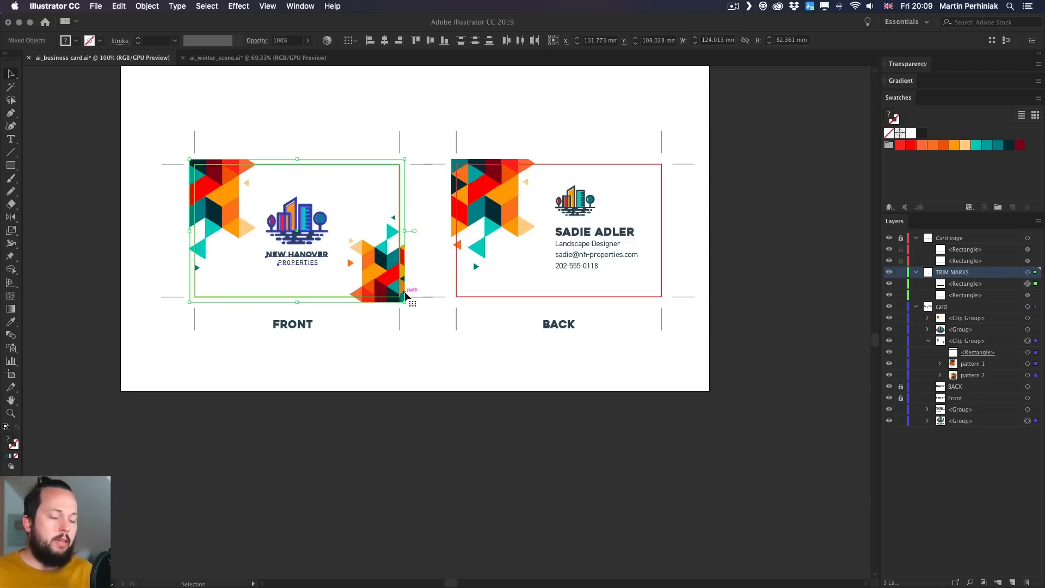
{"action": "key", "text": "a"}
{"action": "left_click_drag", "start_coordinate": [375, 416], "coordinate": [373, 311]}
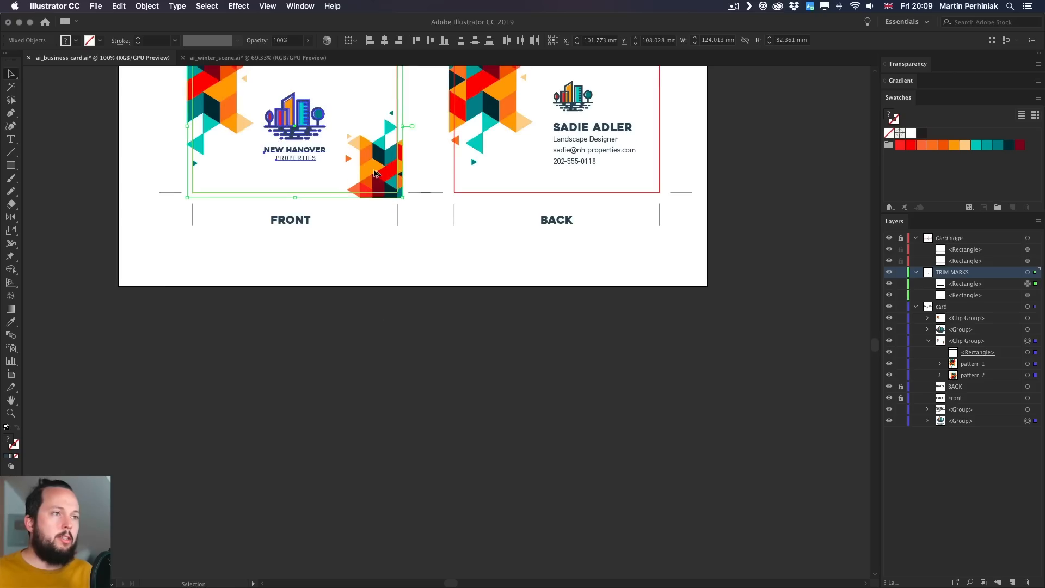
{"action": "left_click_drag", "start_coordinate": [375, 172], "coordinate": [378, 463]}
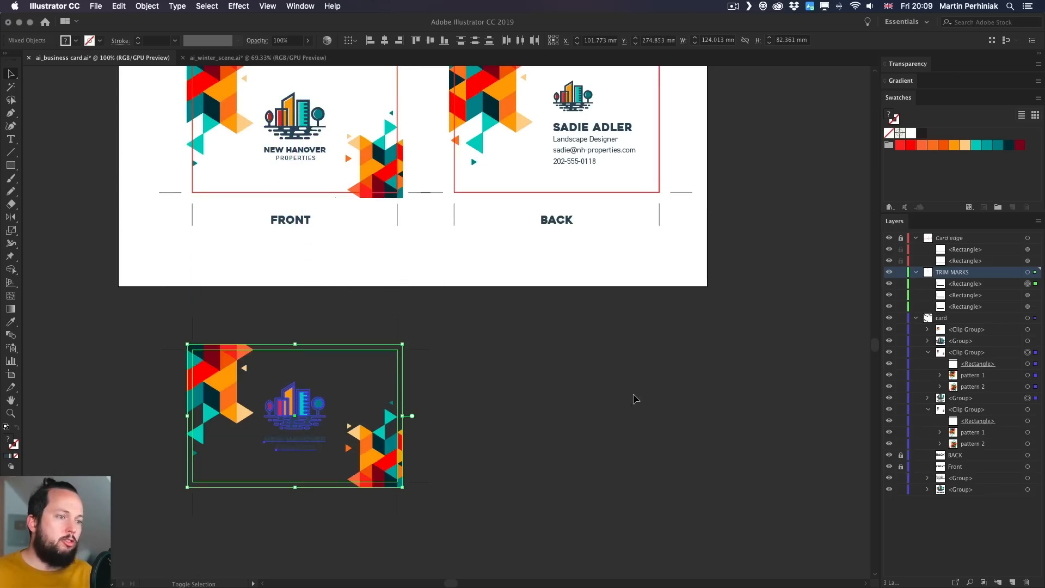
{"action": "left_click", "coordinate": [523, 403]}
{"action": "scroll", "coordinate": [544, 386], "scroll_direction": "down", "scroll_amount": 5}
{"action": "scroll", "coordinate": [545, 386], "scroll_direction": "left", "scroll_amount": 2}
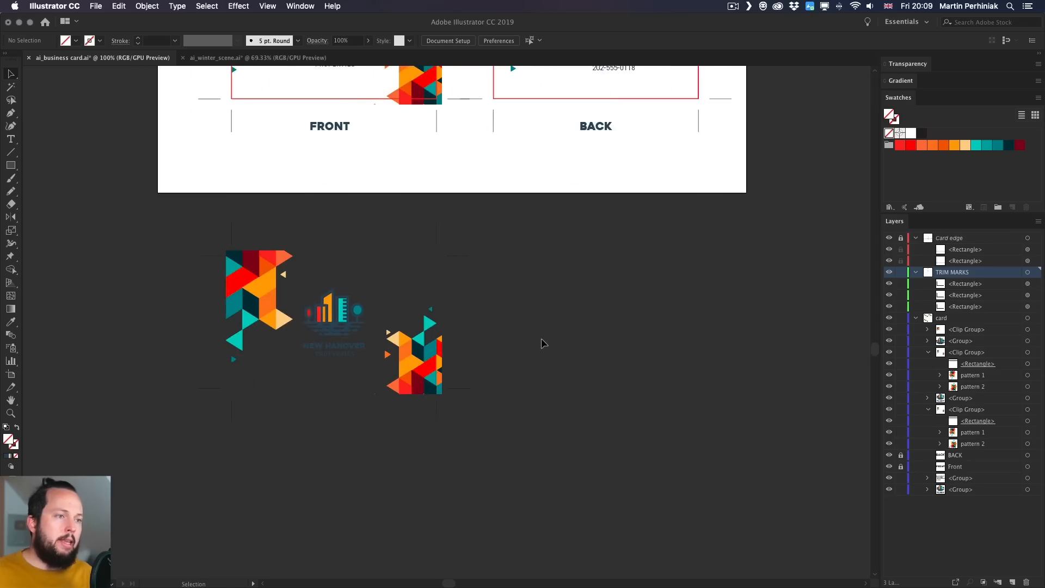
Create a second artboard around the duplicated front card, fitted to its trim rectangle at 118.01 × 76.36 mm.
{"action": "left_click", "coordinate": [406, 257]}
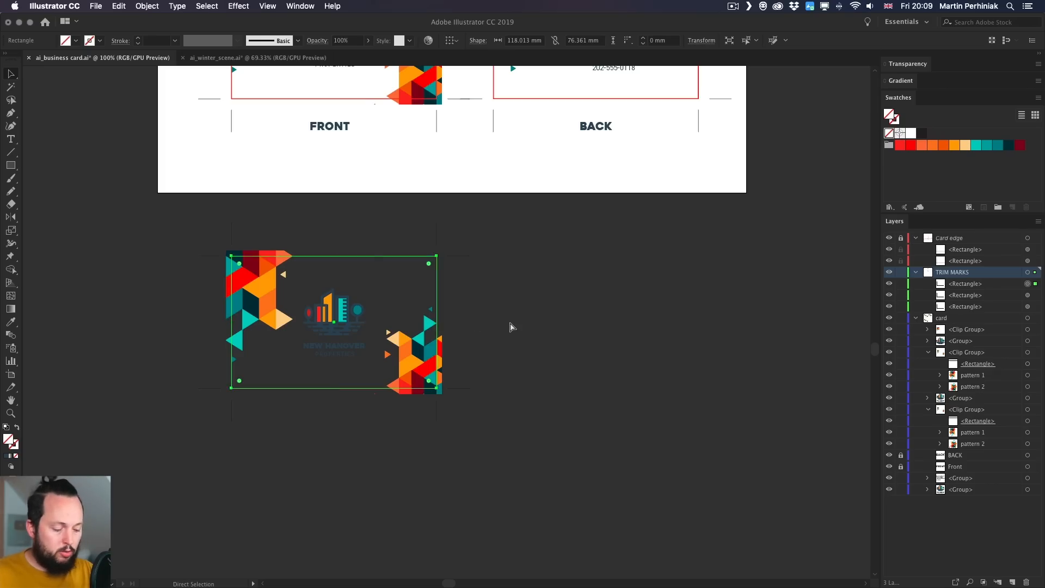
{"action": "key", "text": "shift+0"}
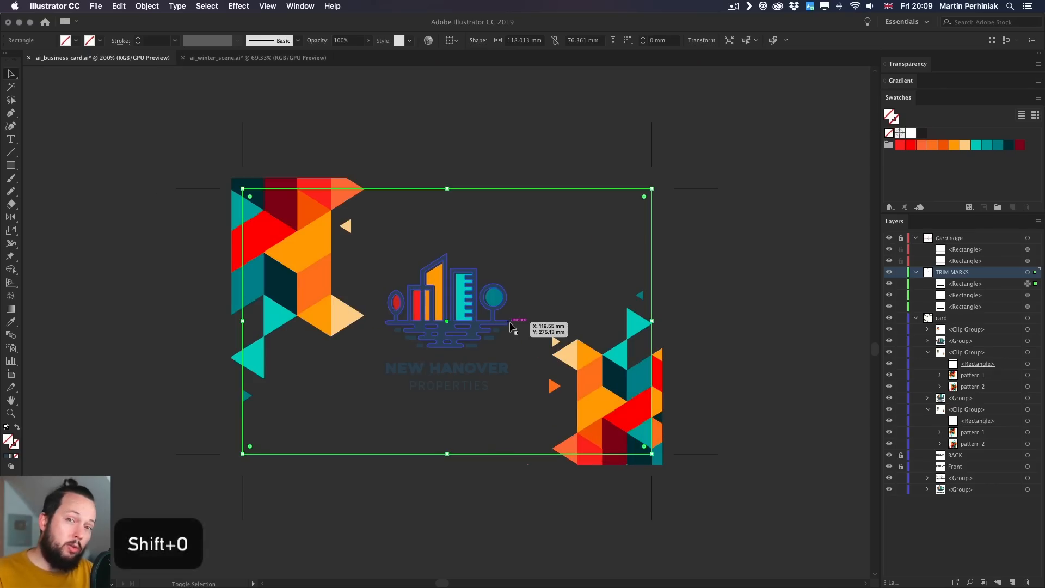
{"action": "key", "text": "shift+o"}
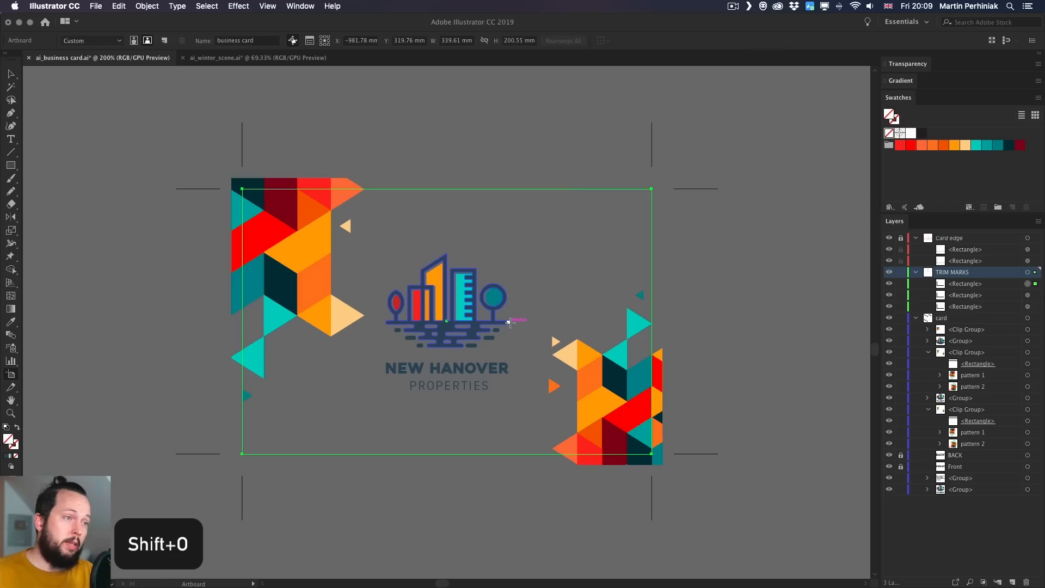
{"action": "left_click", "coordinate": [495, 188]}
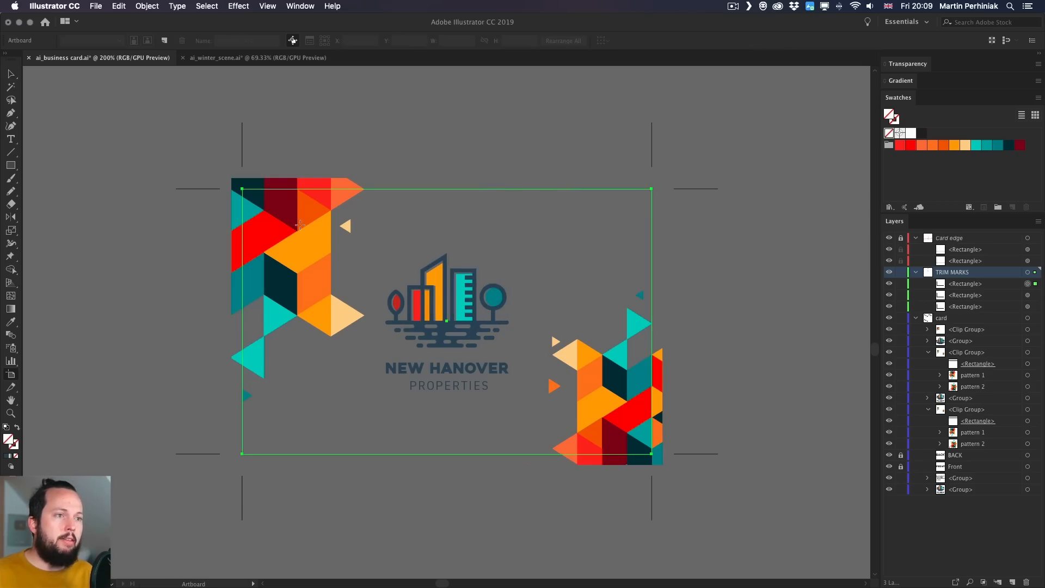
{"action": "left_click", "coordinate": [166, 129]}
{"action": "left_click_drag", "start_coordinate": [166, 127], "coordinate": [243, 190]}
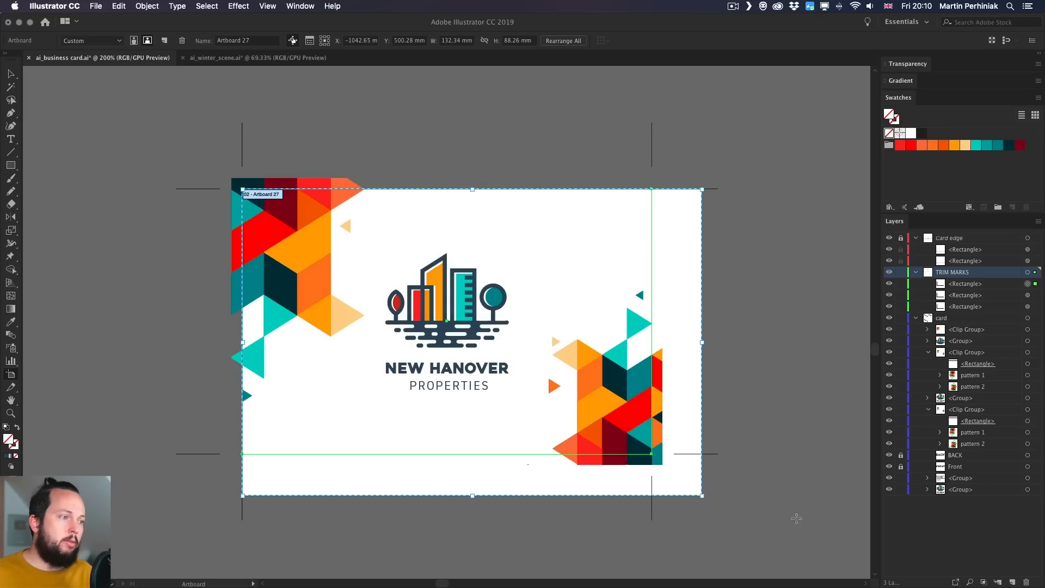
{"action": "left_click_drag", "start_coordinate": [702, 495], "coordinate": [652, 454]}
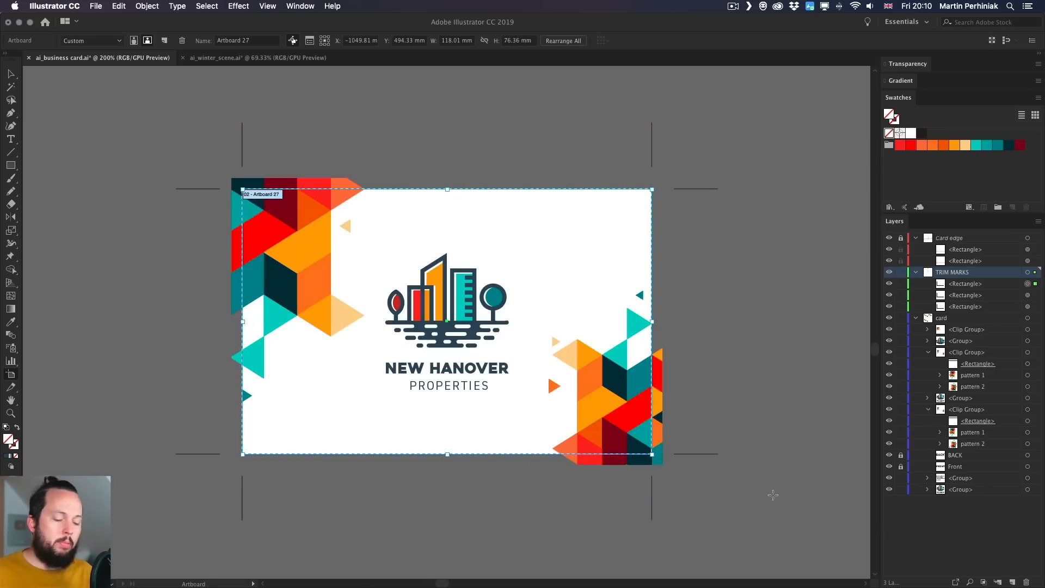
{"action": "key", "text": "Escape"}
{"action": "key", "text": "shift+o"}
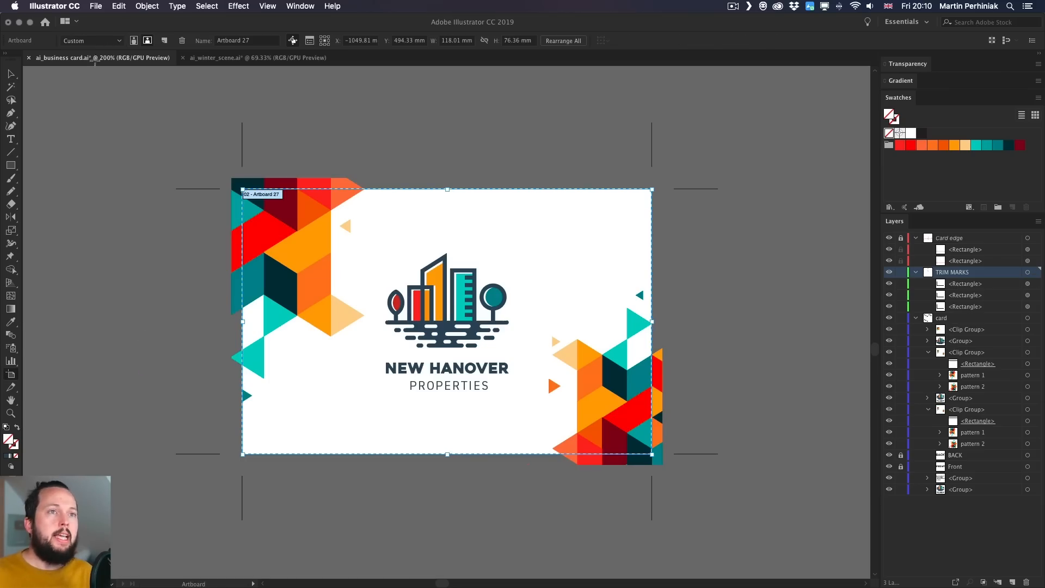
Set the document bleed to 3 mm on all four sides and delete the duplicated card's manual trim marks.
{"action": "left_click", "coordinate": [92, 8]}
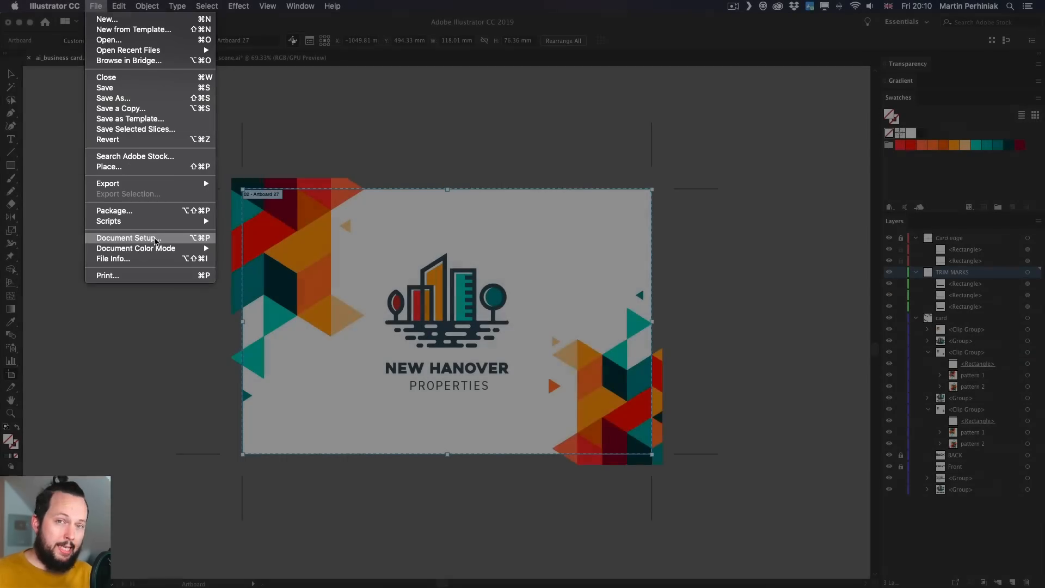
{"action": "left_click", "coordinate": [156, 241]}
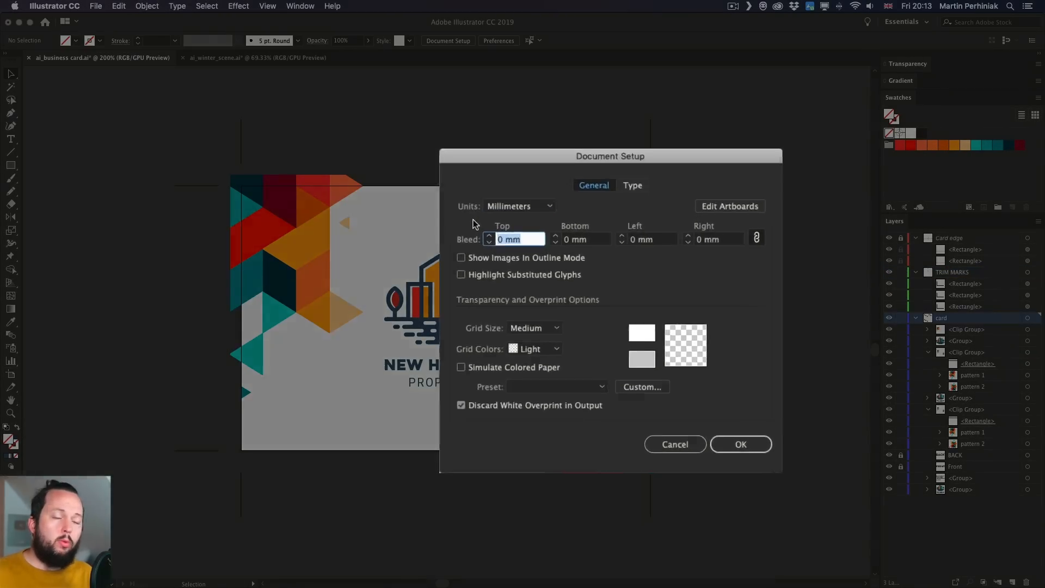
{"action": "key", "text": "Up"}
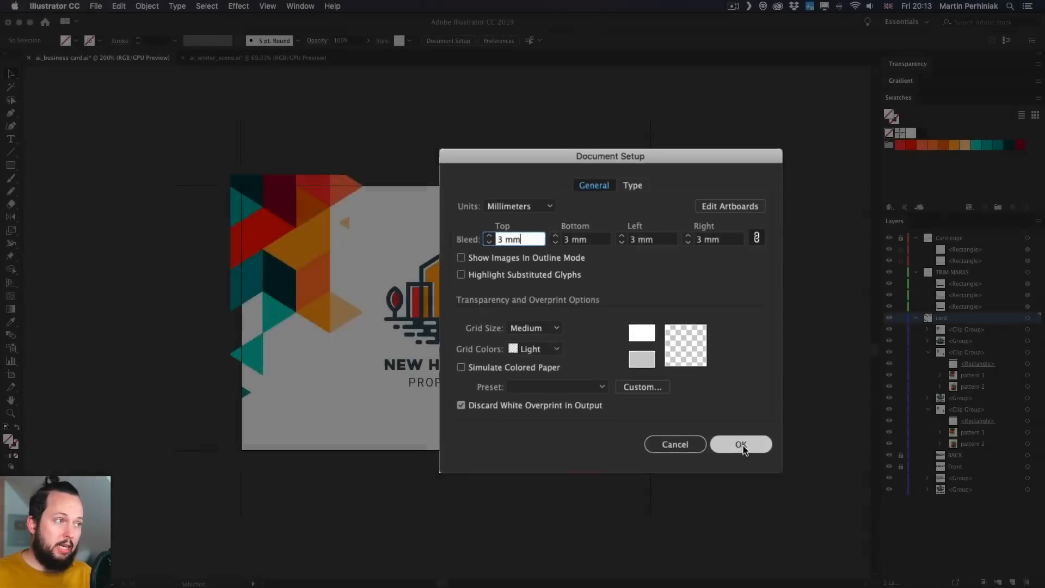
{"action": "left_click", "coordinate": [758, 462]}
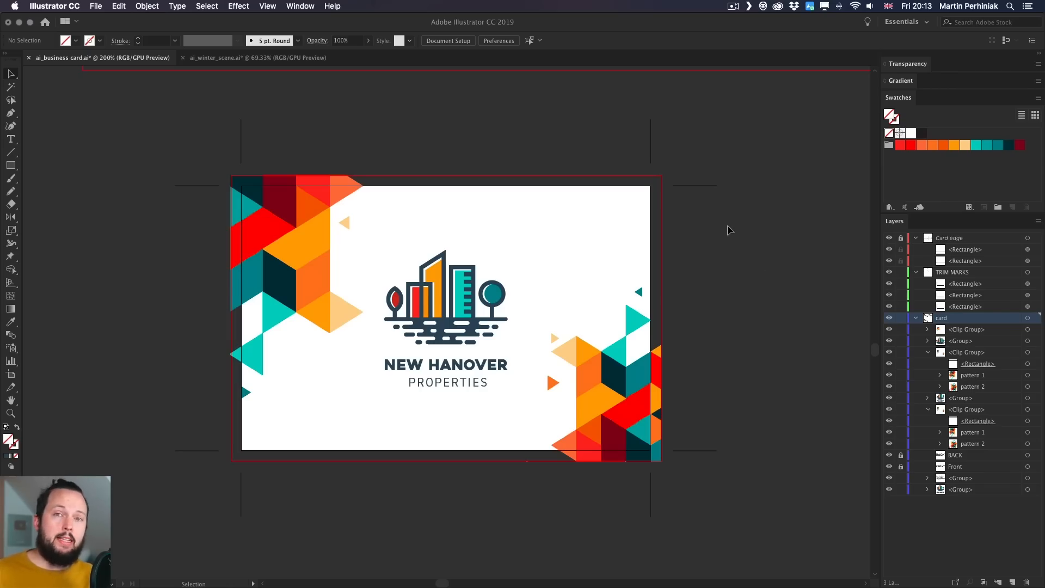
{"action": "left_click", "coordinate": [640, 186]}
{"action": "key", "text": "Delete"}
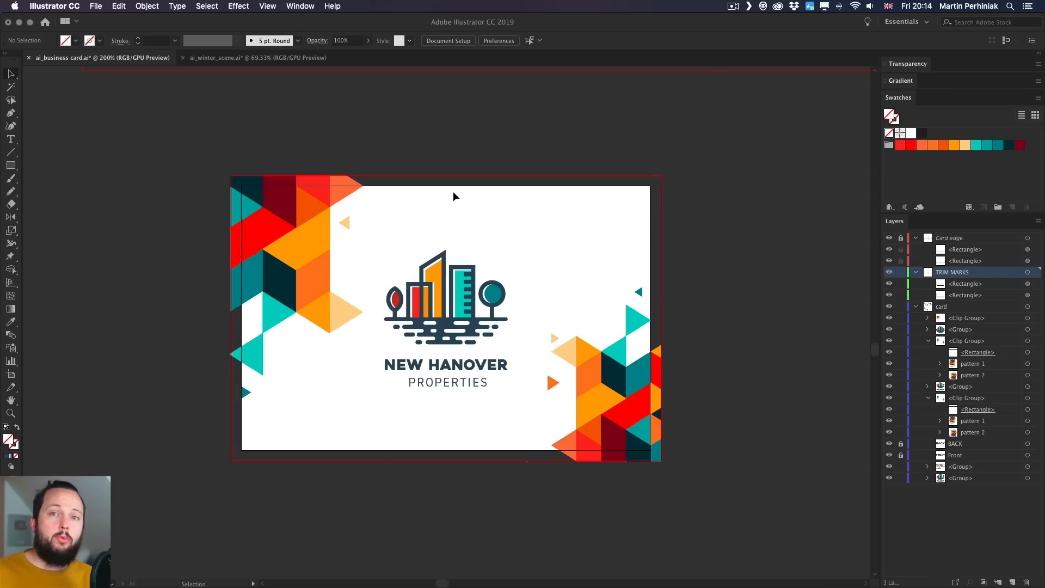
Save a copy of only artboard 2 in Adobe PDF format as ai_business card.pdf in the Masking folder.
{"action": "left_click", "coordinate": [90, 5]}
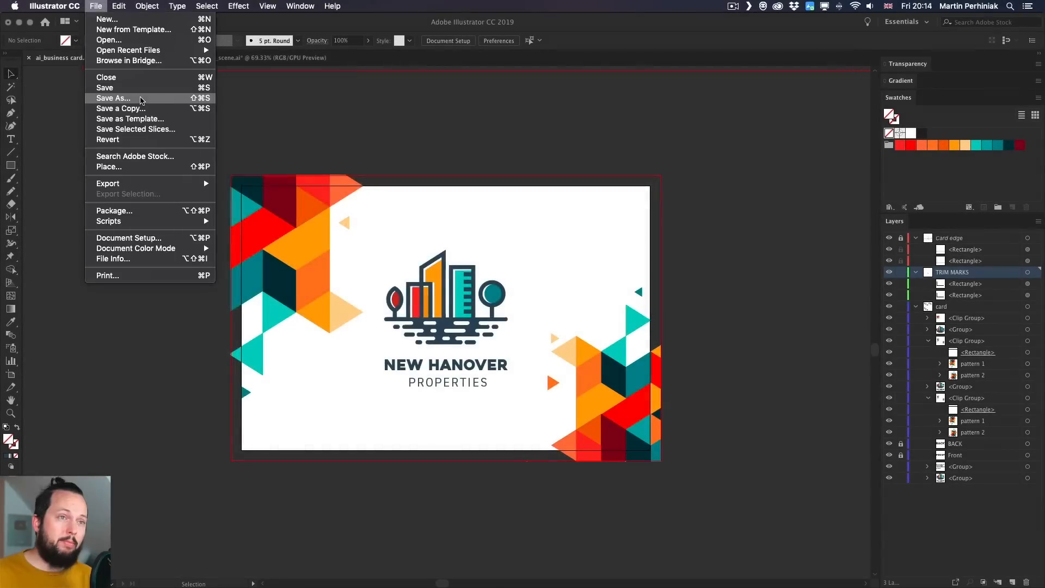
{"action": "left_click", "coordinate": [140, 98]}
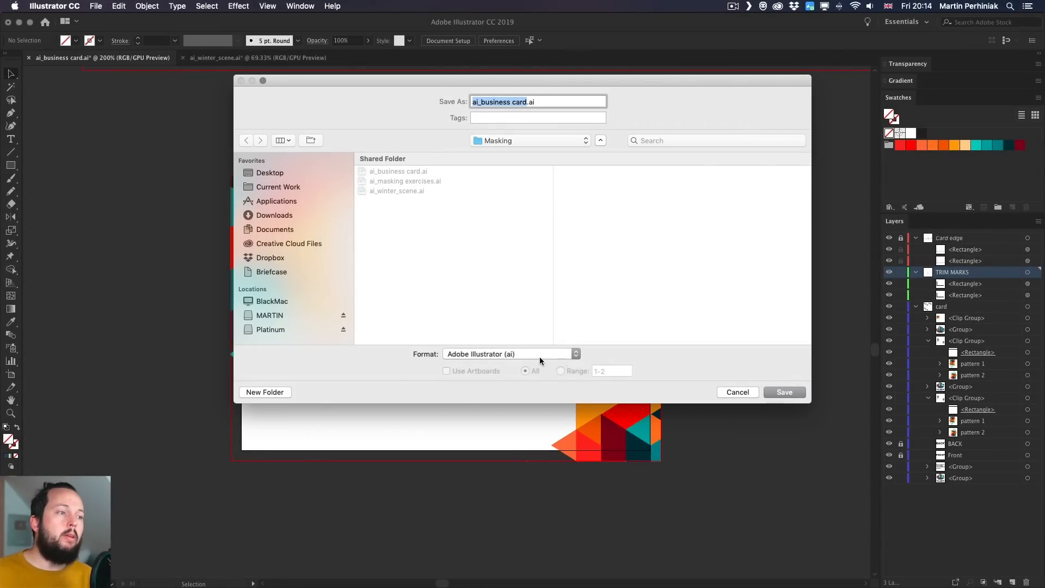
{"action": "left_click", "coordinate": [539, 356]}
{"action": "left_click", "coordinate": [524, 384]}
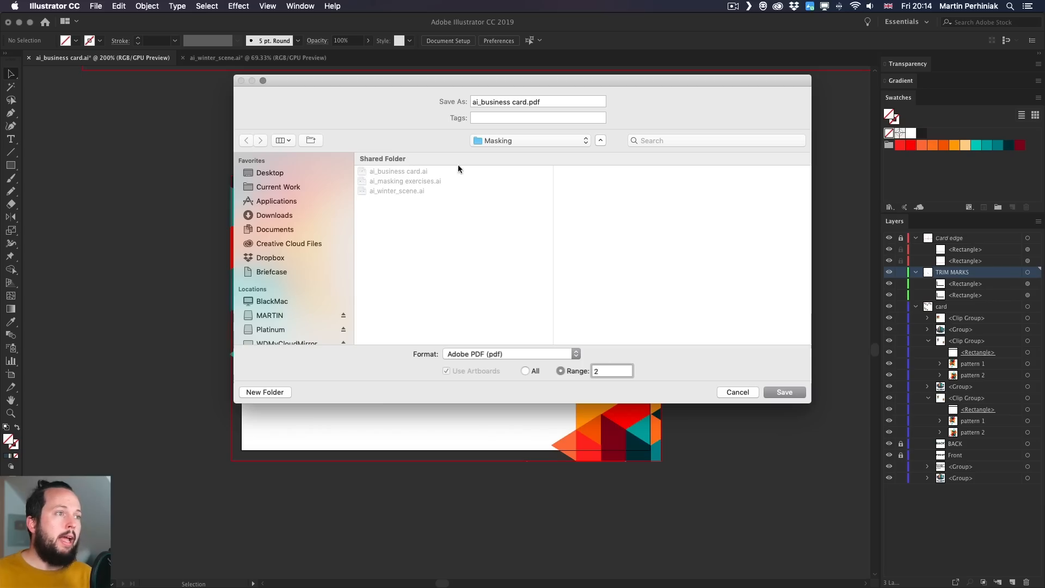
{"action": "left_click", "coordinate": [785, 392]}
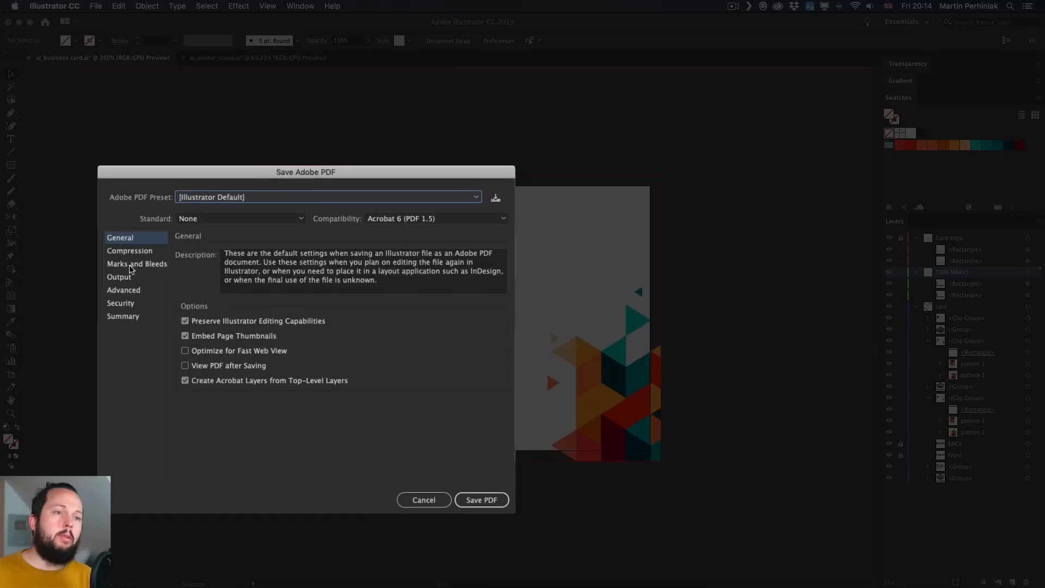
Include Trim Marks in the PDF, keep the document bleed settings enabled, and save the PDF.
{"action": "left_click", "coordinate": [146, 271]}
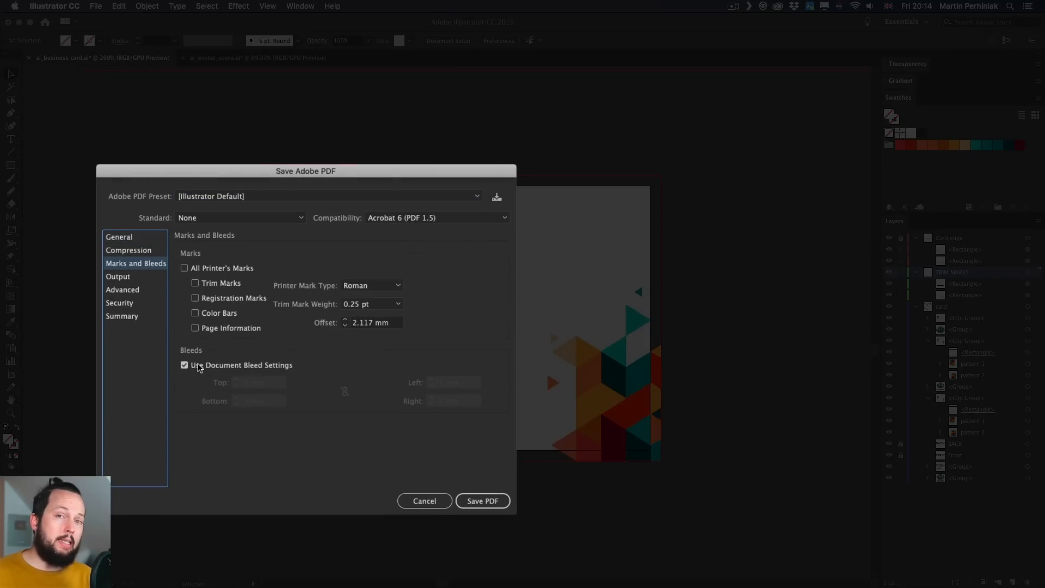
{"action": "left_click", "coordinate": [217, 285]}
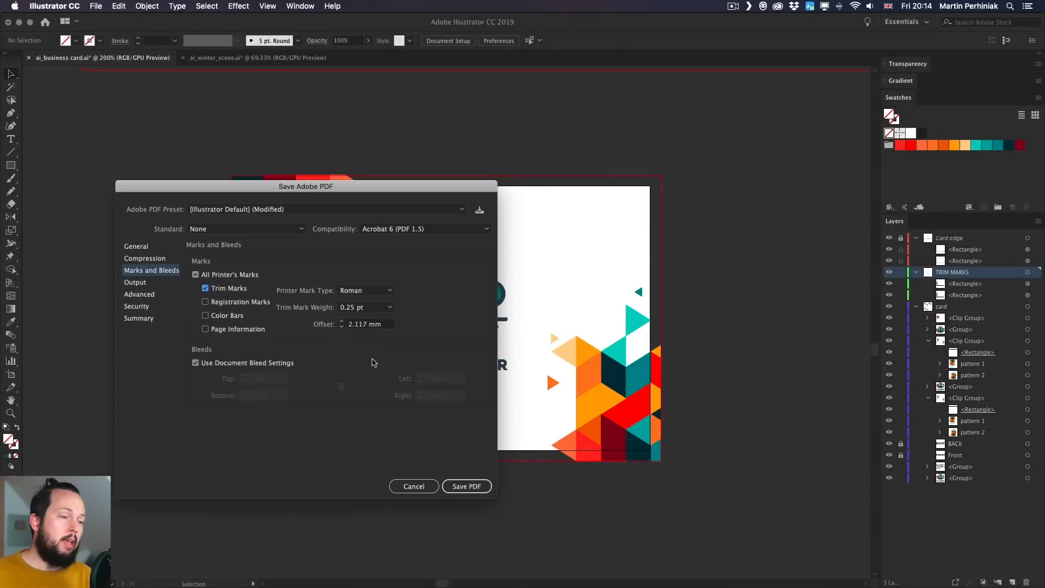
{"action": "left_click", "coordinate": [467, 486]}
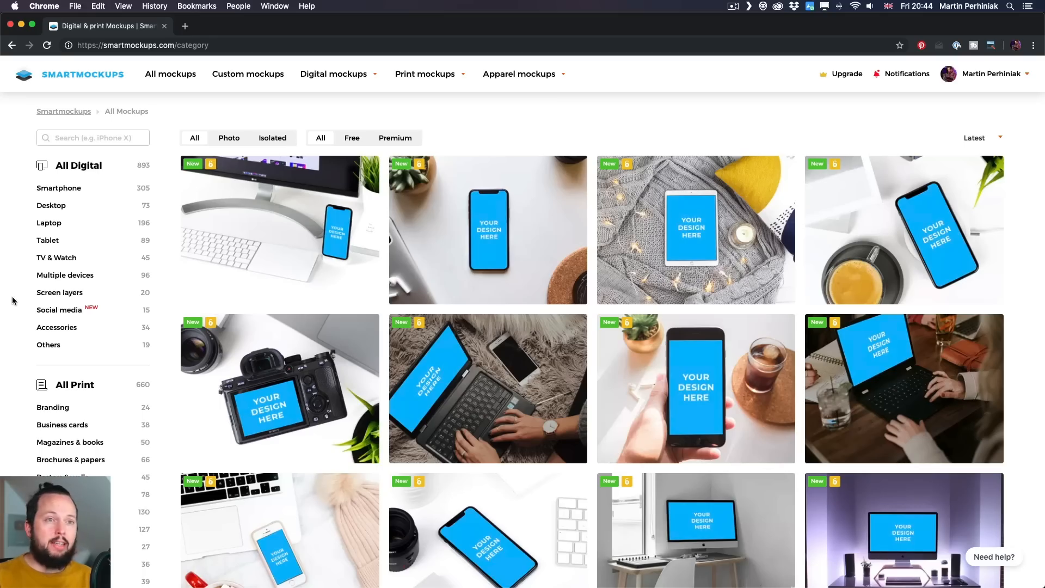
Switch to the Smartmockups site in Chrome and browse the Business cards category of the print mockups.
{"action": "scroll", "coordinate": [26, 170], "scroll_direction": "down", "scroll_amount": 5}
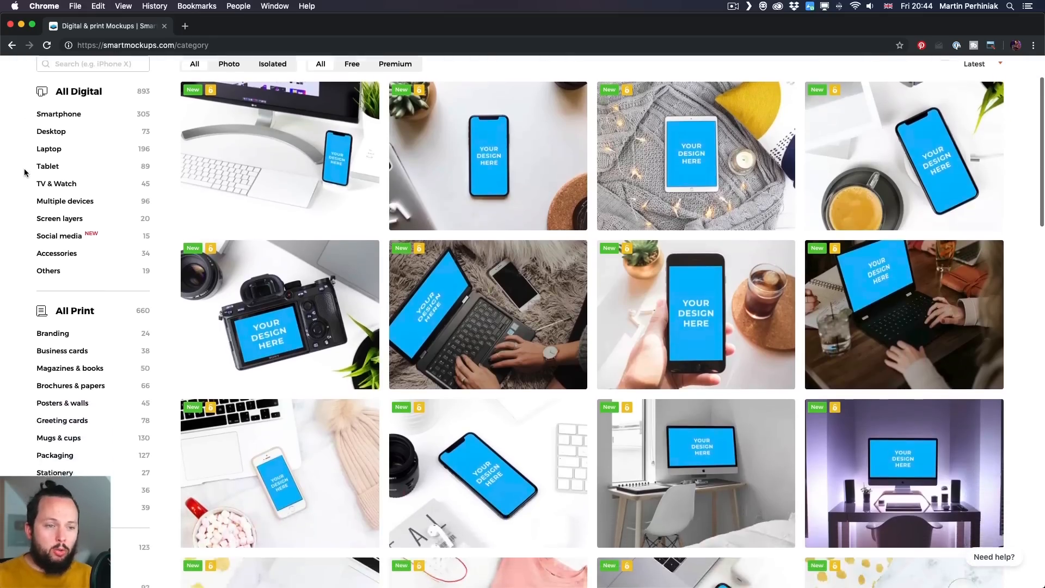
{"action": "scroll", "coordinate": [24, 170], "scroll_direction": "up", "scroll_amount": 2}
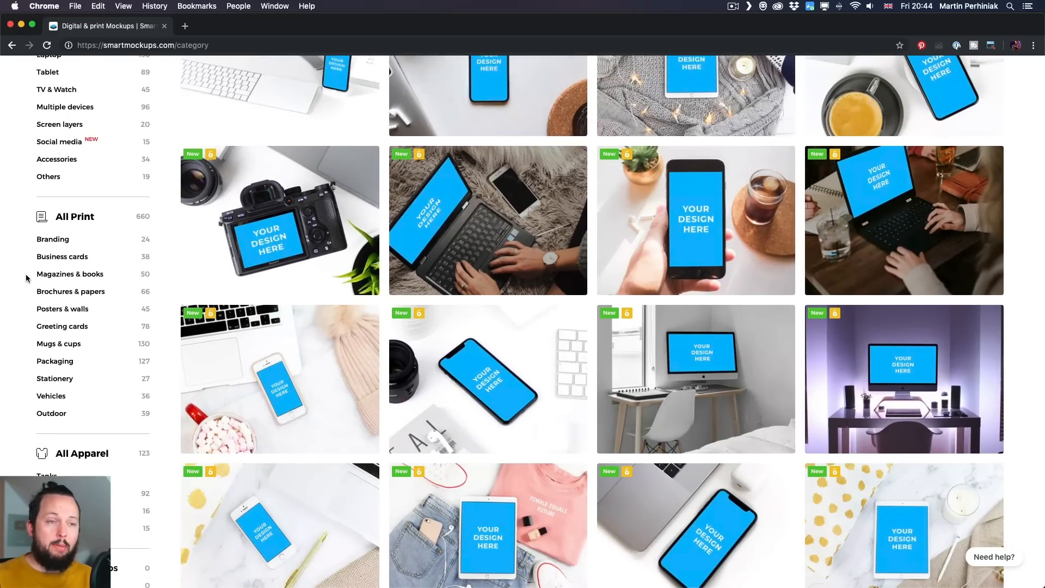
{"action": "left_click", "coordinate": [65, 258]}
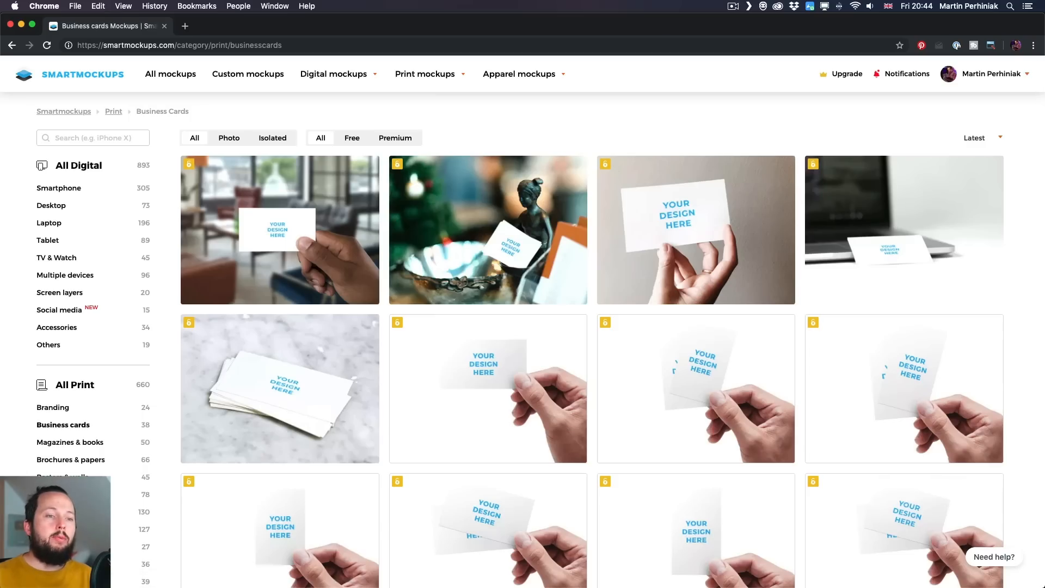
{"action": "scroll", "coordinate": [16, 292], "scroll_direction": "down", "scroll_amount": 1}
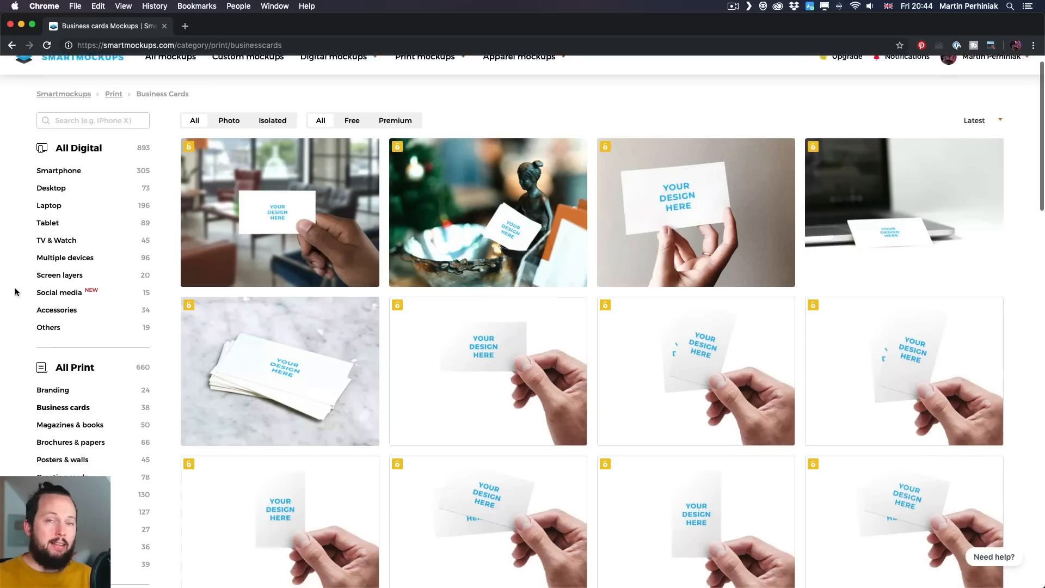
{"action": "scroll", "coordinate": [283, 100], "scroll_direction": "up", "scroll_amount": 1}
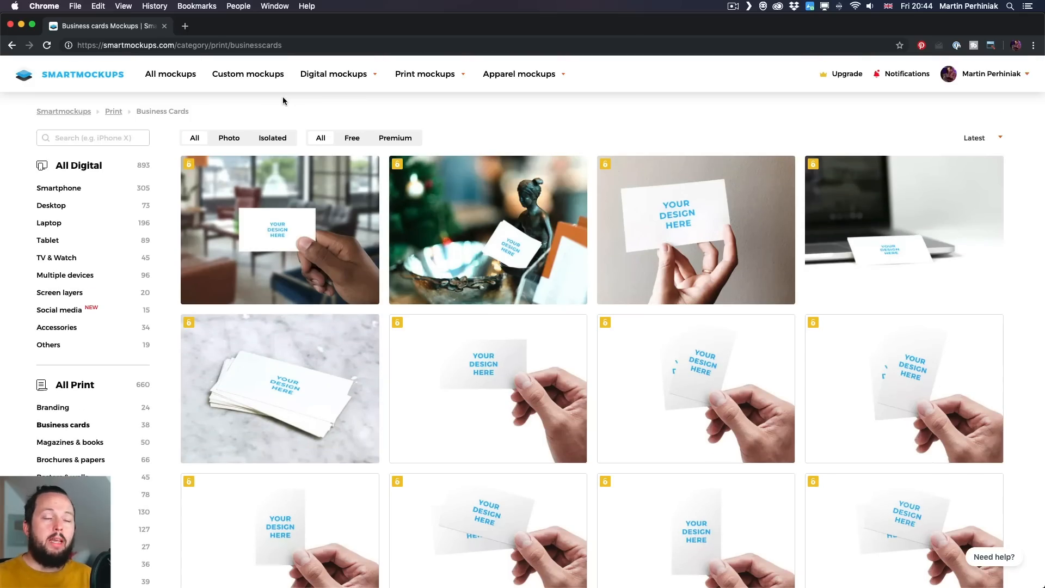
Try the Photo and Free filters on the business card mockups, ending with Isolated and Premium selected.
{"action": "left_click", "coordinate": [231, 139]}
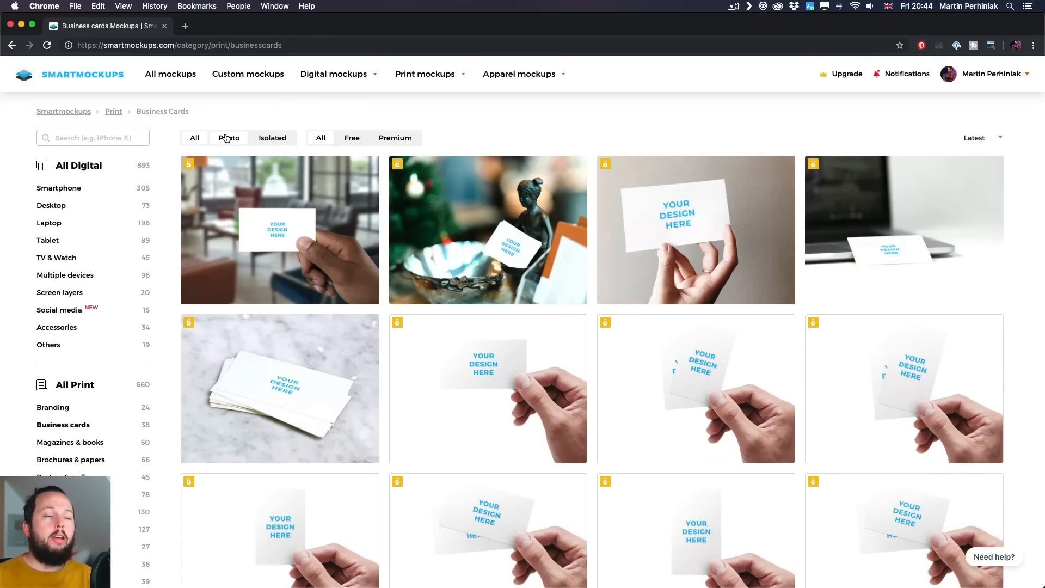
{"action": "left_click", "coordinate": [266, 140]}
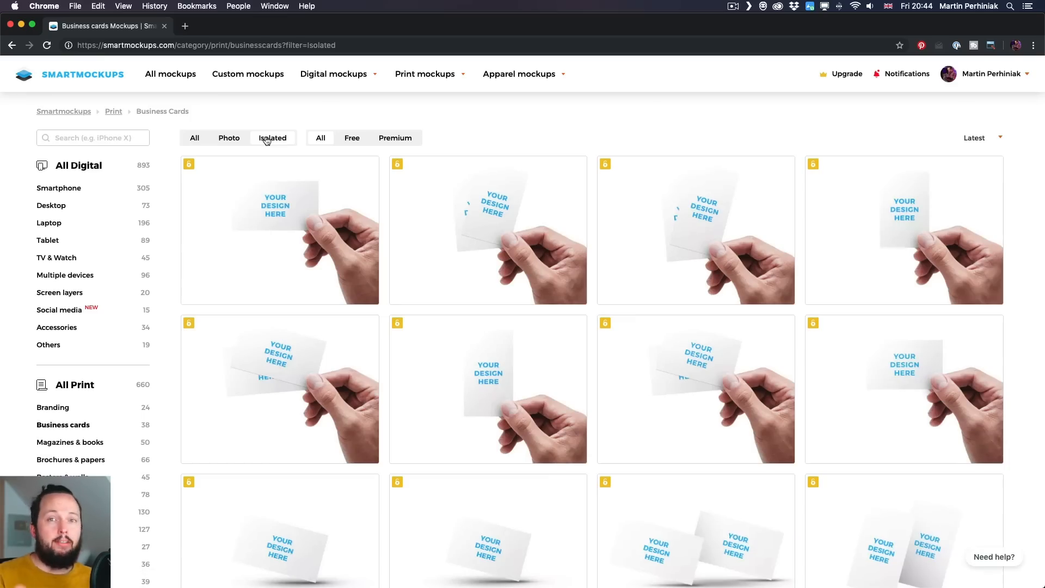
{"action": "left_click", "coordinate": [353, 139]}
{"action": "left_click", "coordinate": [397, 140]}
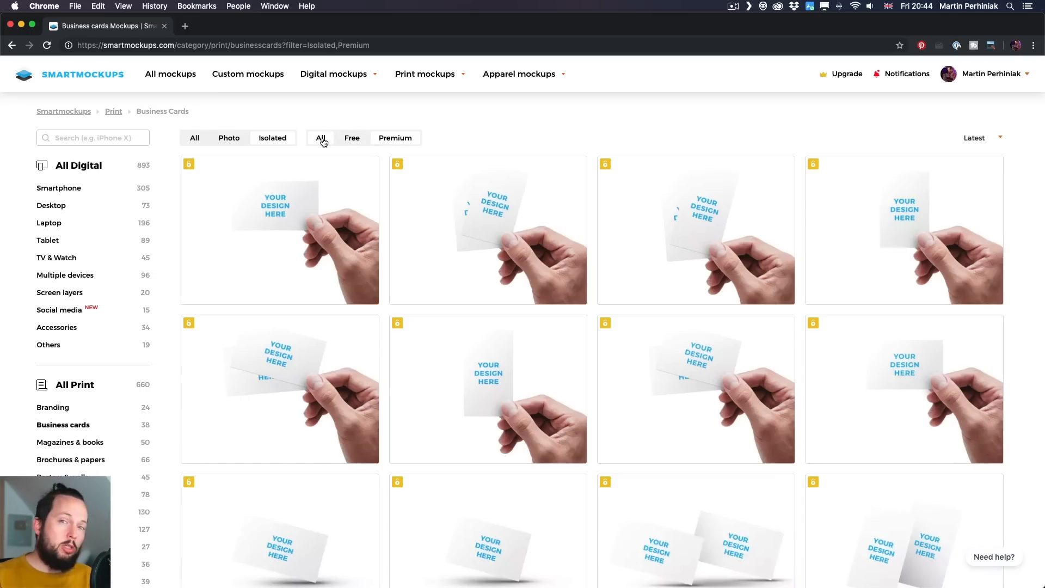
Filter the business card mockups to Photo with all price types and open the free mockup of a hand holding a card in a lounge.
{"action": "left_click", "coordinate": [323, 139]}
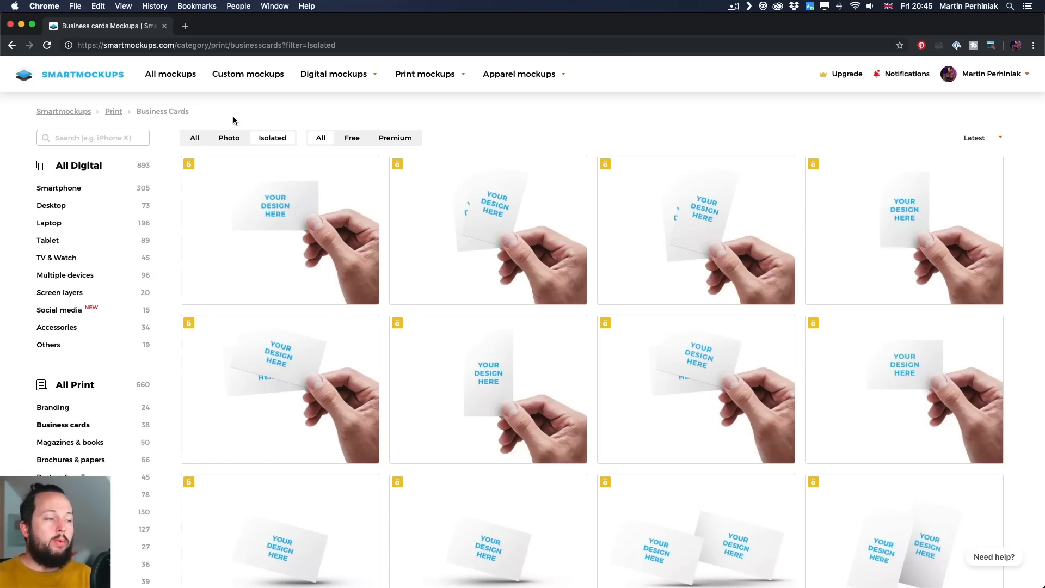
{"action": "left_click", "coordinate": [227, 138]}
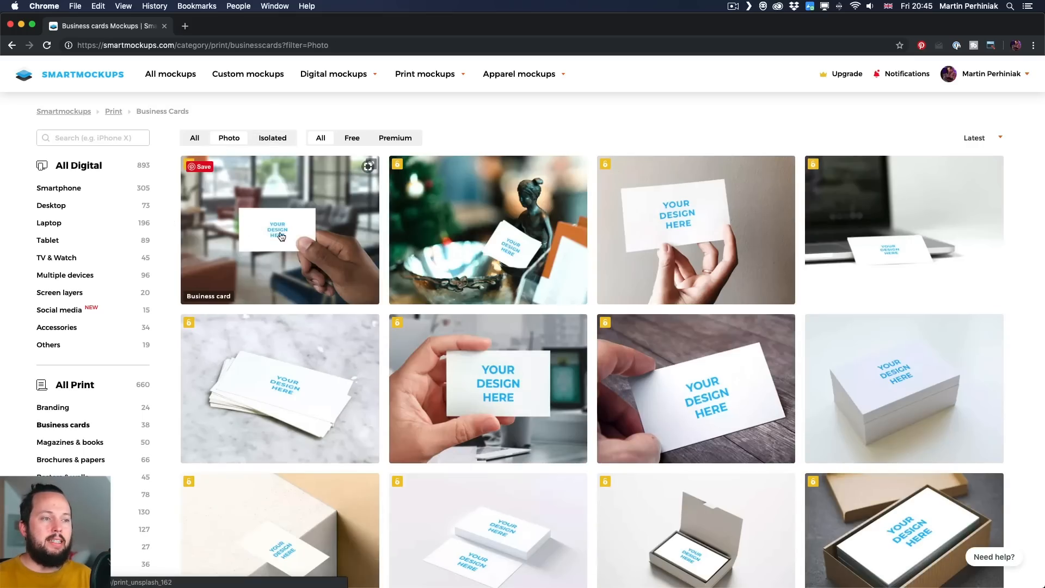
{"action": "scroll", "coordinate": [281, 236], "scroll_direction": "down", "scroll_amount": 2}
{"action": "left_click", "coordinate": [290, 218]}
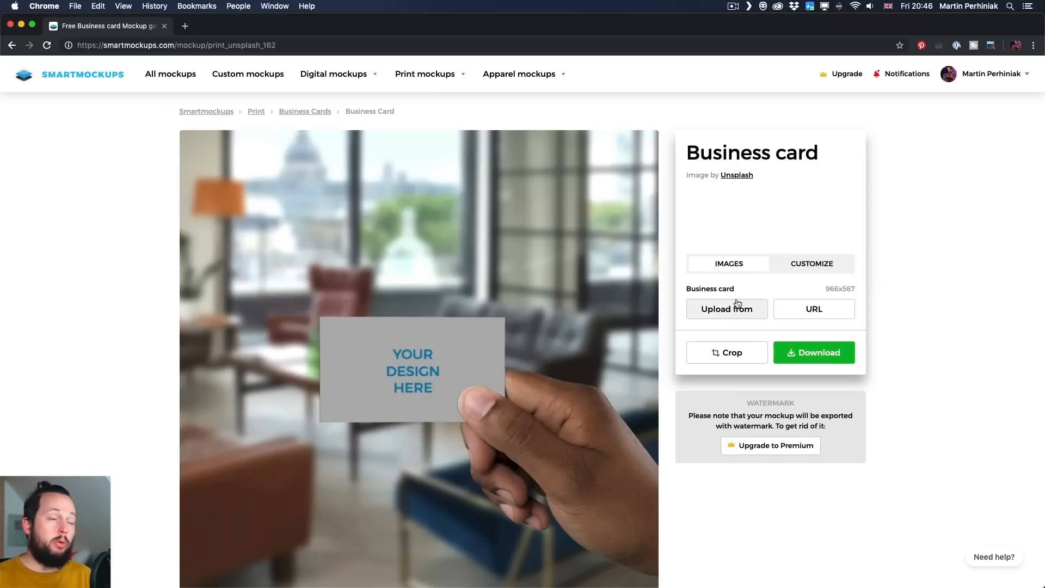
Upload ai_business card-front.jpg from the computer to the mockup, scale it to fill the card area without its bleed, and apply the crop.
{"action": "left_click", "coordinate": [737, 308]}
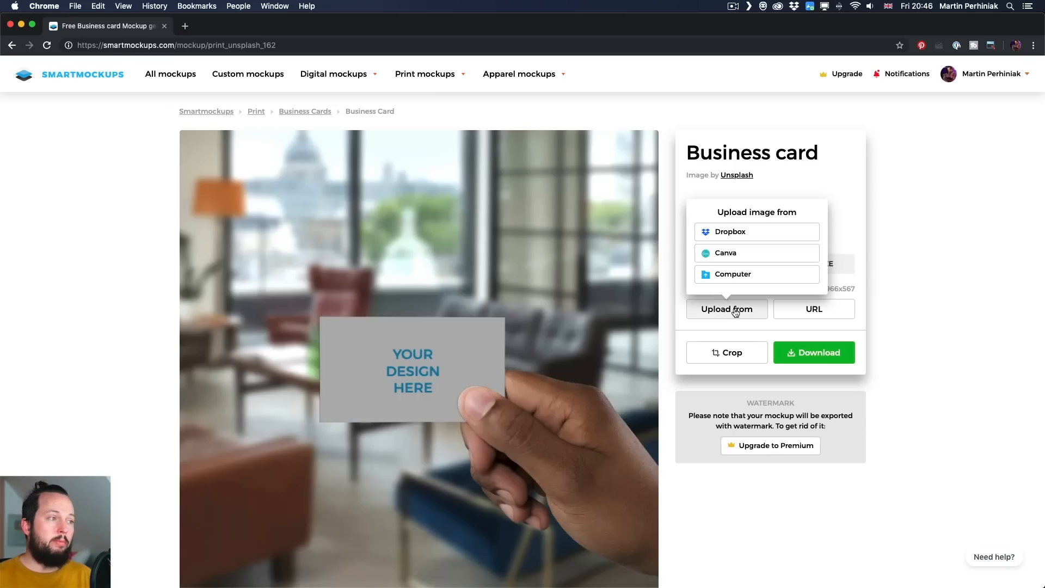
{"action": "left_click", "coordinate": [737, 275]}
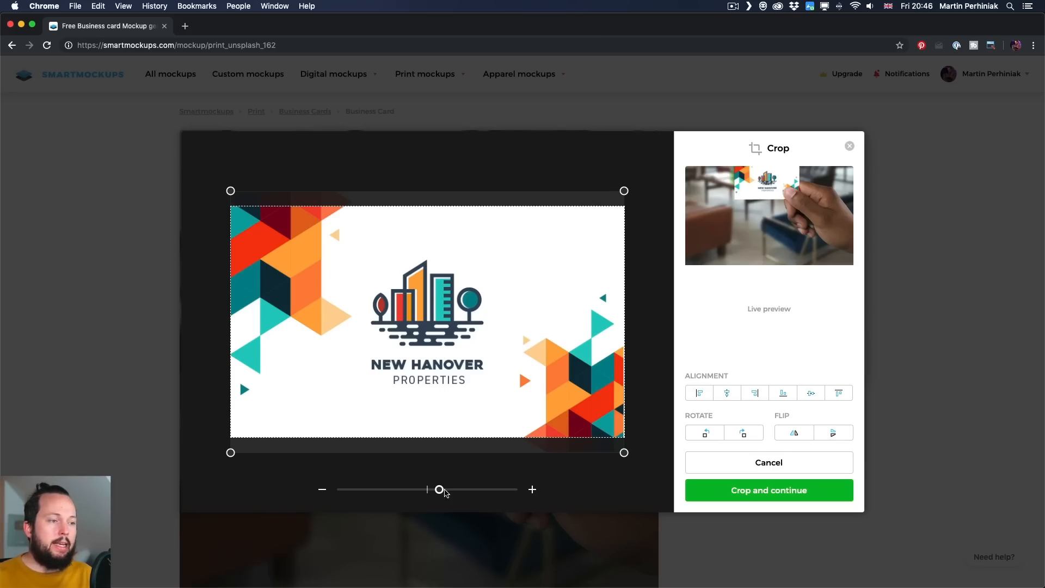
{"action": "mouse_move", "coordinate": [443, 490]}
{"action": "left_mouse_down"}
{"action": "mouse_move", "coordinate": [424, 492]}
{"action": "mouse_move", "coordinate": [441, 493]}
{"action": "left_mouse_up"}
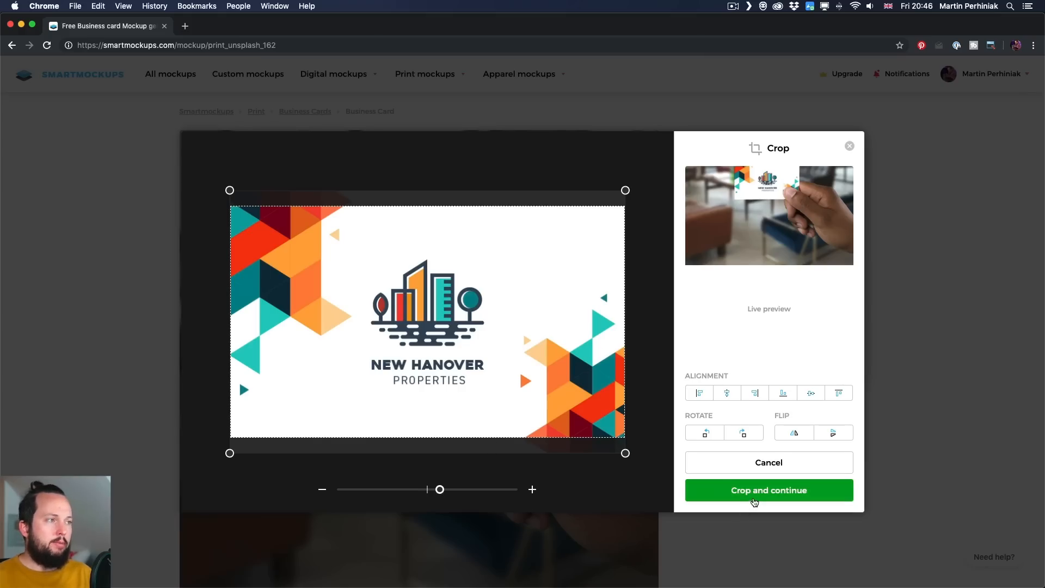
{"action": "left_click", "coordinate": [756, 499]}
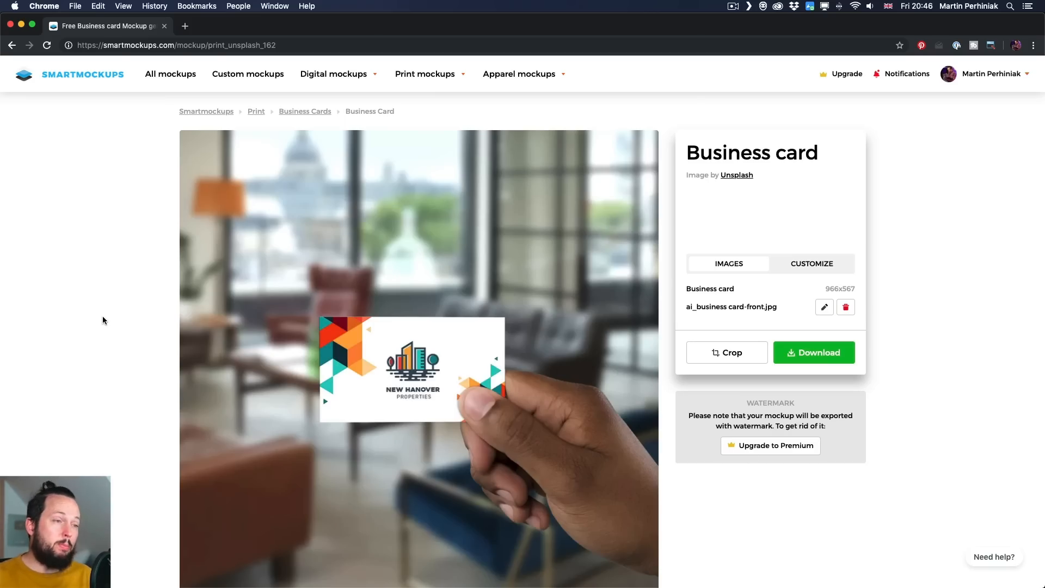
Preview the design on other suggested mockups, opening the brown cardboard box scene and the light box with a hinged lid.
{"action": "scroll", "coordinate": [103, 320], "scroll_direction": "down", "scroll_amount": 10}
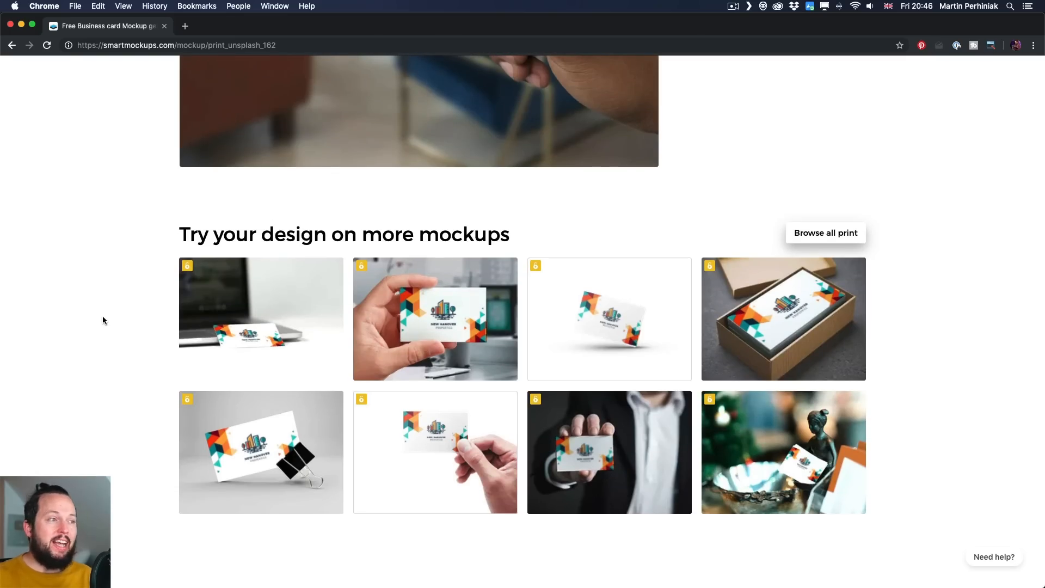
{"action": "left_click", "coordinate": [776, 312]}
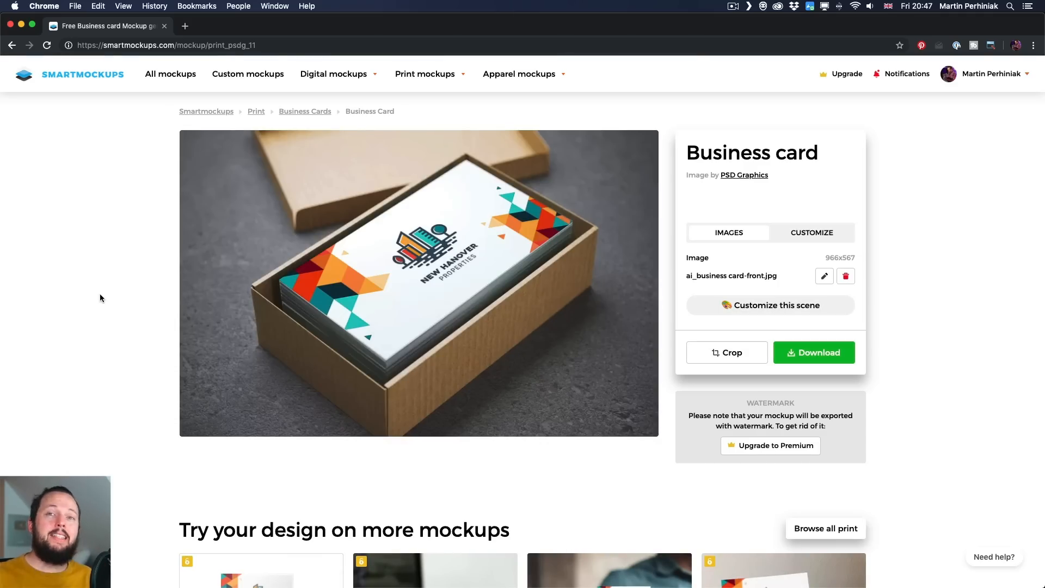
{"action": "scroll", "coordinate": [100, 298], "scroll_direction": "down", "scroll_amount": 6}
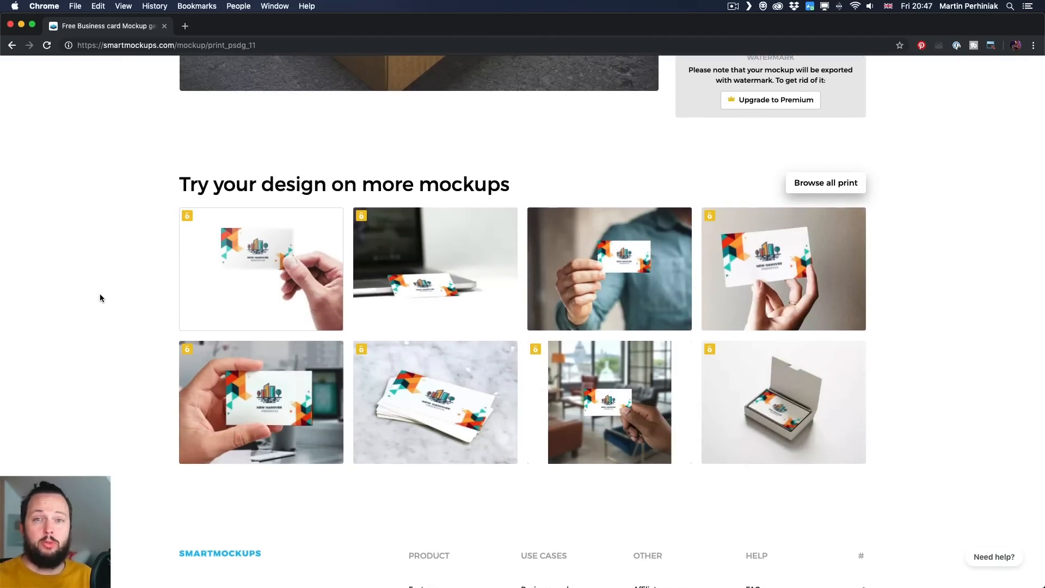
{"action": "scroll", "coordinate": [100, 298], "scroll_direction": "up", "scroll_amount": 5}
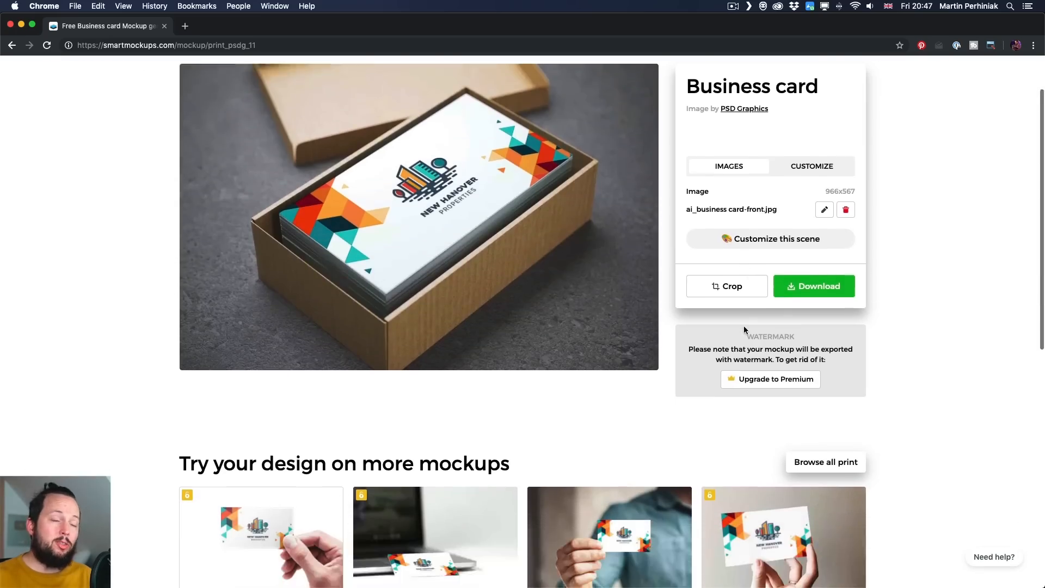
{"action": "scroll", "coordinate": [744, 330], "scroll_direction": "down", "scroll_amount": 4}
{"action": "left_click", "coordinate": [774, 452]}
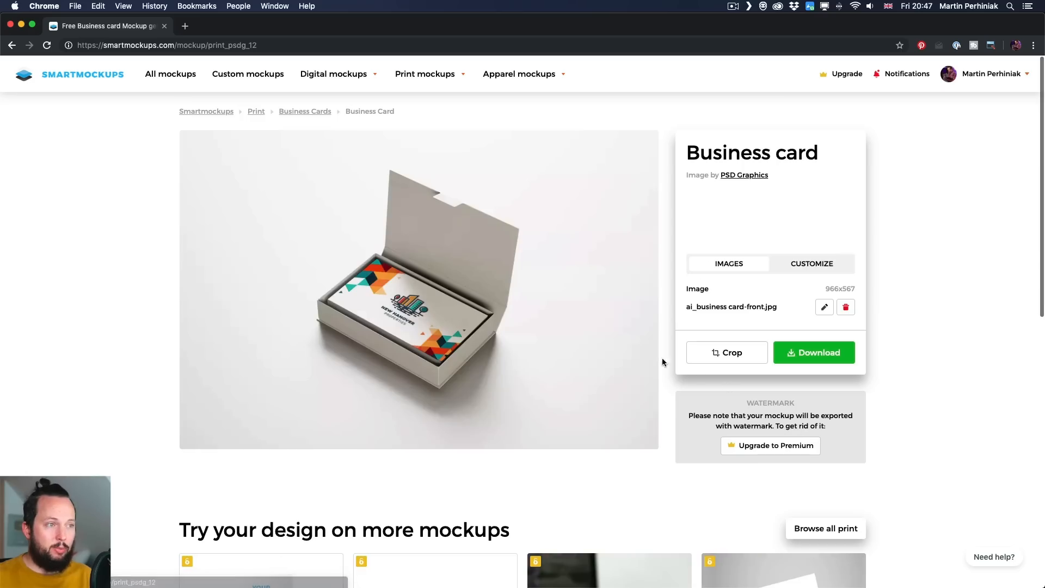